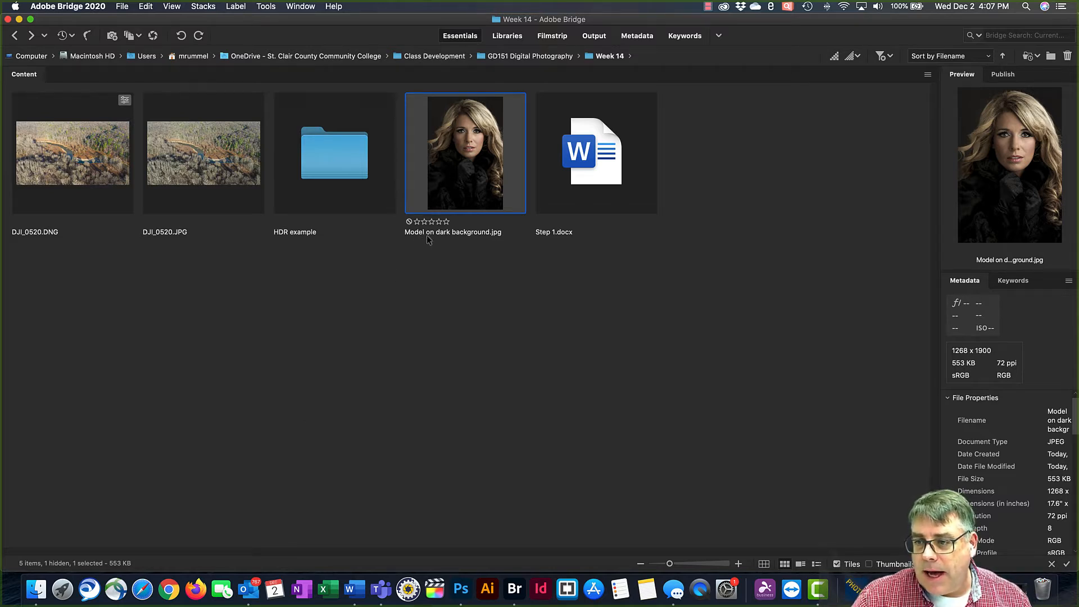
Open "Model on dark background.jpg" in Photoshop and convert its Background layer to a Smart Object.
{"action": "double_click", "coordinate": [465, 157]}
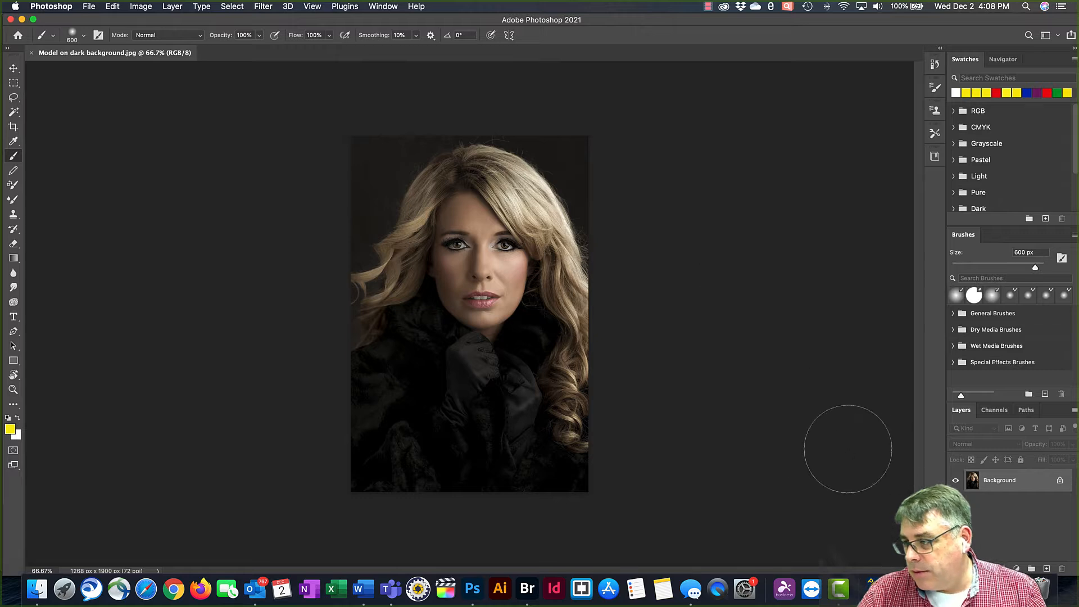
{"action": "right_click", "coordinate": [999, 484]}
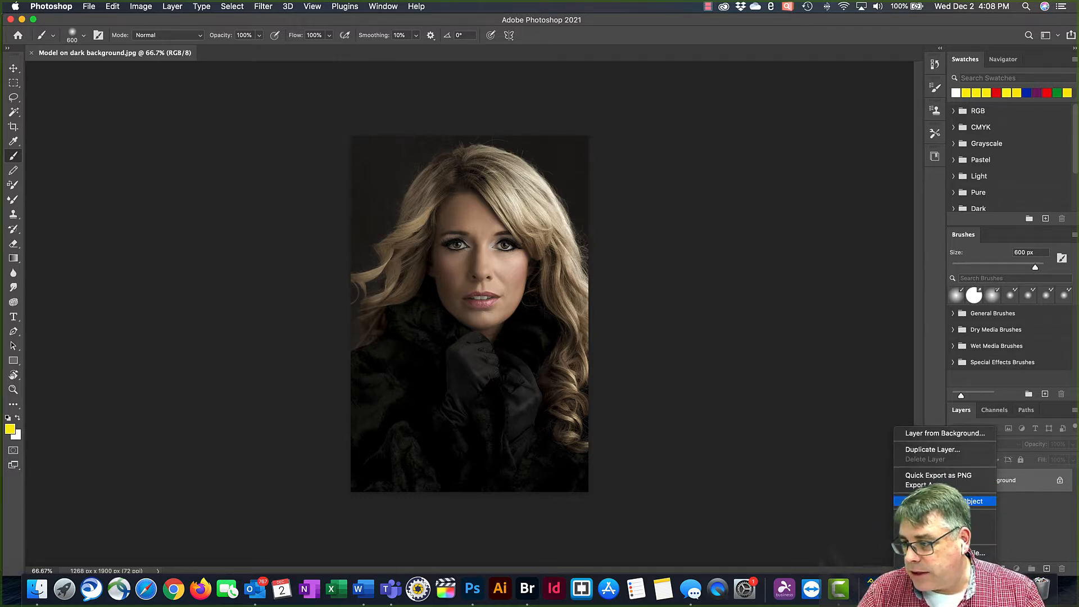
{"action": "left_click", "coordinate": [944, 433]}
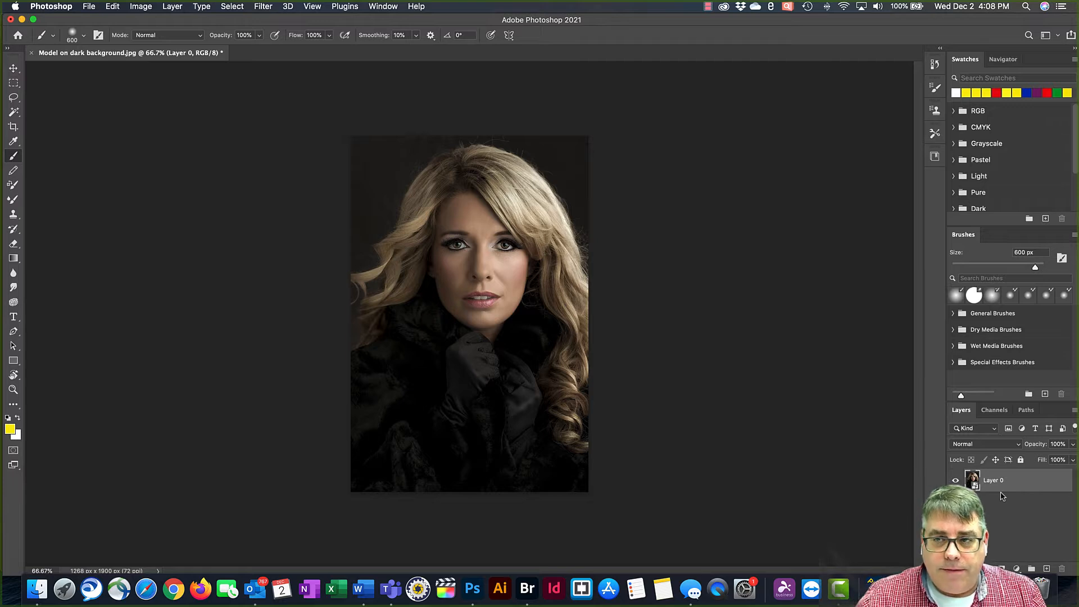
Open the Liquify filter on Layer 0 and review its available settings.
{"action": "left_click", "coordinate": [264, 8]}
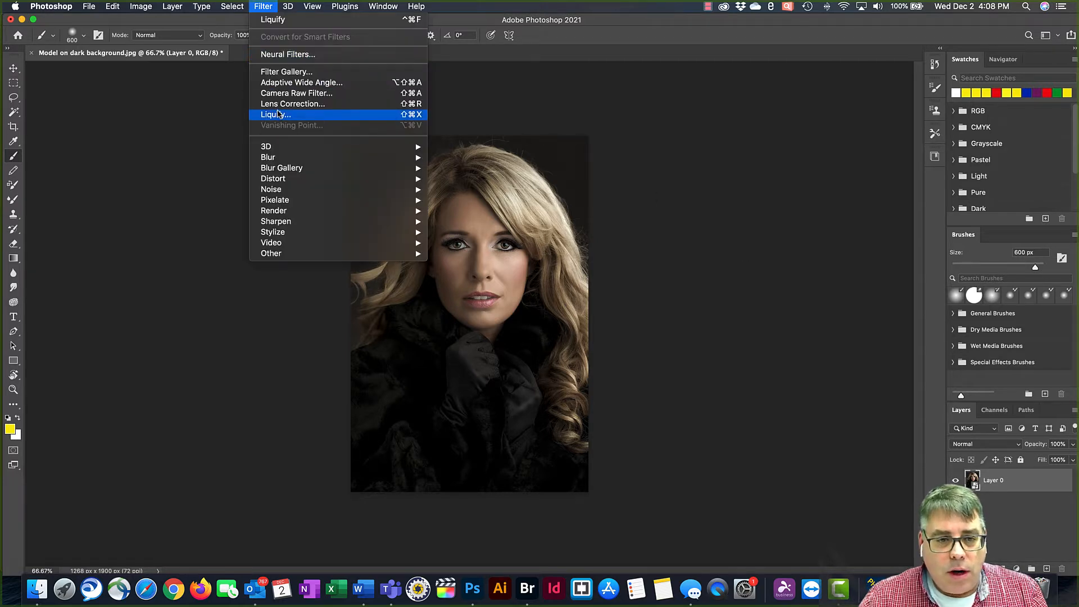
{"action": "left_click", "coordinate": [263, 6]}
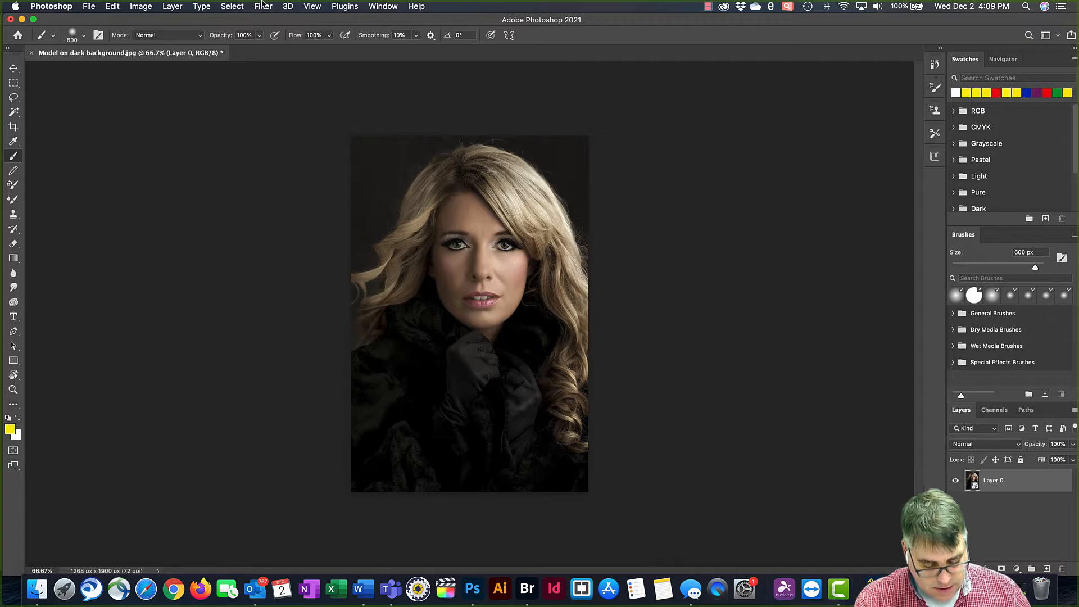
{"action": "left_click", "coordinate": [262, 5]}
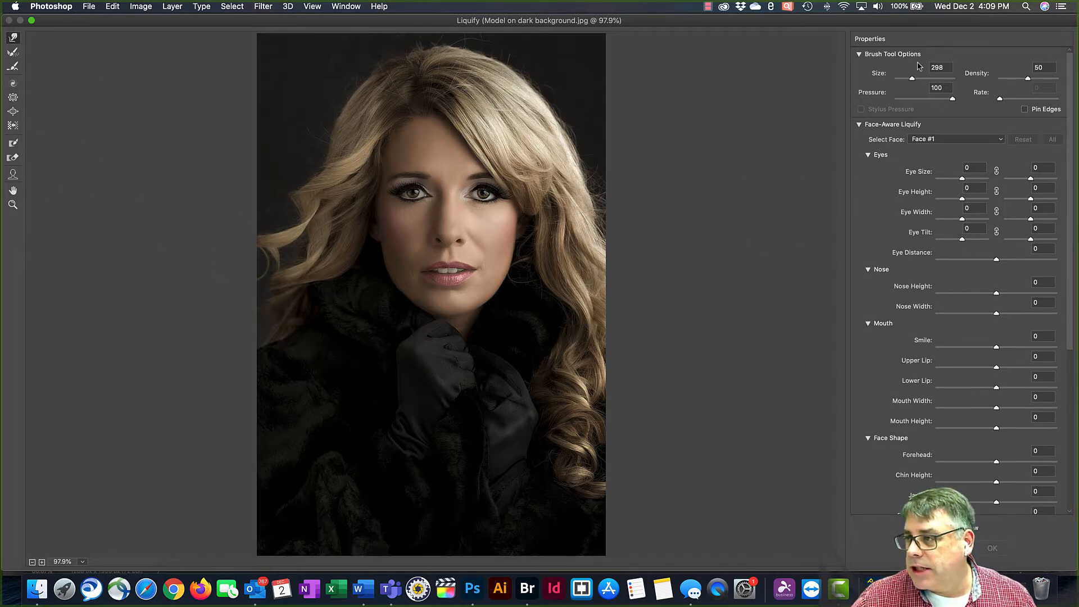
{"action": "scroll", "coordinate": [909, 167], "scroll_direction": "down", "scroll_amount": 8}
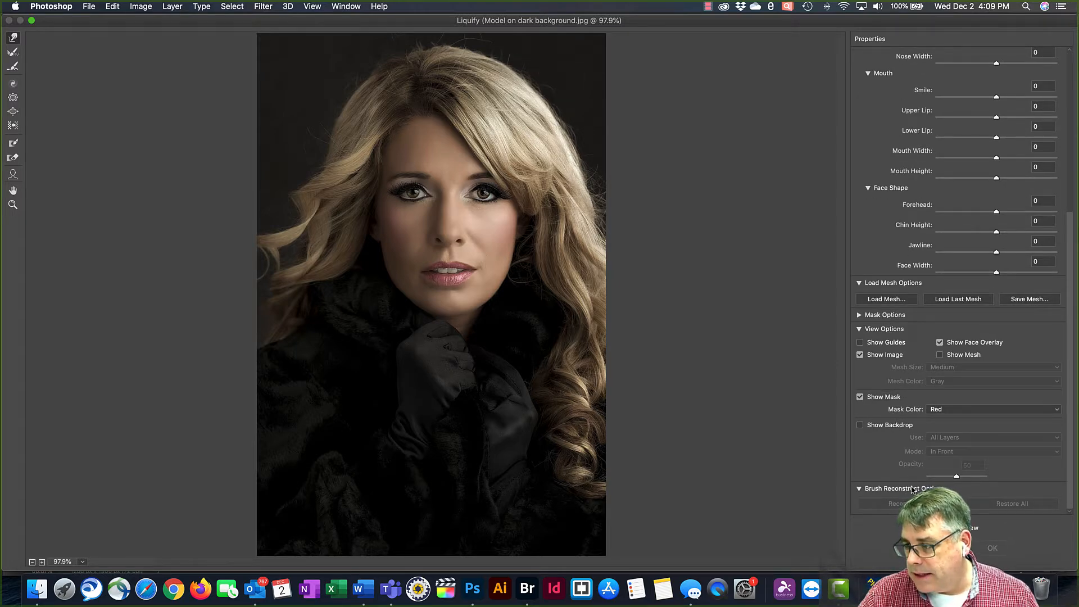
{"action": "scroll", "coordinate": [955, 466], "scroll_direction": "up", "scroll_amount": 8}
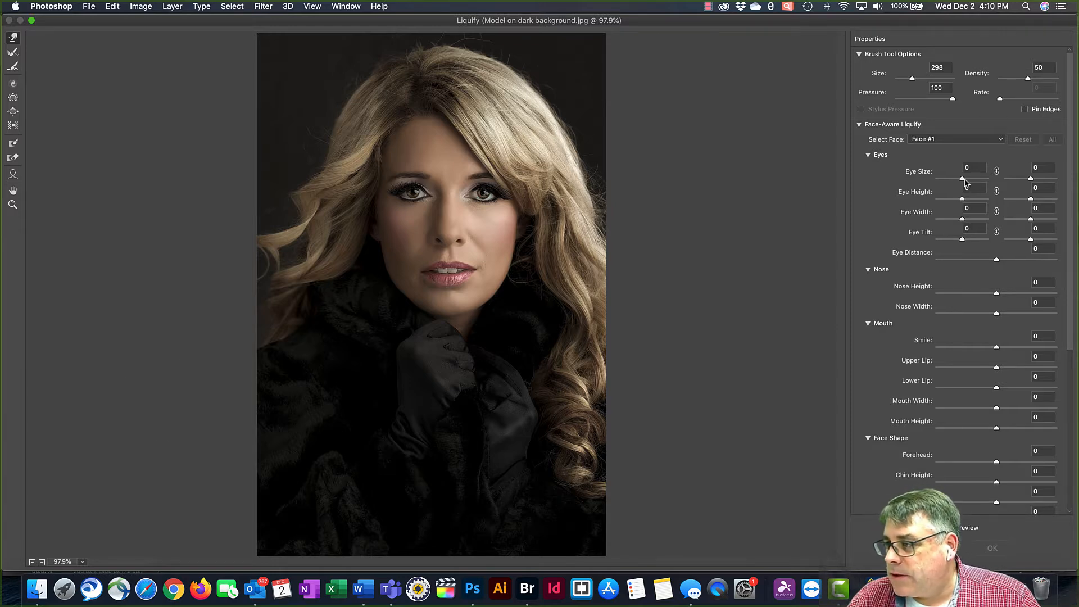
Set Eye Size to 100 and Eye Height to 100 for both eyes.
{"action": "left_click_drag", "start_coordinate": [962, 179], "coordinate": [988, 178]}
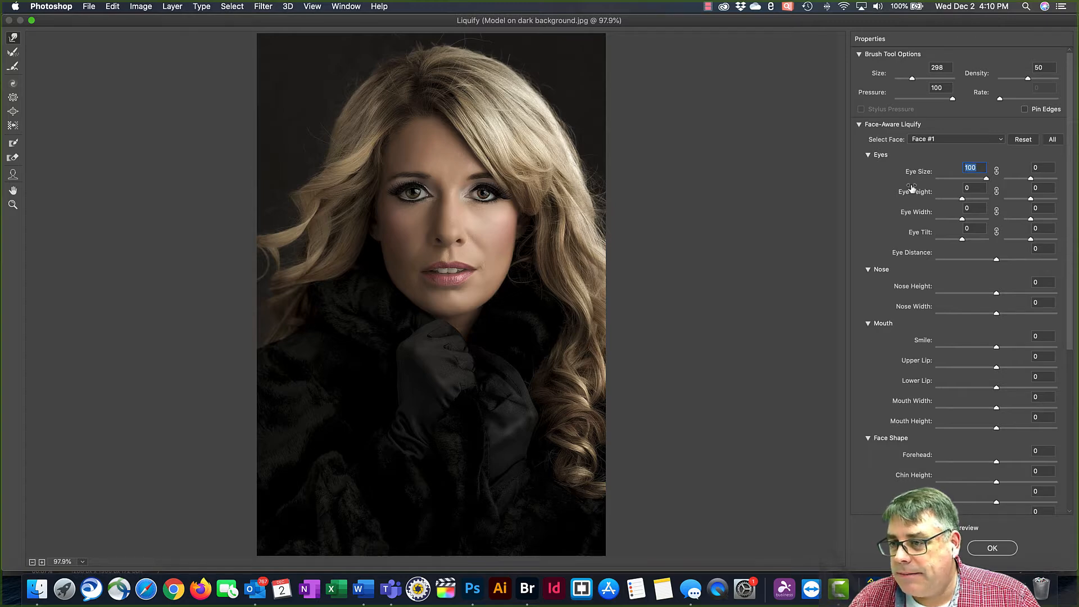
{"action": "left_click", "coordinate": [986, 180]}
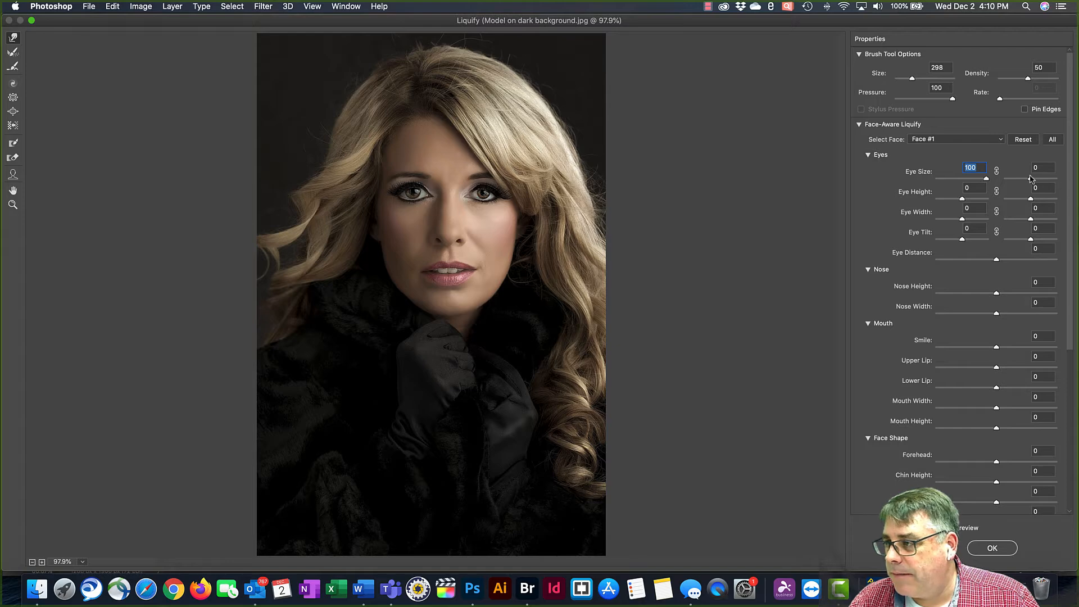
{"action": "left_click_drag", "start_coordinate": [1030, 179], "coordinate": [1068, 180]}
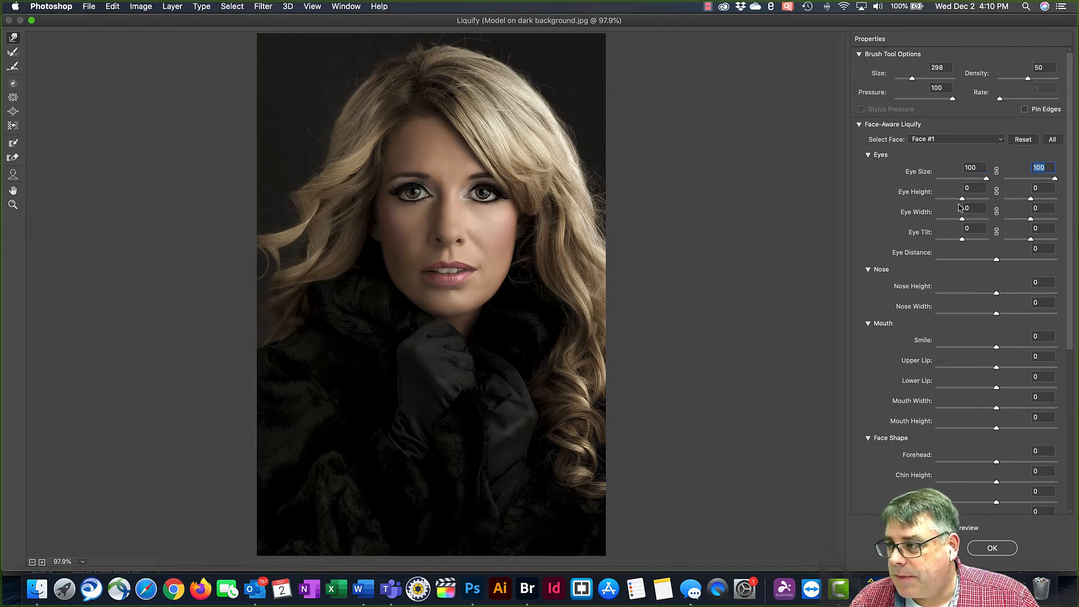
{"action": "left_click_drag", "start_coordinate": [962, 198], "coordinate": [1073, 202]}
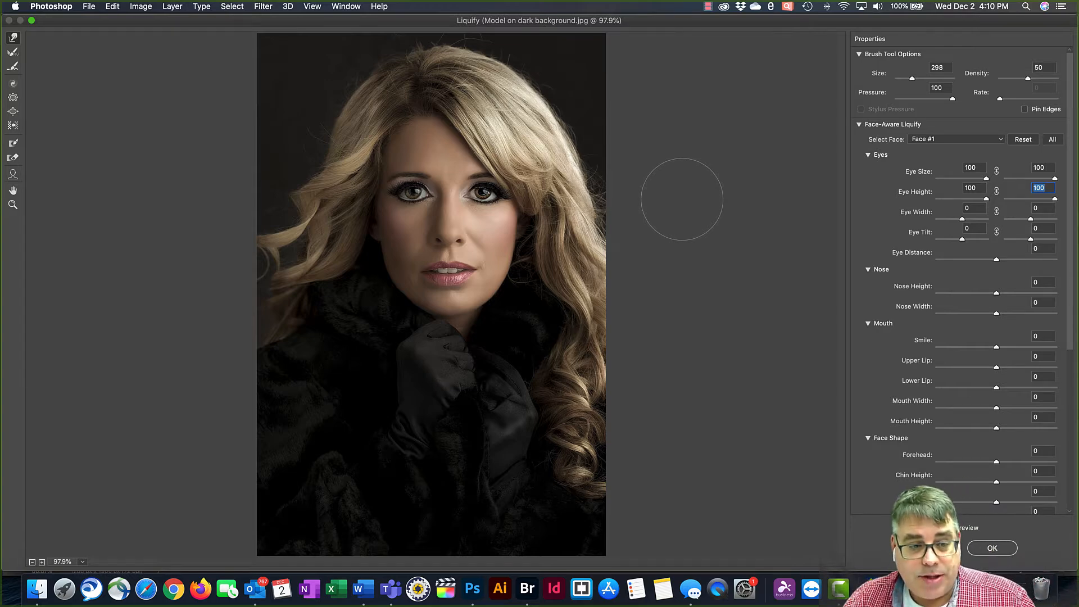
Set the Nose Height to 30 and the Nose Width to -100.
{"action": "left_click", "coordinate": [1037, 284]}
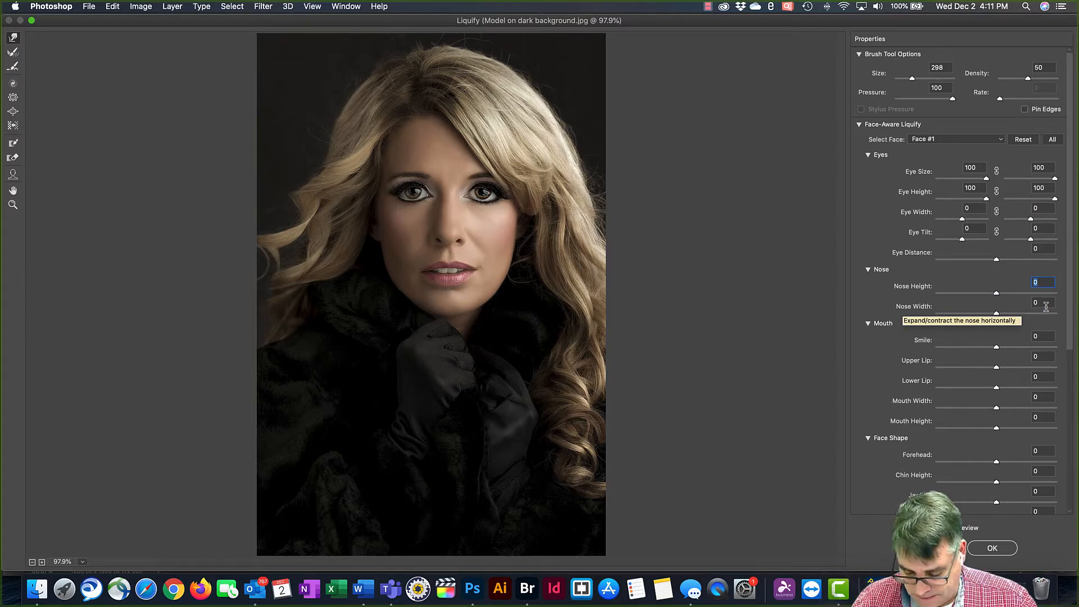
{"action": "type", "text": "30"}
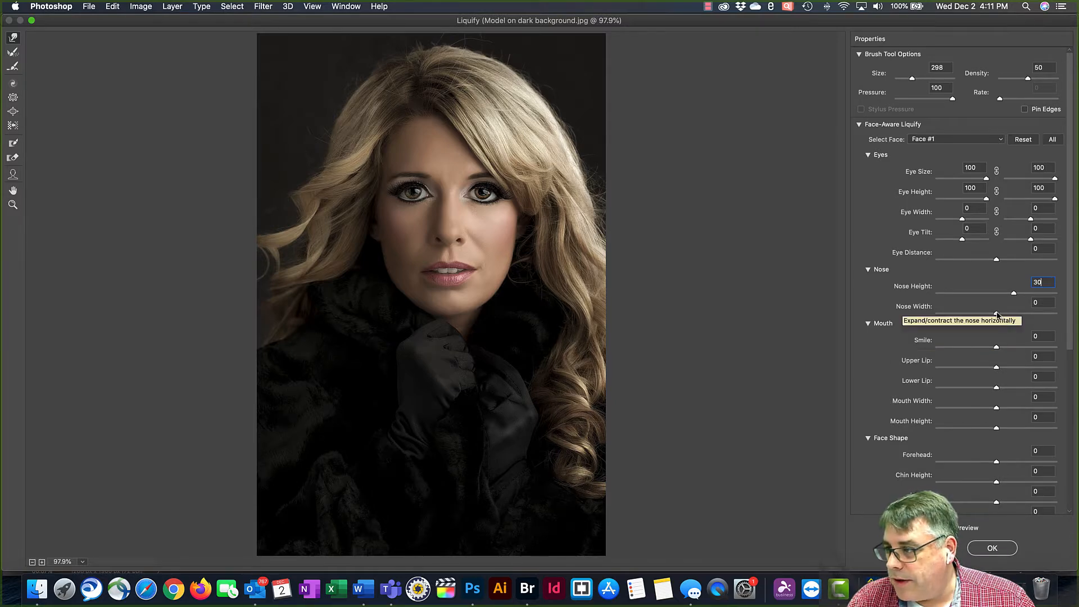
{"action": "mouse_move", "coordinate": [998, 315]}
{"action": "left_mouse_down"}
{"action": "mouse_move", "coordinate": [896, 312]}
{"action": "mouse_move", "coordinate": [947, 313]}
{"action": "mouse_move", "coordinate": [910, 315]}
{"action": "left_mouse_up"}
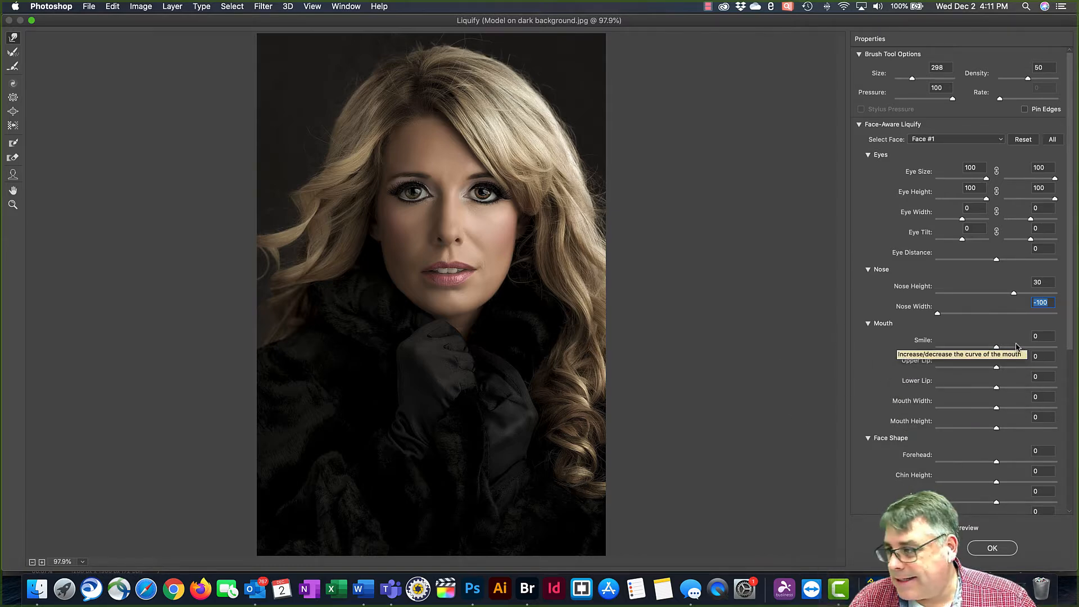
Reshape the mouth with Smile at 90, Upper Lip at 100 and Lower Lip at -50.
{"action": "left_click_drag", "start_coordinate": [996, 347], "coordinate": [1048, 348]}
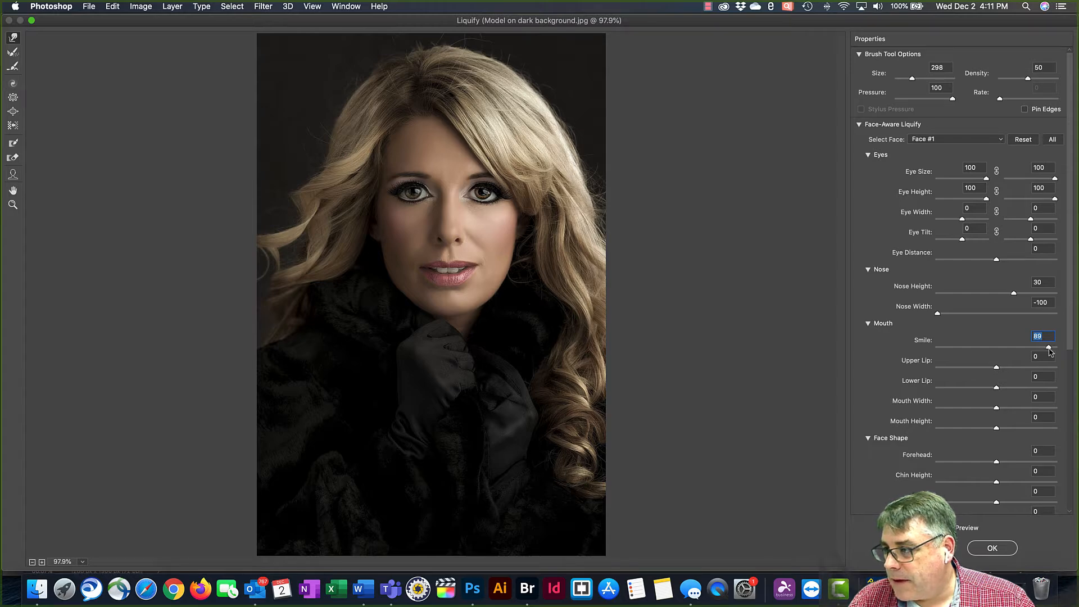
{"action": "left_click_drag", "start_coordinate": [1049, 348], "coordinate": [1050, 348]}
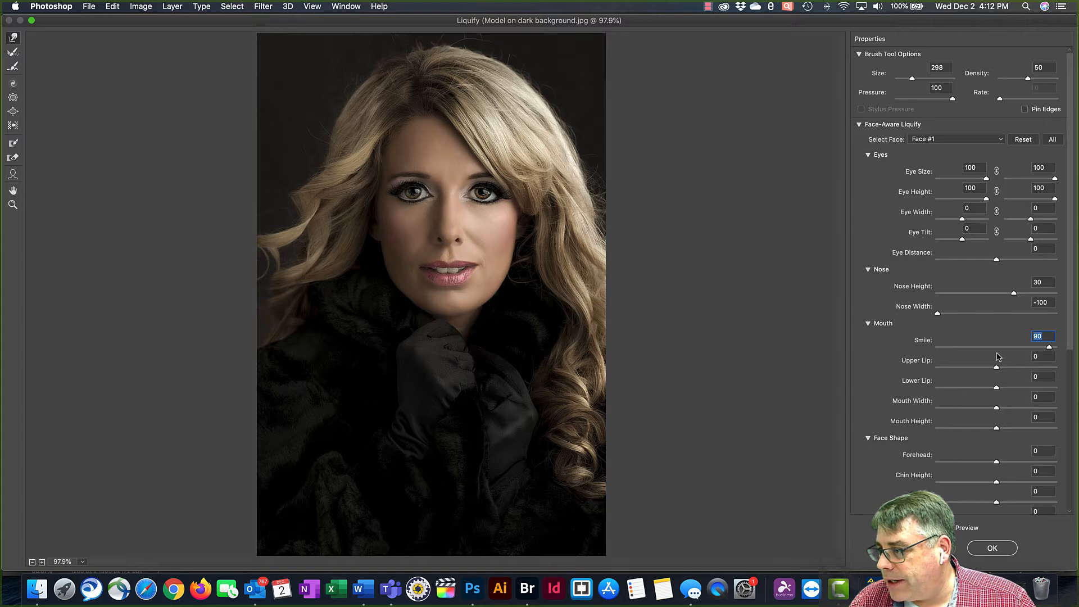
{"action": "left_click_drag", "start_coordinate": [996, 366], "coordinate": [1076, 350]}
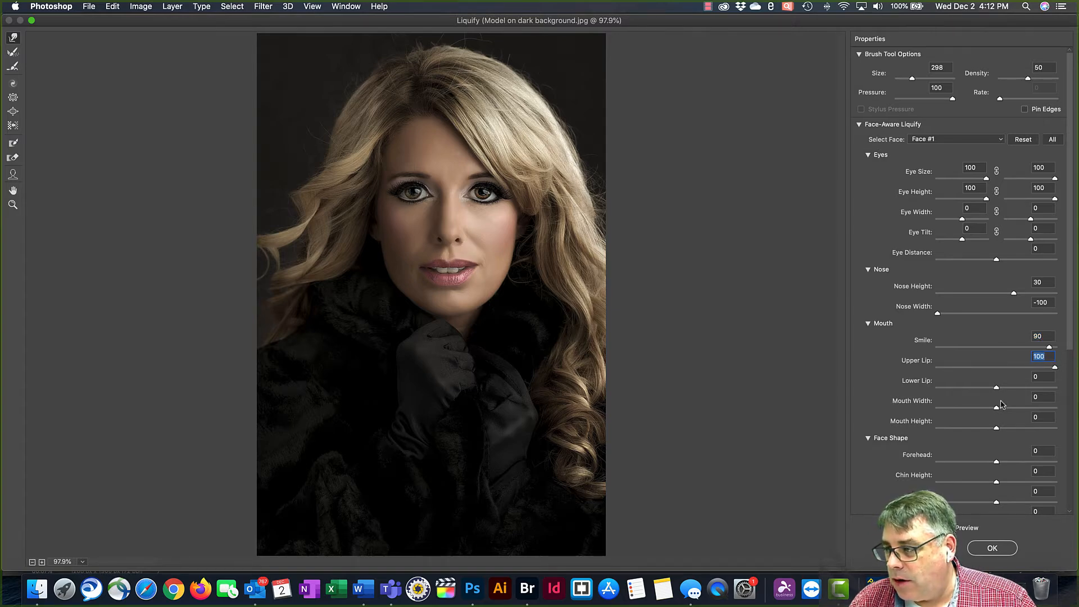
{"action": "left_click_drag", "start_coordinate": [998, 389], "coordinate": [966, 391]}
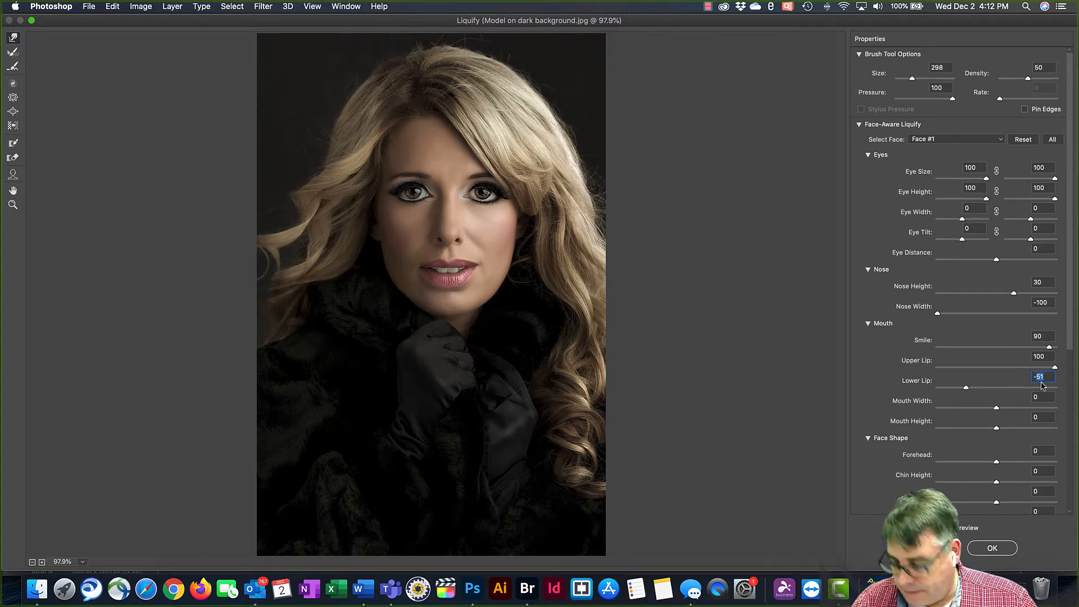
{"action": "type", "text": "-50"}
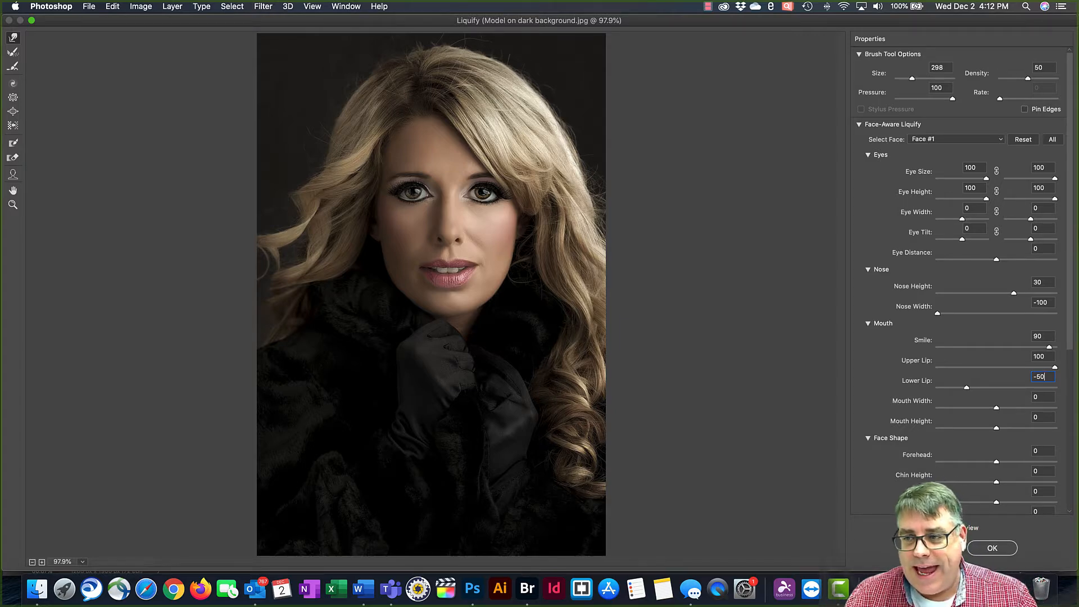
Using the Face tool, adjust the eye on the image's left side to a width of -16 and a tilt of 63.
{"action": "left_click", "coordinate": [12, 175]}
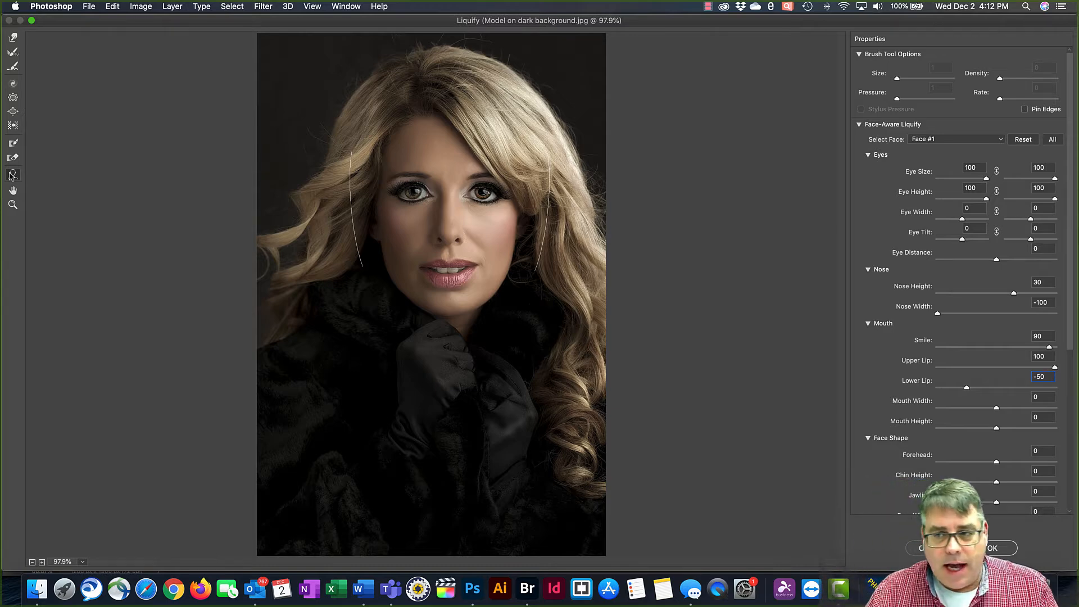
{"action": "mouse_move", "coordinate": [412, 195]}
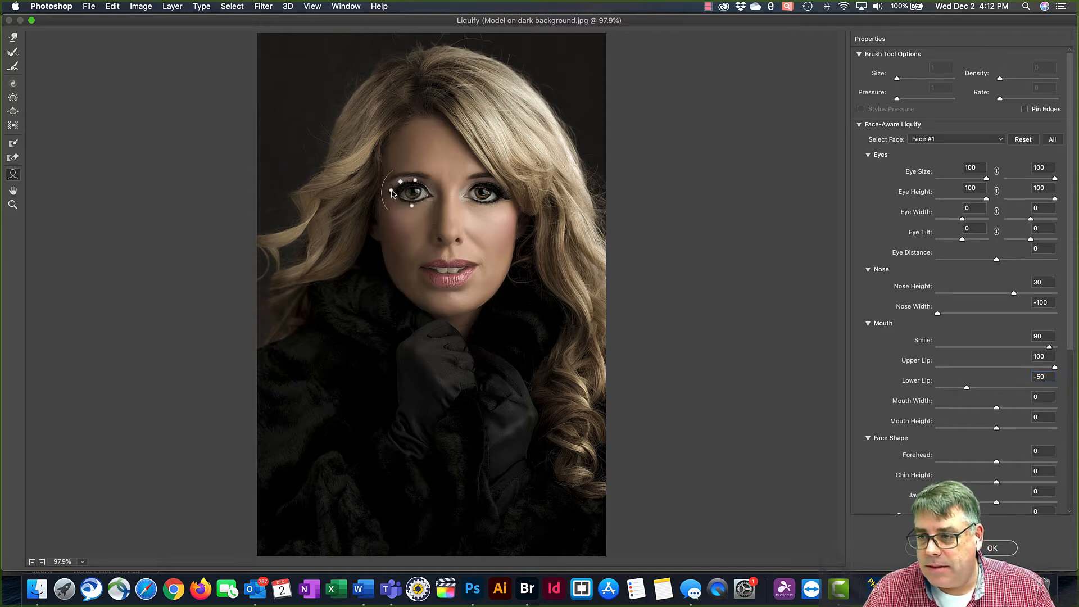
{"action": "mouse_move", "coordinate": [392, 192]}
{"action": "left_mouse_down"}
{"action": "mouse_move", "coordinate": [434, 195]}
{"action": "mouse_move", "coordinate": [381, 186]}
{"action": "mouse_move", "coordinate": [385, 231]}
{"action": "mouse_move", "coordinate": [393, 192]}
{"action": "left_mouse_up"}
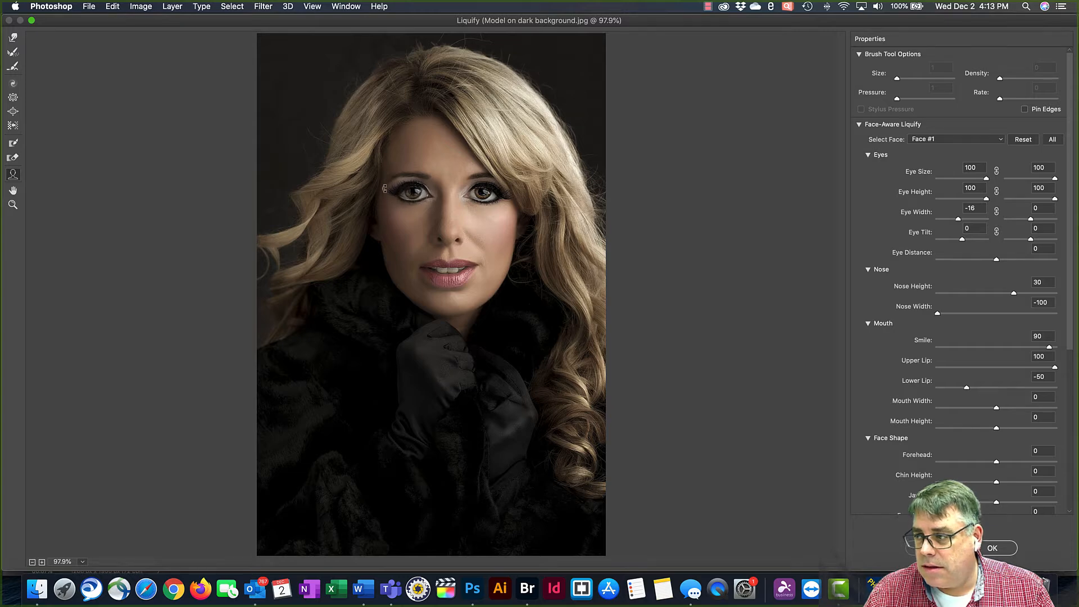
{"action": "left_click_drag", "start_coordinate": [385, 188], "coordinate": [387, 179]}
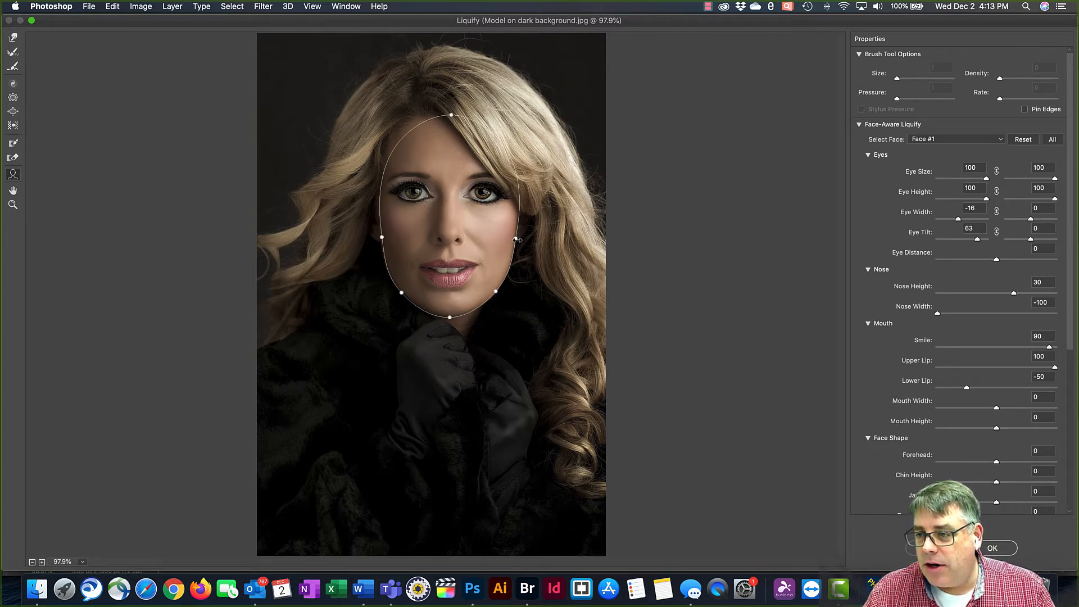
Narrow the face outline on the image to Face Width -100 and Jawline -100, with Chin Height at -14.
{"action": "left_click_drag", "start_coordinate": [517, 240], "coordinate": [485, 239]}
{"action": "left_click_drag", "start_coordinate": [493, 292], "coordinate": [446, 317]}
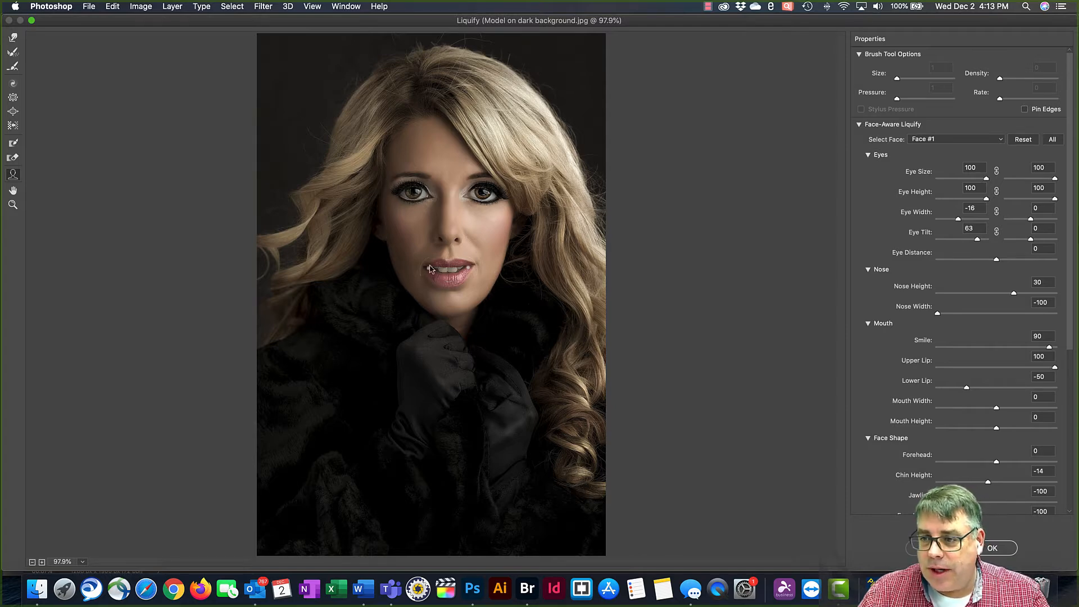
Turn the face overlay off and back on.
{"action": "scroll", "coordinate": [959, 414], "scroll_direction": "down", "scroll_amount": 5}
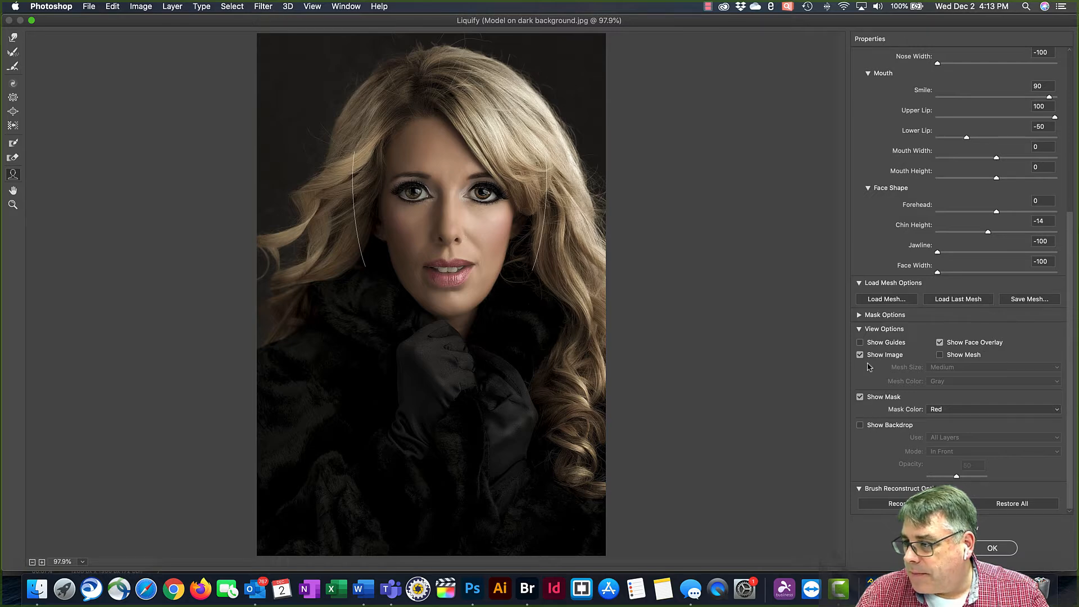
{"action": "left_click", "coordinate": [940, 343]}
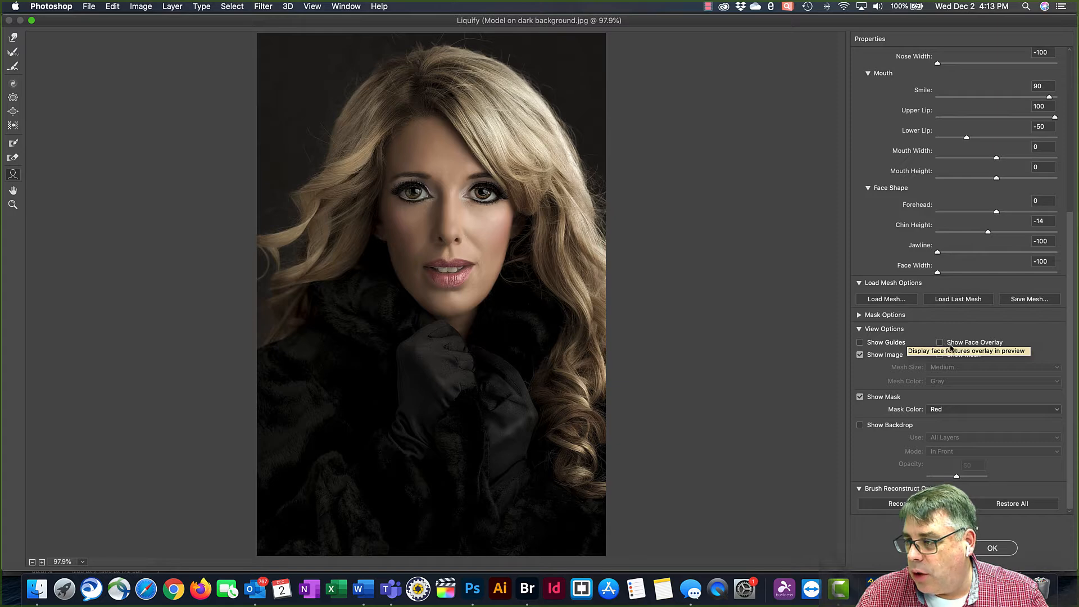
{"action": "left_click", "coordinate": [940, 343]}
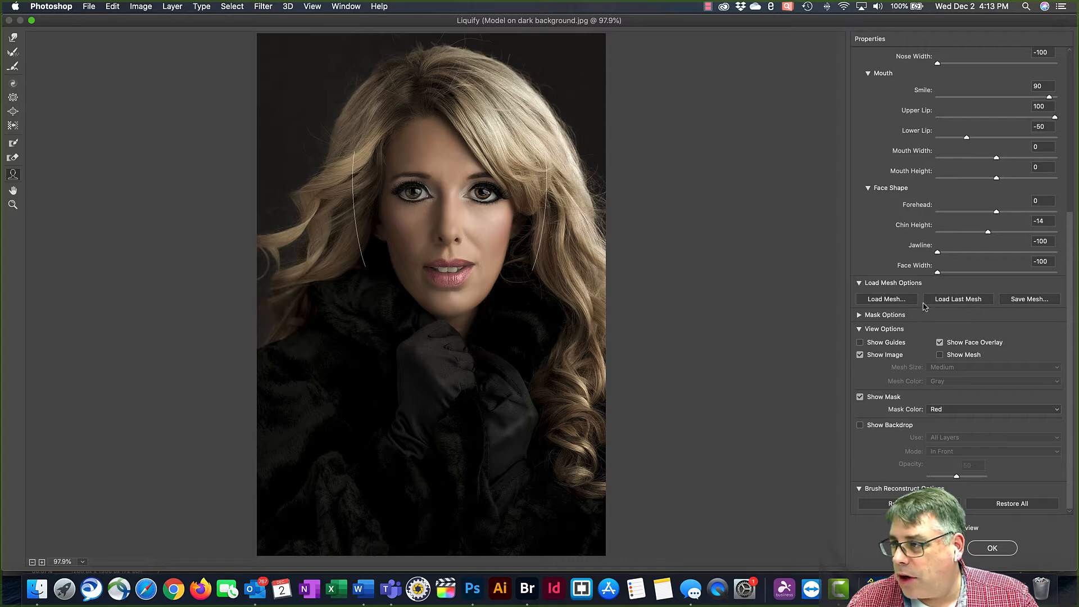
{"action": "scroll", "coordinate": [943, 209], "scroll_direction": "up", "scroll_amount": 5}
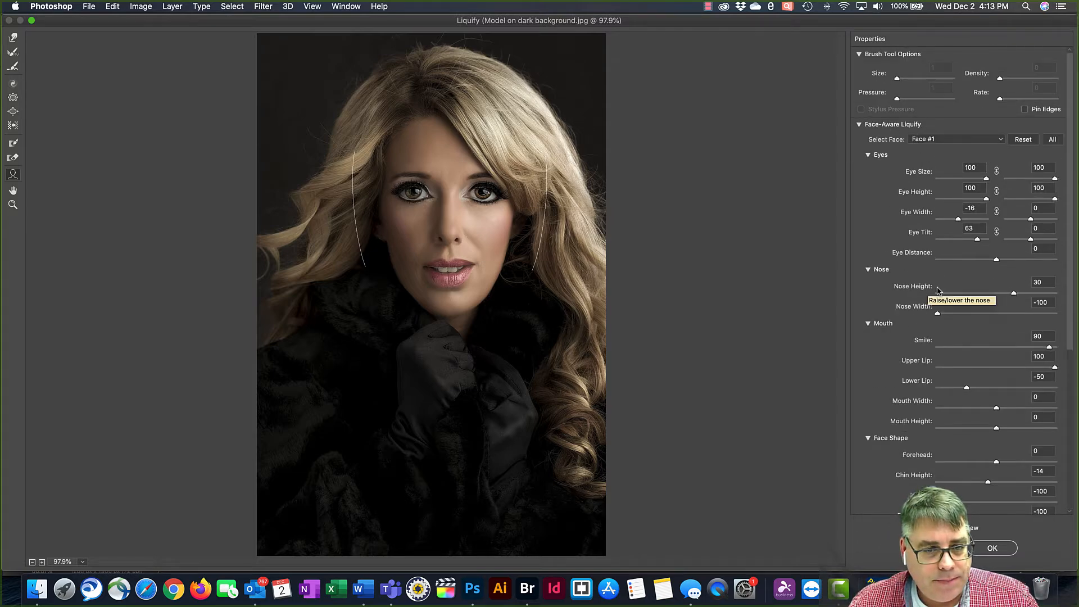
Set the face shape's Forehead value to -100.
{"action": "scroll", "coordinate": [936, 290], "scroll_direction": "down", "scroll_amount": 4}
{"action": "scroll", "coordinate": [928, 340], "scroll_direction": "down", "scroll_amount": 2}
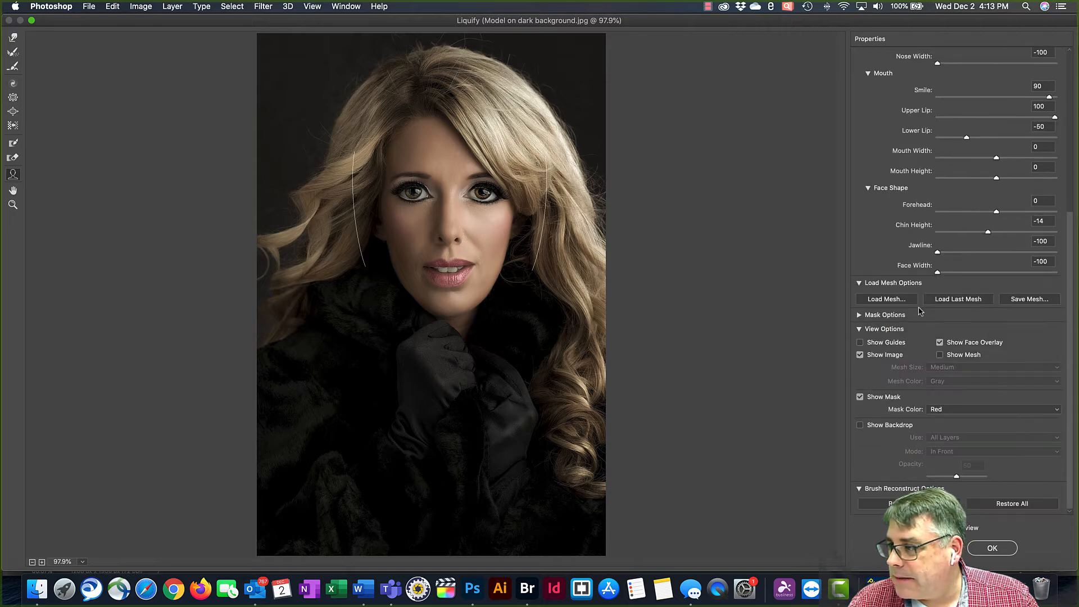
{"action": "left_click", "coordinate": [995, 213]}
{"action": "left_click_drag", "start_coordinate": [995, 213], "coordinate": [932, 227]}
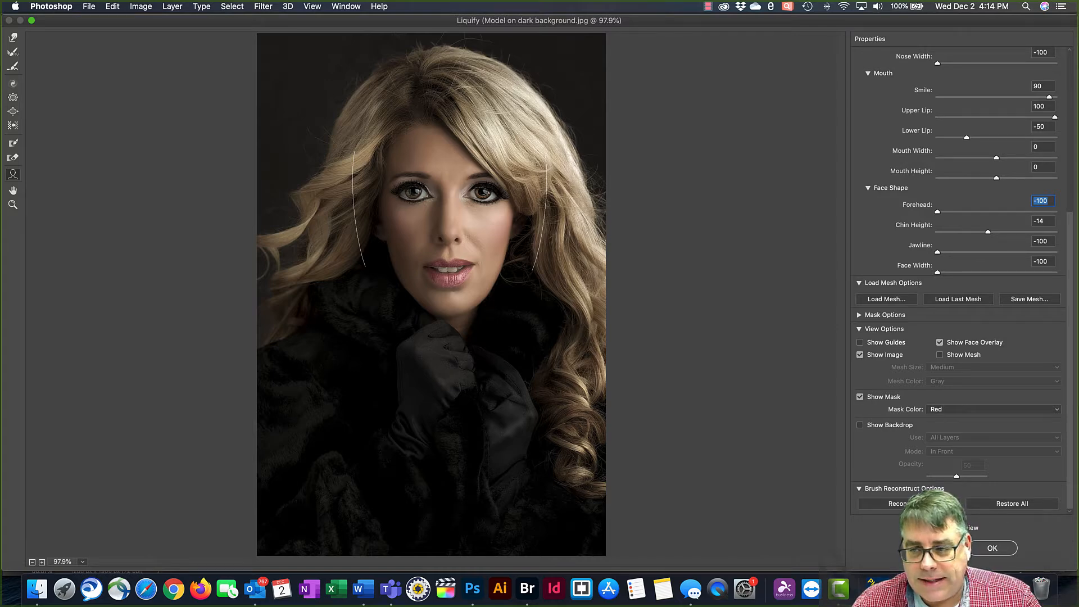
Adjust the nose directly on the image with the Face tool to a Nose Height of 60.
{"action": "mouse_move", "coordinate": [448, 242]}
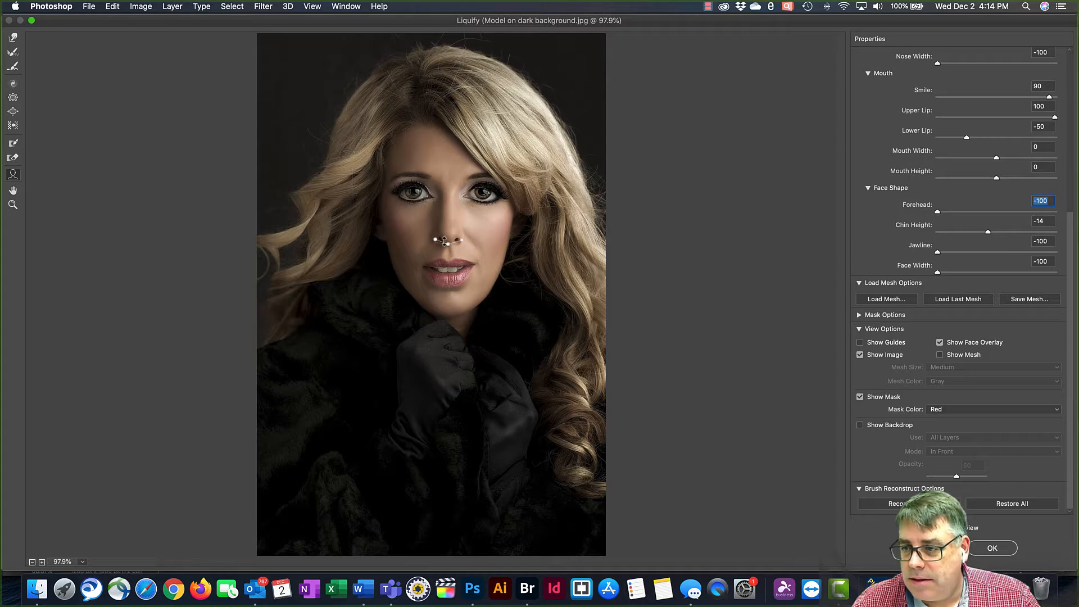
{"action": "left_click_drag", "start_coordinate": [448, 242], "coordinate": [445, 257]}
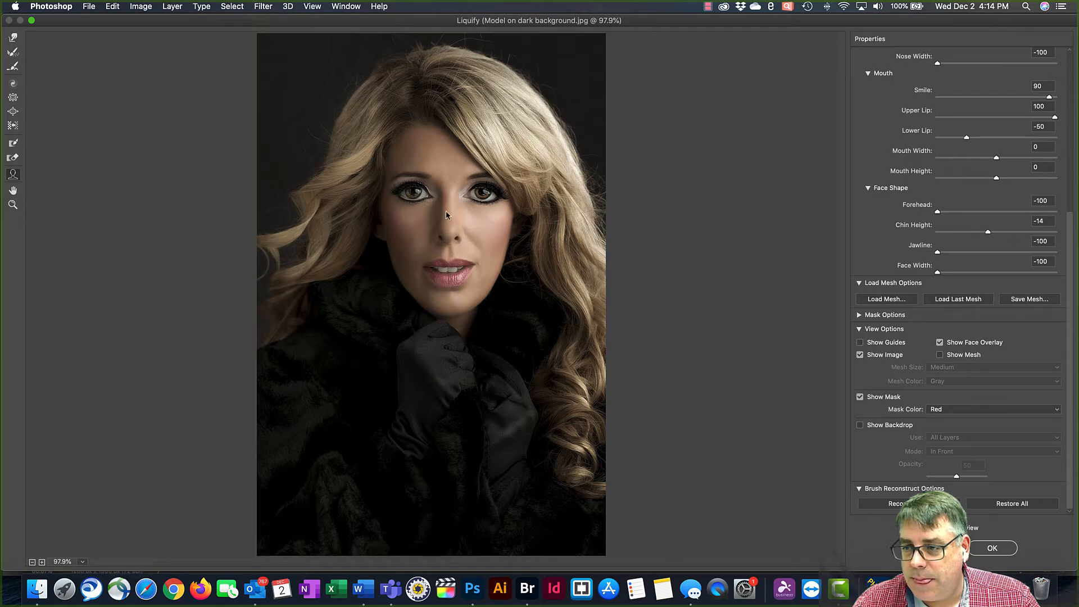
{"action": "mouse_move", "coordinate": [442, 239]}
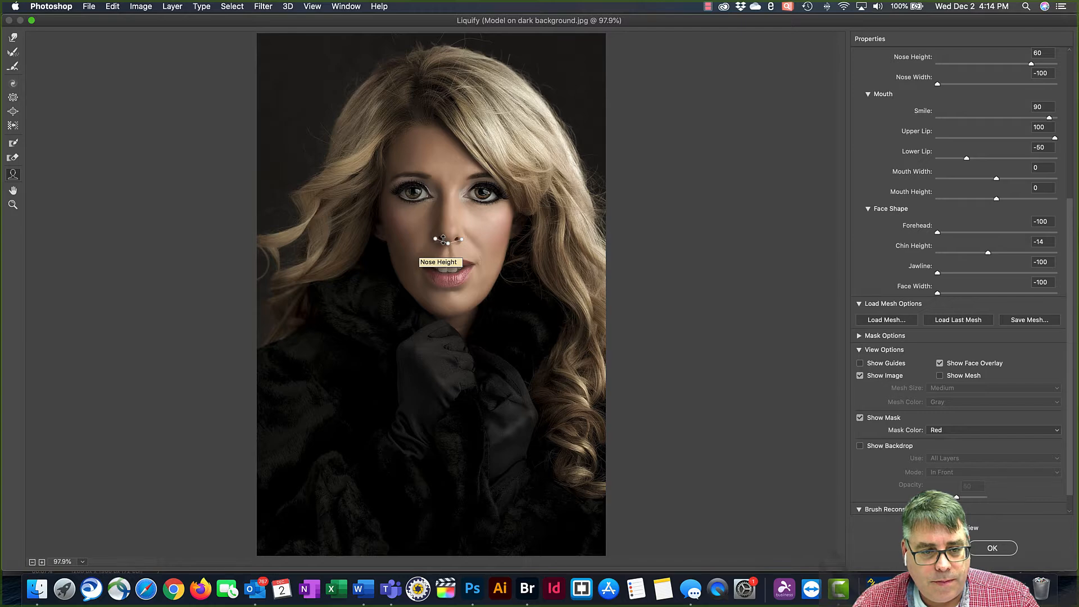
{"action": "mouse_move", "coordinate": [447, 309]}
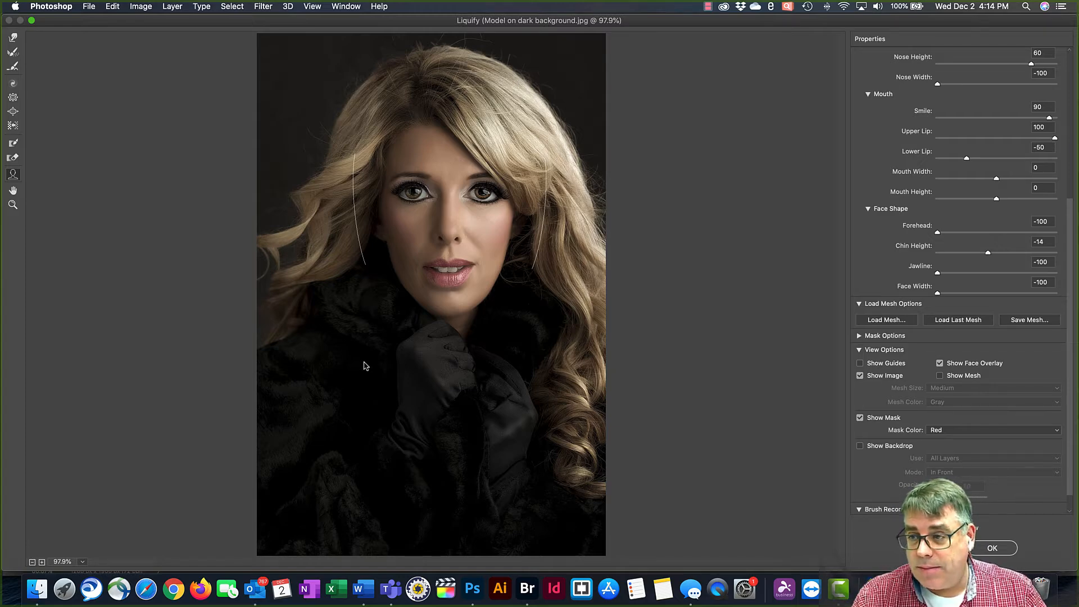
Toggle the Liquify preview off and on repeatedly to compare the retouched face with the original.
{"action": "key", "text": "p"}
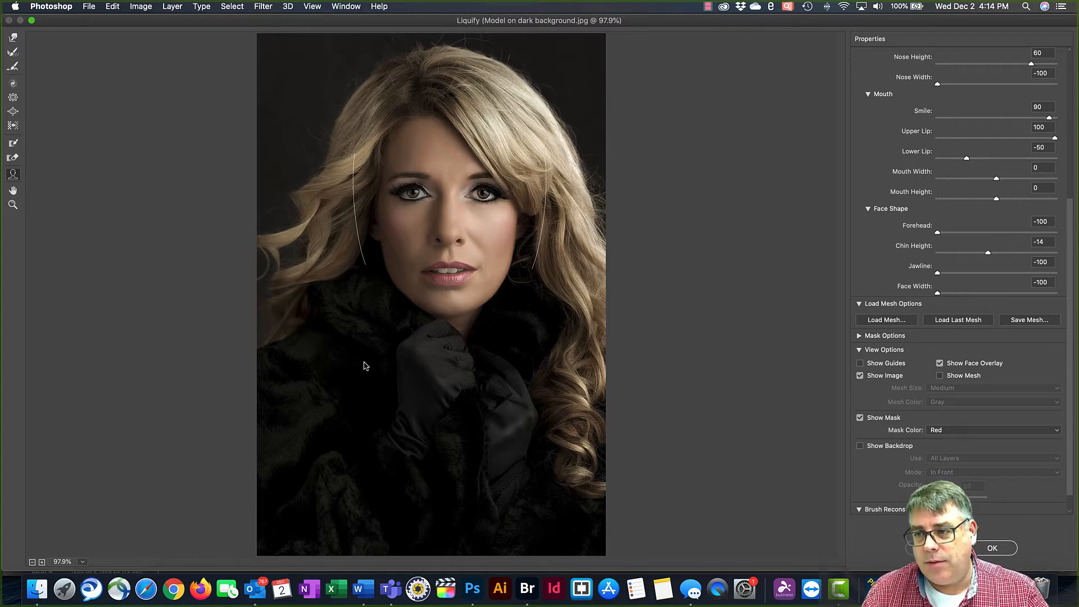
{"action": "key", "text": "p"}
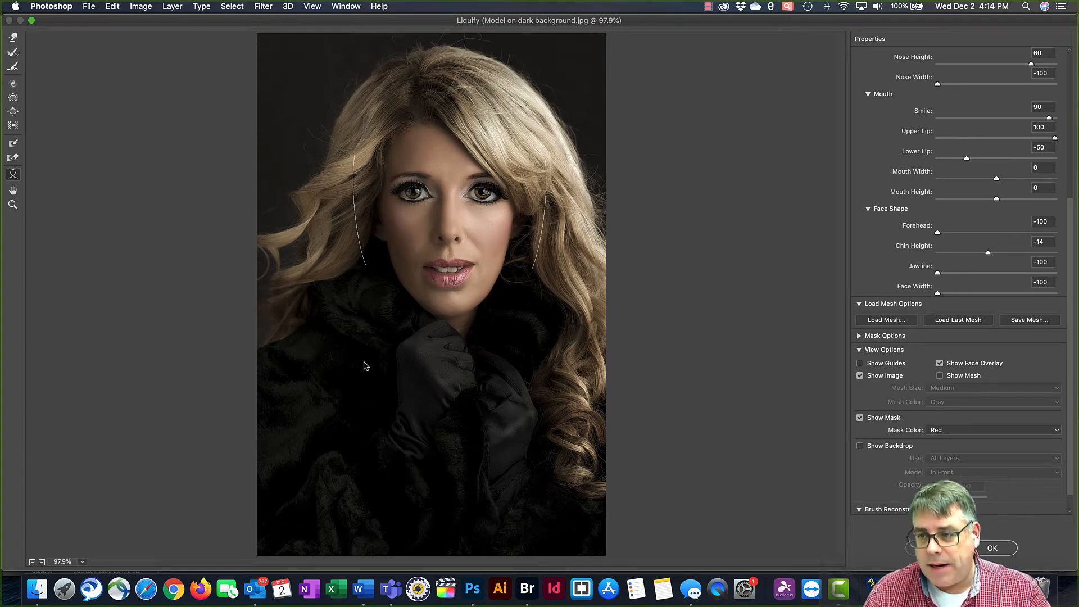
{"action": "key", "text": "p"}
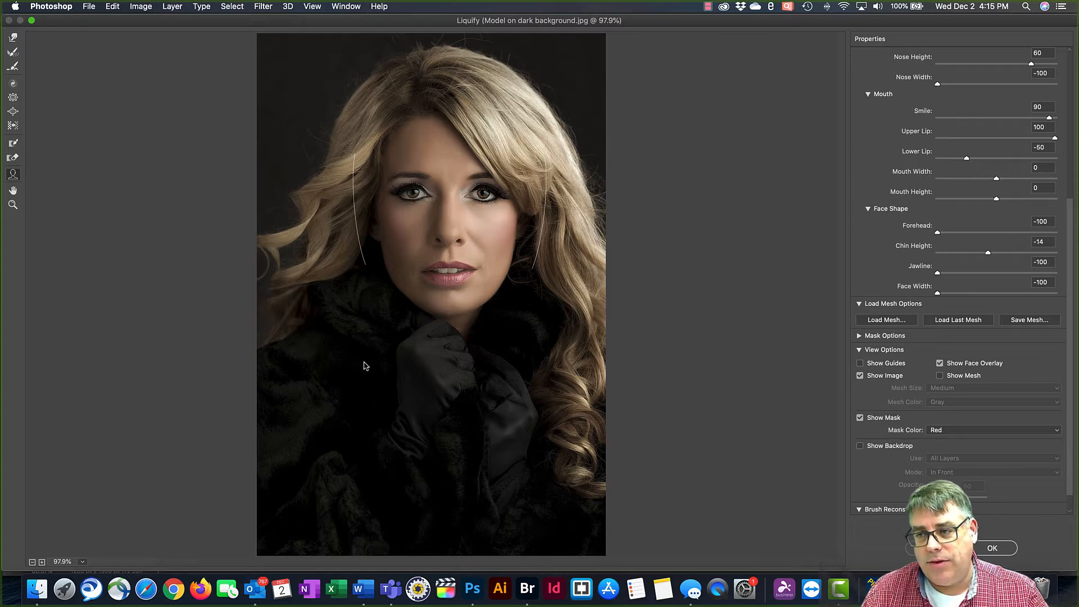
{"action": "key", "text": "p"}
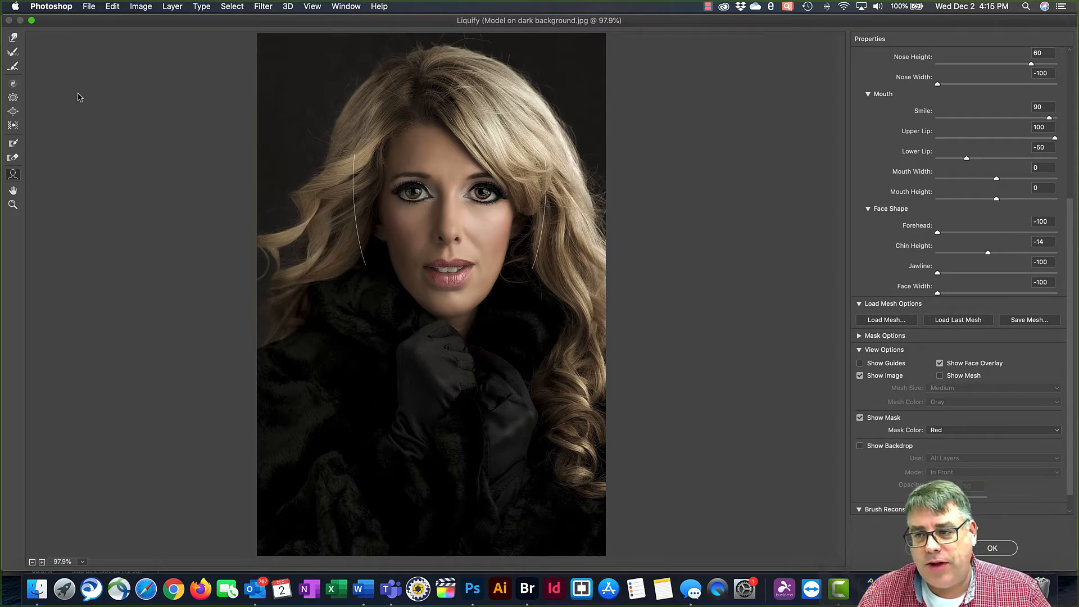
Choose the Forward Warp tool, reduce its brush size, and nudge the lower lip slightly downward.
{"action": "key", "text": "w"}
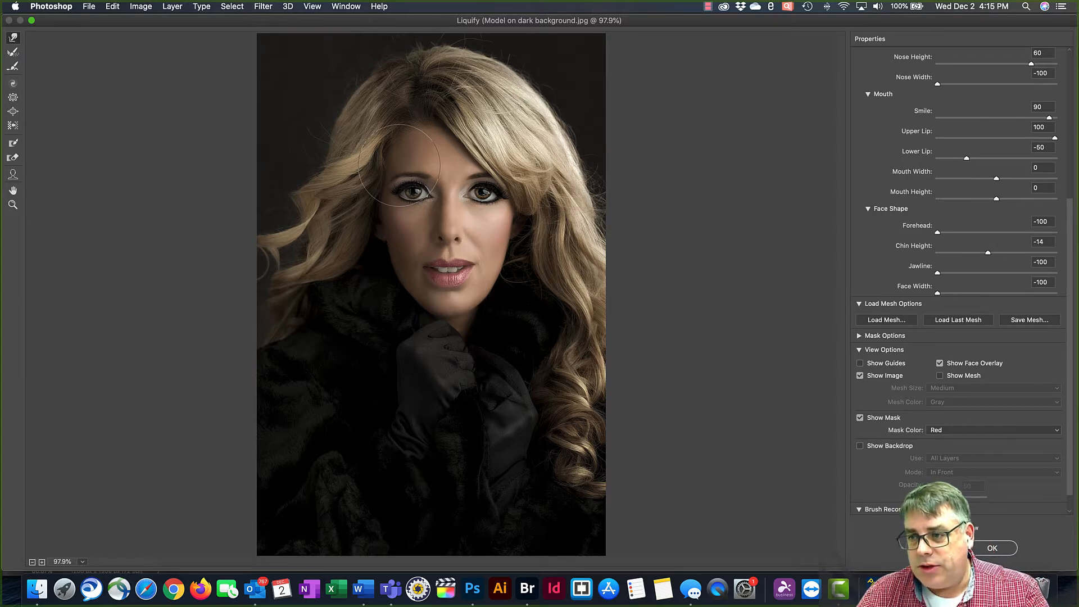
{"action": "key", "text": "bracketleft"}
{"action": "key", "text": "bracketleft"}
{"action": "key", "text": "bracketleft"}
{"action": "key", "text": "bracketleft"}
{"action": "key", "text": "bracketleft"}
{"action": "key", "text": "bracketleft"}
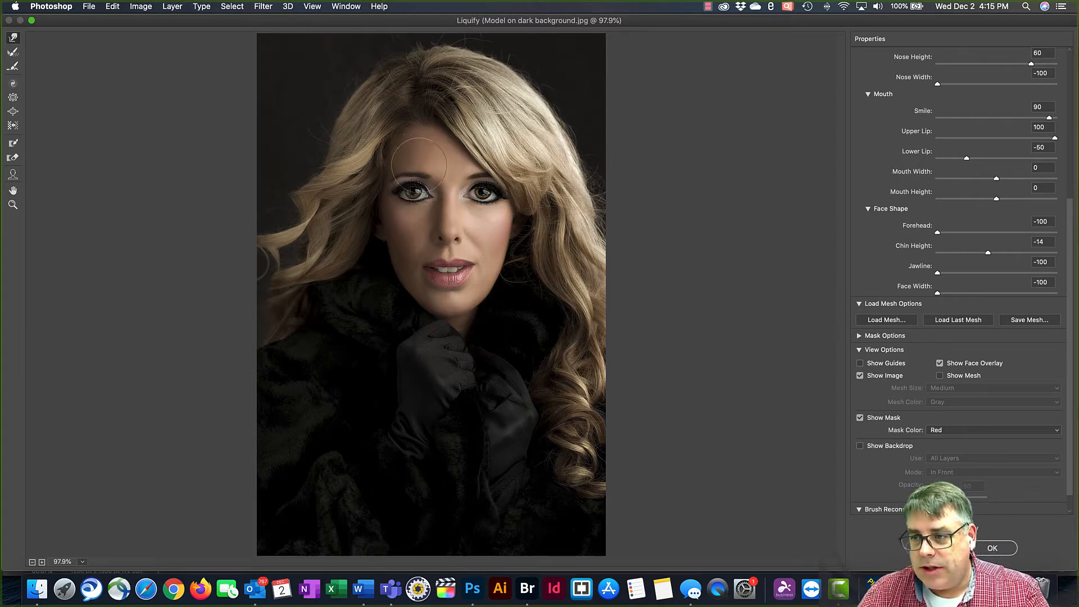
{"action": "key", "text": "bracketleft"}
{"action": "key", "text": "bracketleft"}
{"action": "key", "text": "bracketleft"}
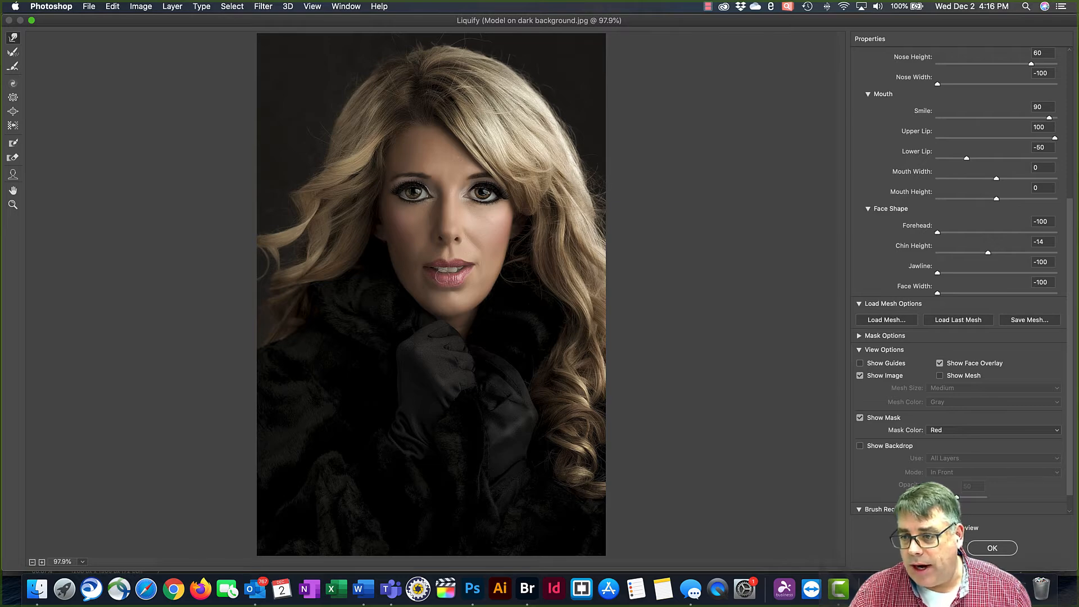
{"action": "mouse_move", "coordinate": [442, 277]}
{"action": "left_mouse_down"}
{"action": "mouse_move", "coordinate": [467, 279]}
{"action": "mouse_move", "coordinate": [424, 279]}
{"action": "mouse_move", "coordinate": [466, 281]}
{"action": "mouse_move", "coordinate": [437, 283]}
{"action": "left_mouse_up"}
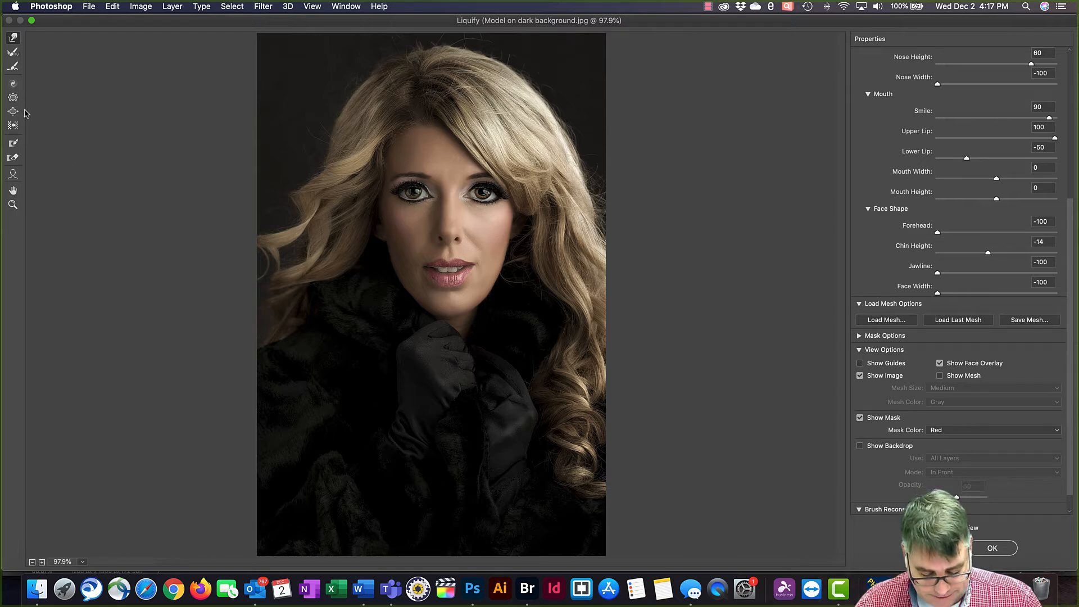
Paint a freeze mask over the nose, inner cheeks and mouth, and return to the Forward Warp tool.
{"action": "key", "text": "f"}
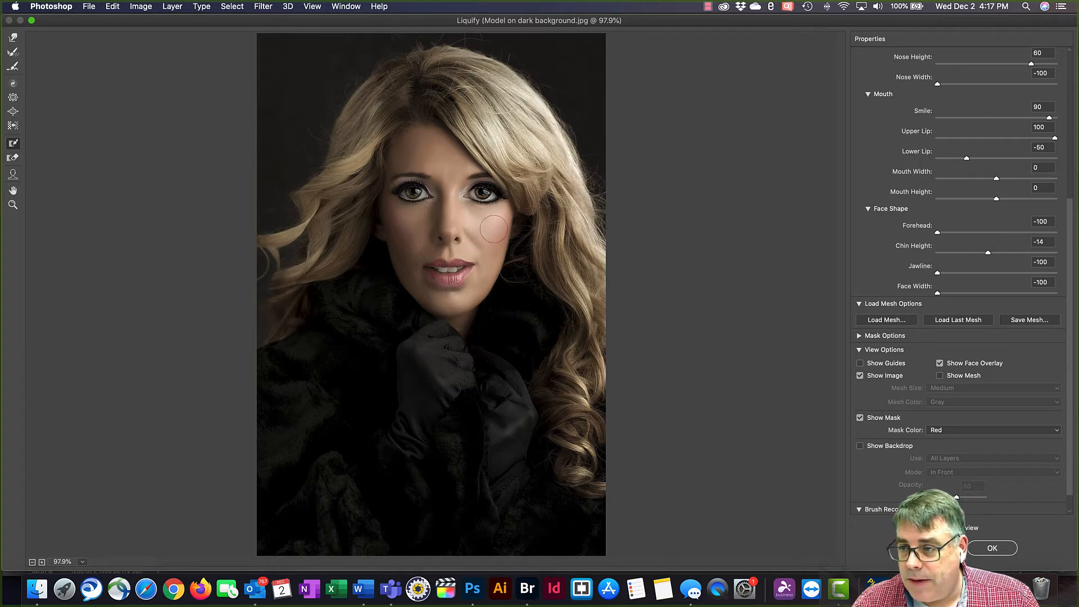
{"action": "mouse_move", "coordinate": [494, 211]}
{"action": "left_mouse_down"}
{"action": "mouse_move", "coordinate": [470, 275]}
{"action": "mouse_move", "coordinate": [473, 218]}
{"action": "mouse_move", "coordinate": [447, 248]}
{"action": "mouse_move", "coordinate": [448, 211]}
{"action": "mouse_move", "coordinate": [444, 259]}
{"action": "mouse_move", "coordinate": [430, 203]}
{"action": "mouse_move", "coordinate": [425, 230]}
{"action": "mouse_move", "coordinate": [441, 261]}
{"action": "mouse_move", "coordinate": [406, 217]}
{"action": "mouse_move", "coordinate": [411, 247]}
{"action": "mouse_move", "coordinate": [444, 281]}
{"action": "mouse_move", "coordinate": [477, 246]}
{"action": "mouse_move", "coordinate": [472, 230]}
{"action": "mouse_move", "coordinate": [453, 270]}
{"action": "mouse_move", "coordinate": [436, 276]}
{"action": "mouse_move", "coordinate": [462, 282]}
{"action": "mouse_move", "coordinate": [427, 275]}
{"action": "mouse_move", "coordinate": [425, 236]}
{"action": "left_mouse_up"}
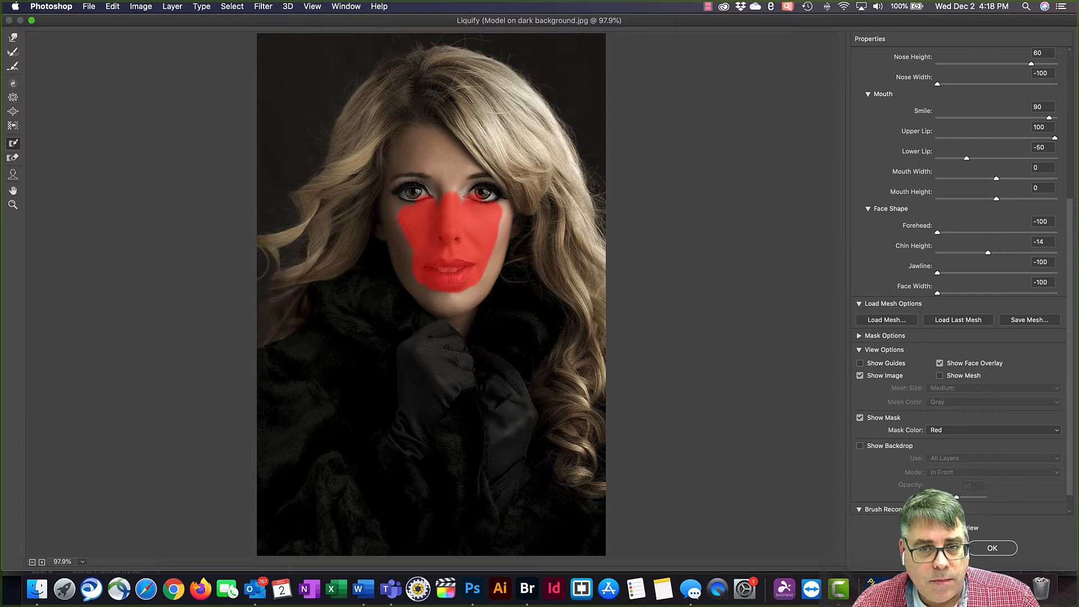
{"action": "left_click", "coordinate": [13, 37]}
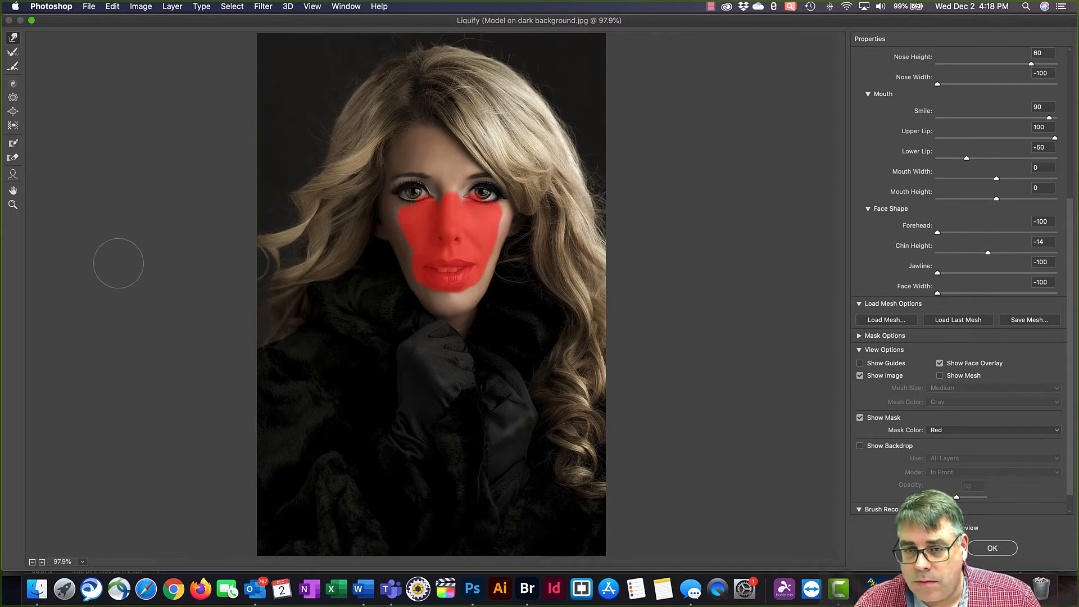
Erase the entire frozen area from the face with the Thaw Mask tool and apply the Liquify filter.
{"action": "left_click", "coordinate": [15, 159]}
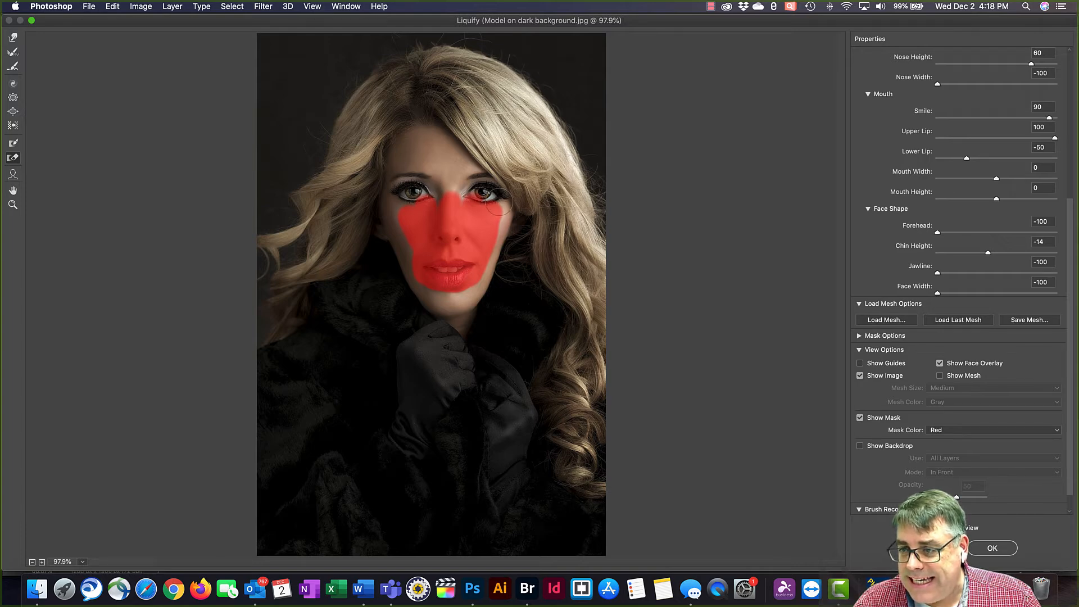
{"action": "left_click_drag", "start_coordinate": [497, 205], "coordinate": [465, 289]}
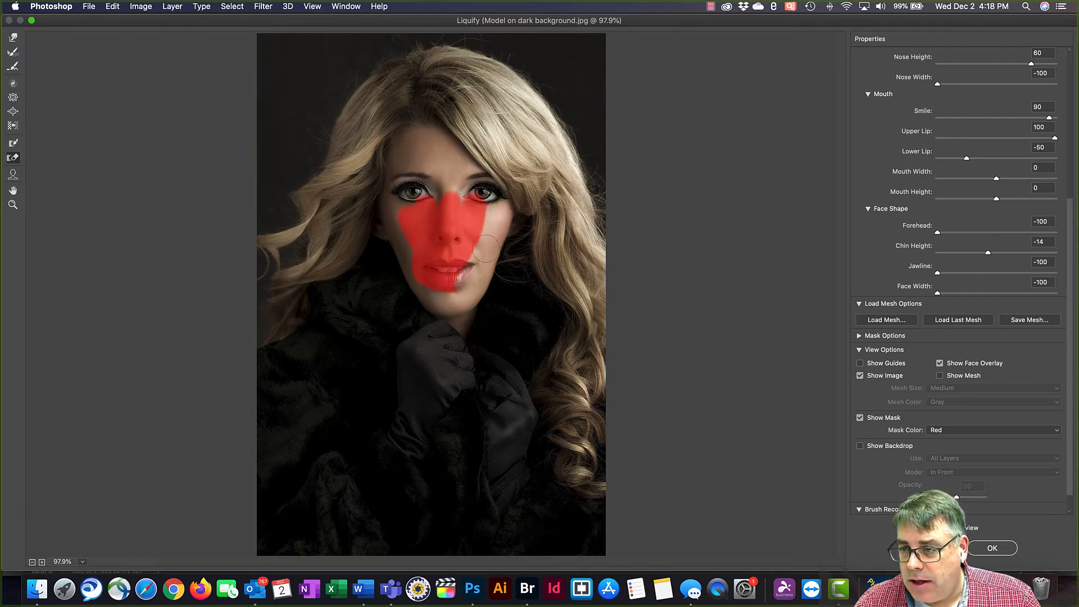
{"action": "mouse_move", "coordinate": [486, 247]}
{"action": "left_mouse_down"}
{"action": "mouse_move", "coordinate": [478, 221]}
{"action": "mouse_move", "coordinate": [487, 202]}
{"action": "mouse_move", "coordinate": [455, 198]}
{"action": "mouse_move", "coordinate": [403, 233]}
{"action": "mouse_move", "coordinate": [417, 207]}
{"action": "mouse_move", "coordinate": [425, 230]}
{"action": "mouse_move", "coordinate": [449, 225]}
{"action": "mouse_move", "coordinate": [484, 240]}
{"action": "mouse_move", "coordinate": [465, 275]}
{"action": "mouse_move", "coordinate": [445, 254]}
{"action": "mouse_move", "coordinate": [422, 260]}
{"action": "left_mouse_up"}
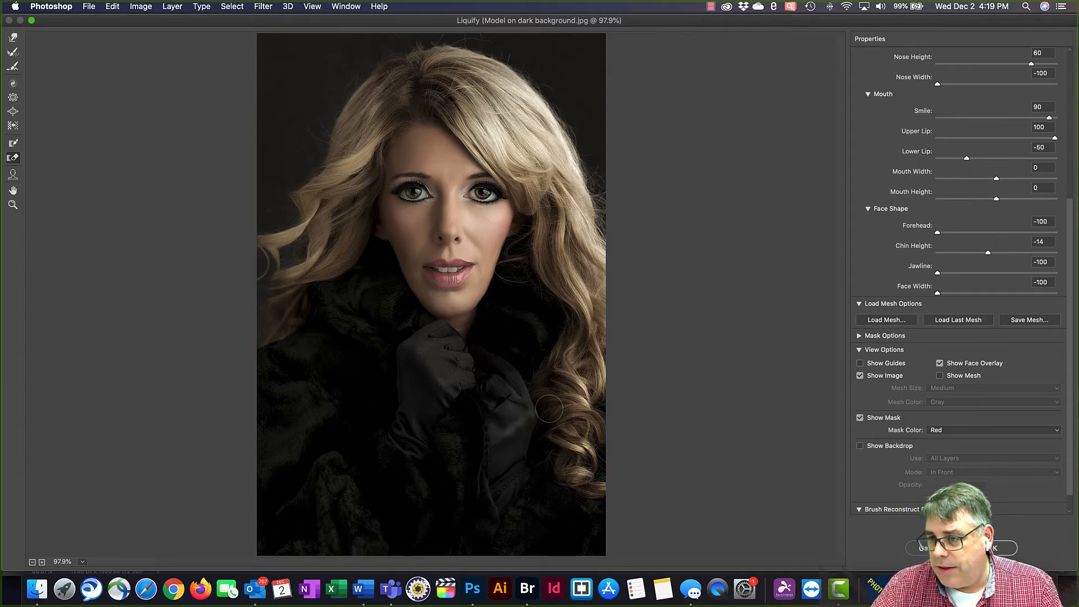
{"action": "left_click", "coordinate": [993, 548]}
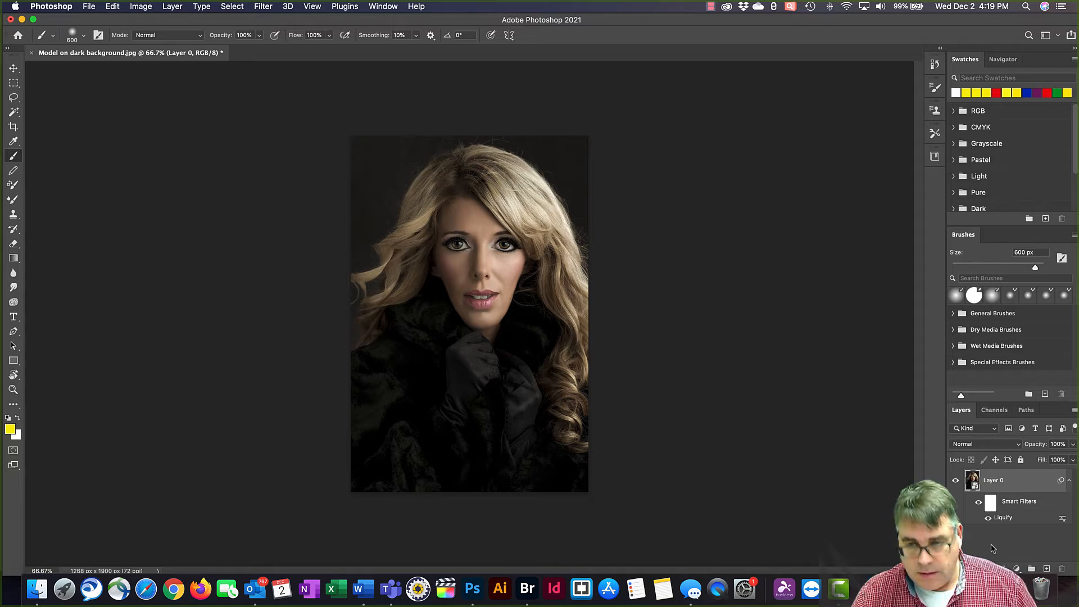
Undo the Liquify filter and the Smart Object conversion, and redo both.
{"action": "key", "text": "super+z"}
{"action": "key", "text": "super+z"}
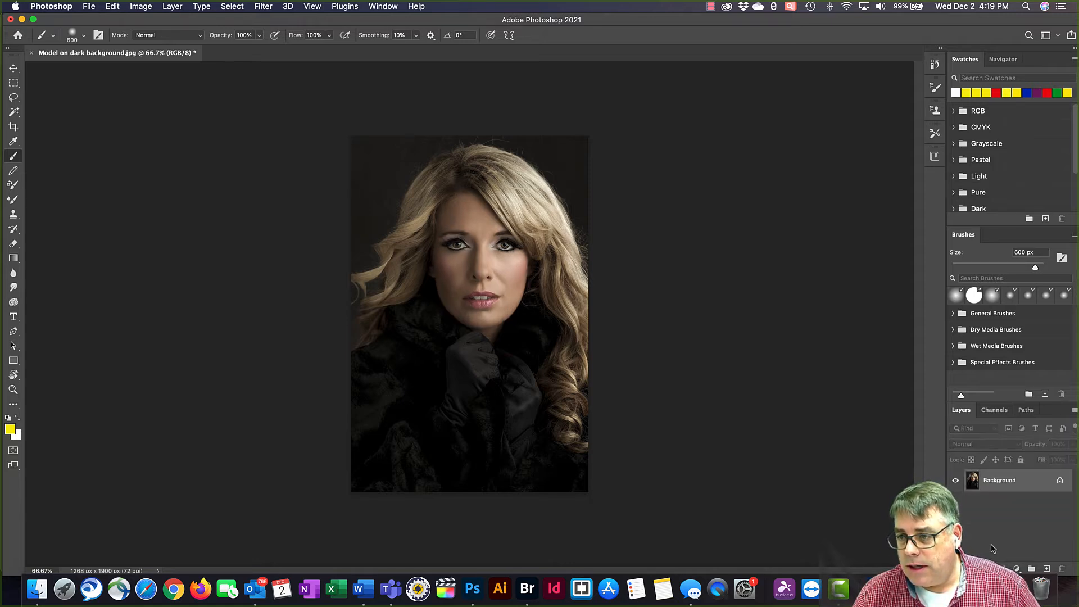
{"action": "left_click", "coordinate": [111, 8]}
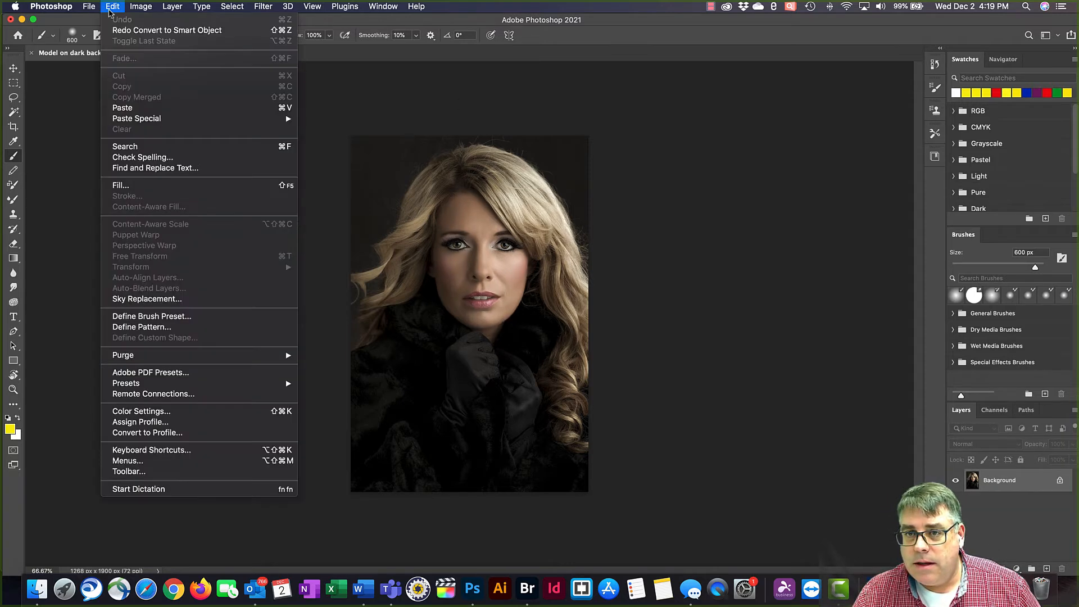
{"action": "left_click", "coordinate": [120, 30]}
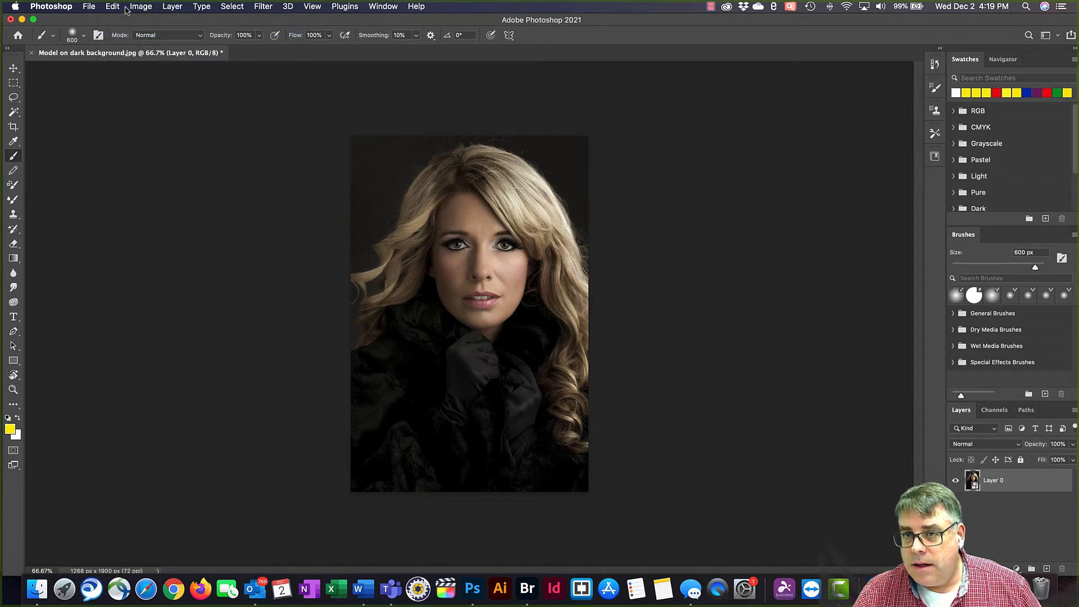
{"action": "left_click", "coordinate": [115, 8]}
{"action": "left_click", "coordinate": [118, 30]}
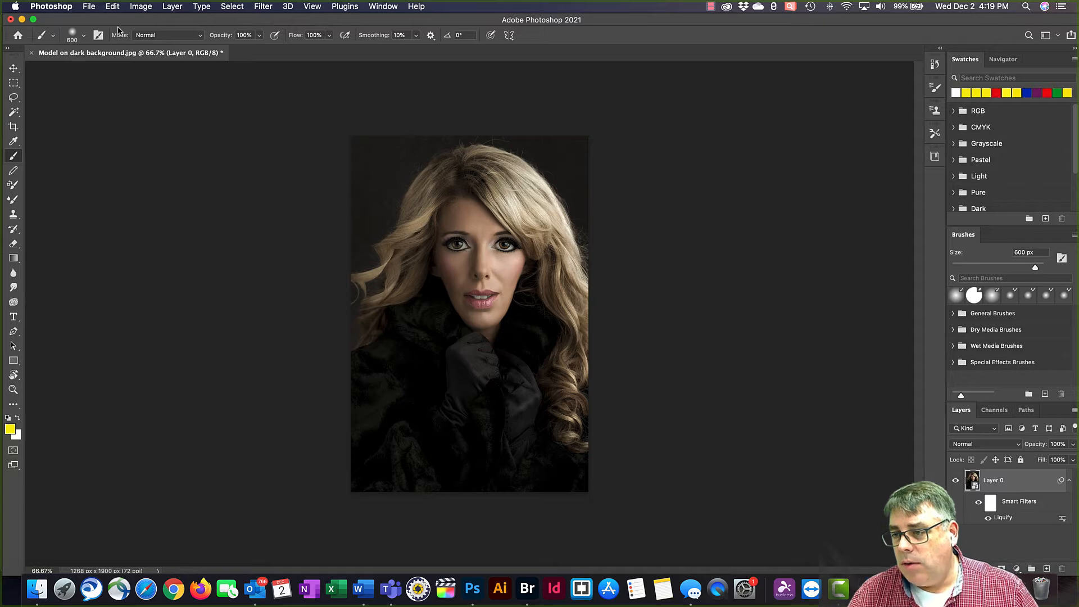
Reopen the Liquify smart filter, set Eye Size and Eye Height to -100 for both eyes, and apply the change.
{"action": "double_click", "coordinate": [1003, 517]}
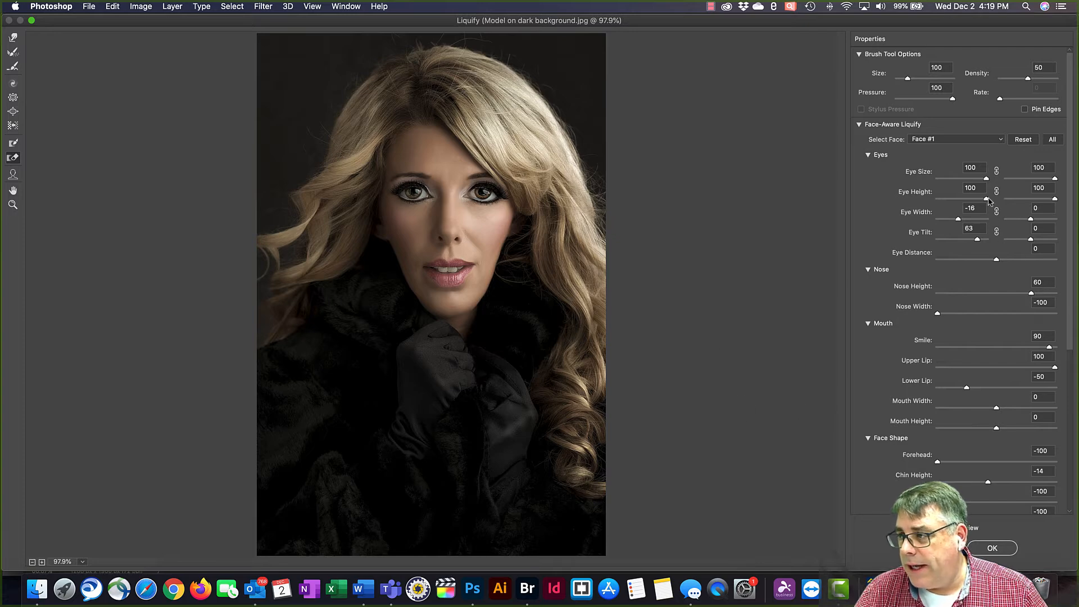
{"action": "left_click_drag", "start_coordinate": [986, 179], "coordinate": [914, 186]}
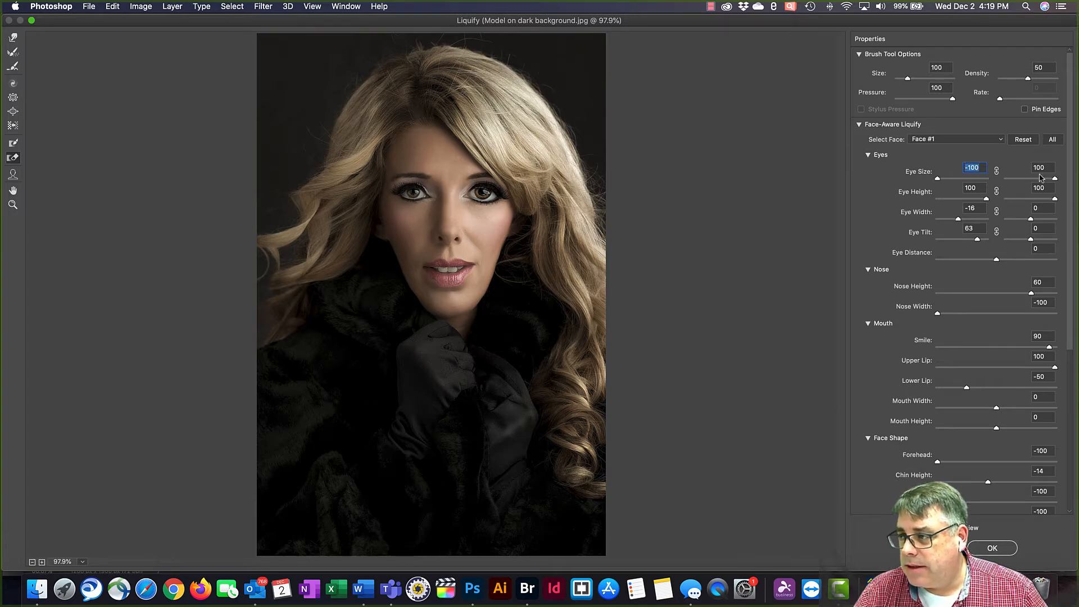
{"action": "left_click_drag", "start_coordinate": [1055, 179], "coordinate": [936, 199]}
{"action": "left_click_drag", "start_coordinate": [1054, 199], "coordinate": [990, 209]}
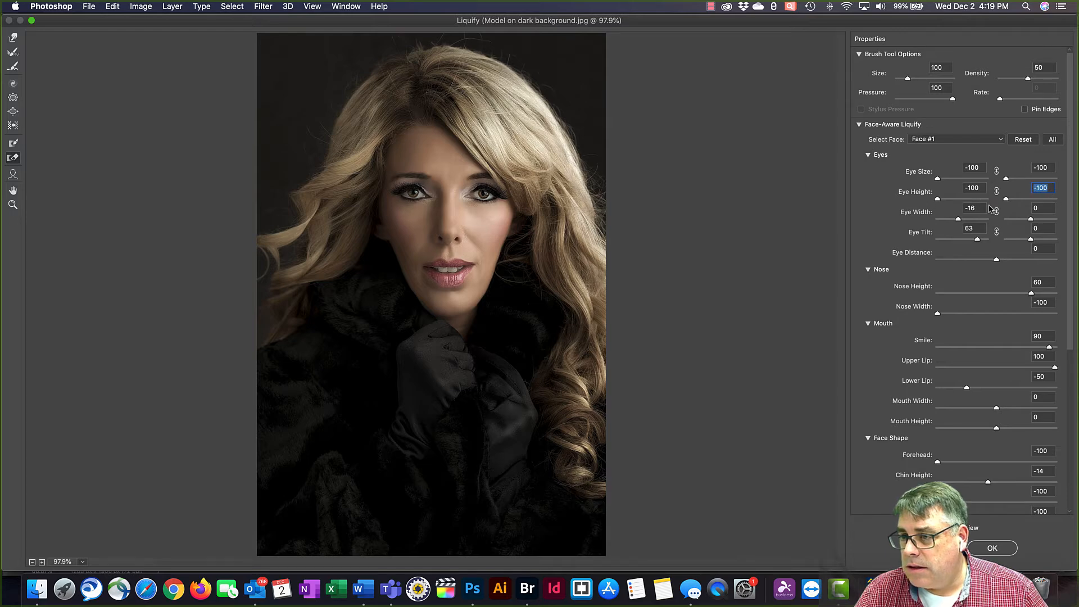
{"action": "left_click", "coordinate": [991, 548]}
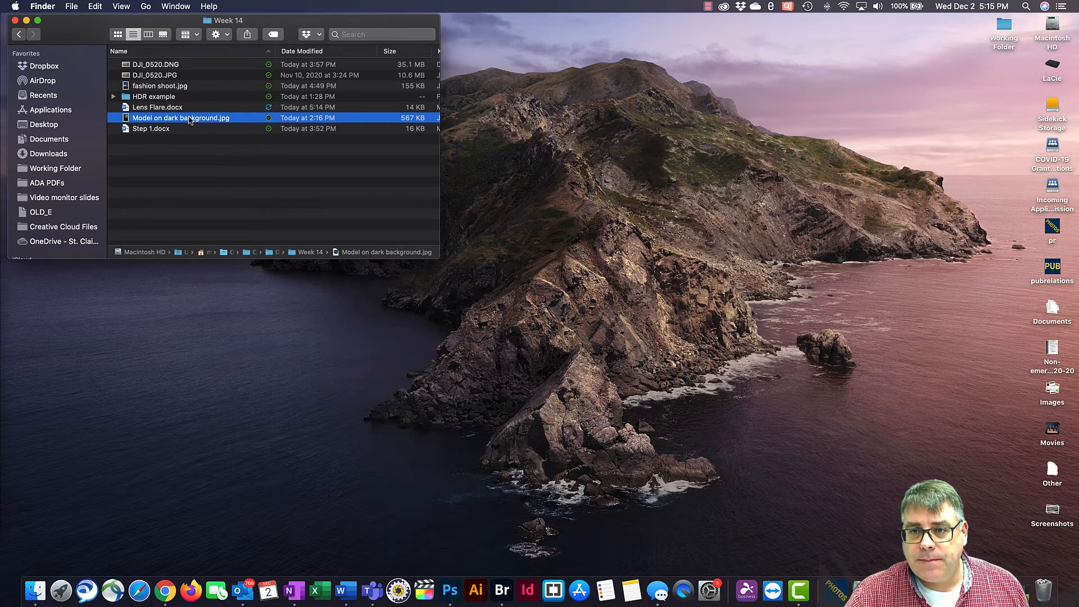
Switch to Adobe Bridge and open fashion shoot.jpg in Adobe Photoshop 2021.
{"action": "left_click", "coordinate": [502, 590]}
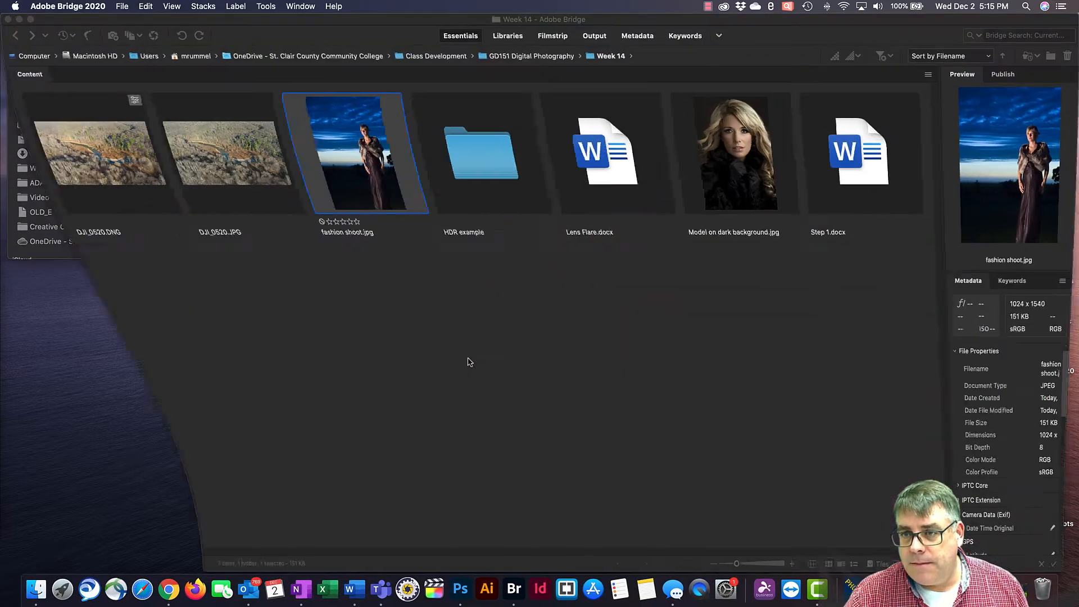
{"action": "left_click", "coordinate": [330, 198]}
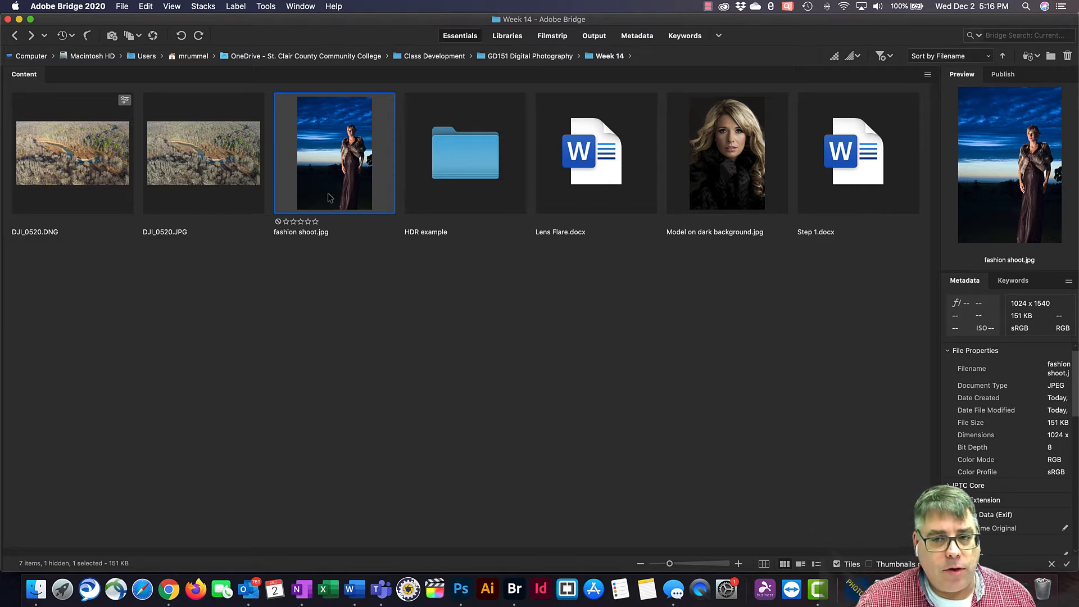
{"action": "right_click", "coordinate": [321, 192]}
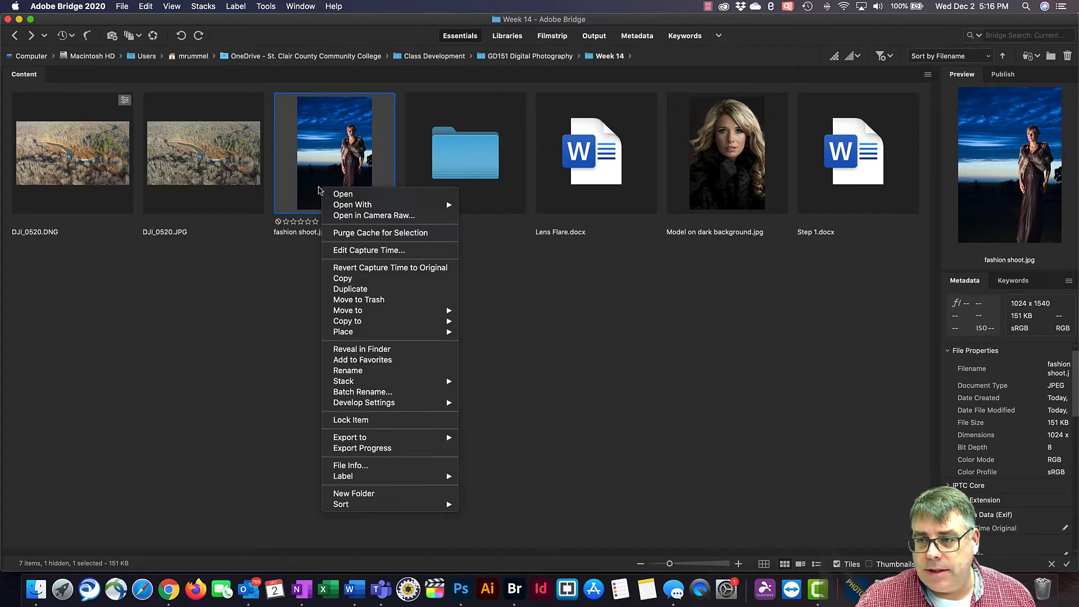
{"action": "mouse_move", "coordinate": [344, 205]}
{"action": "left_click", "coordinate": [511, 237]}
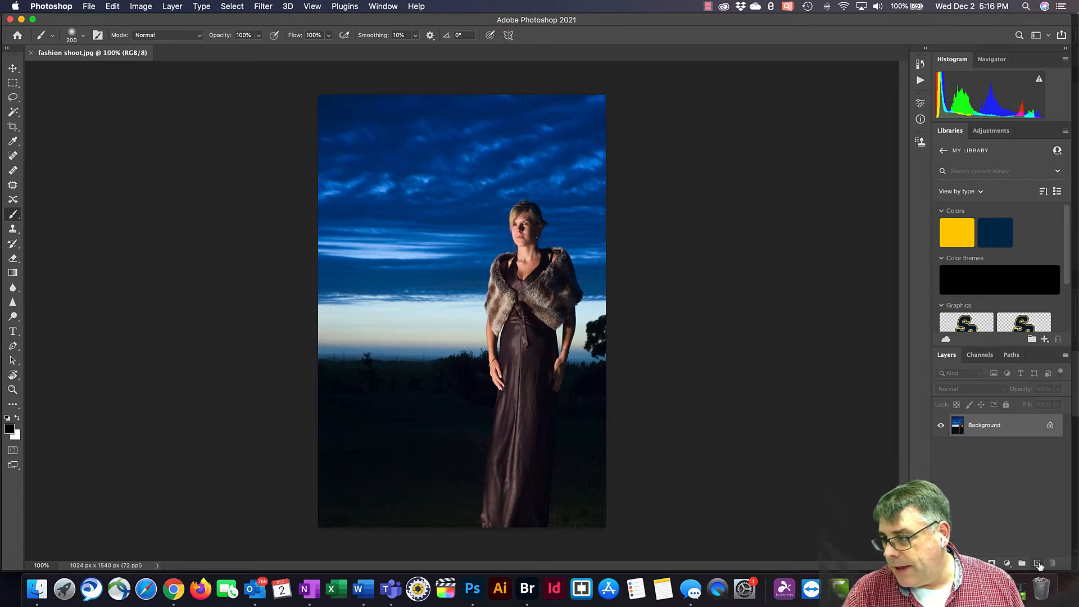
Create a black-filled layer above the Background and convert it to a Smart Object.
{"action": "left_click", "coordinate": [1037, 564]}
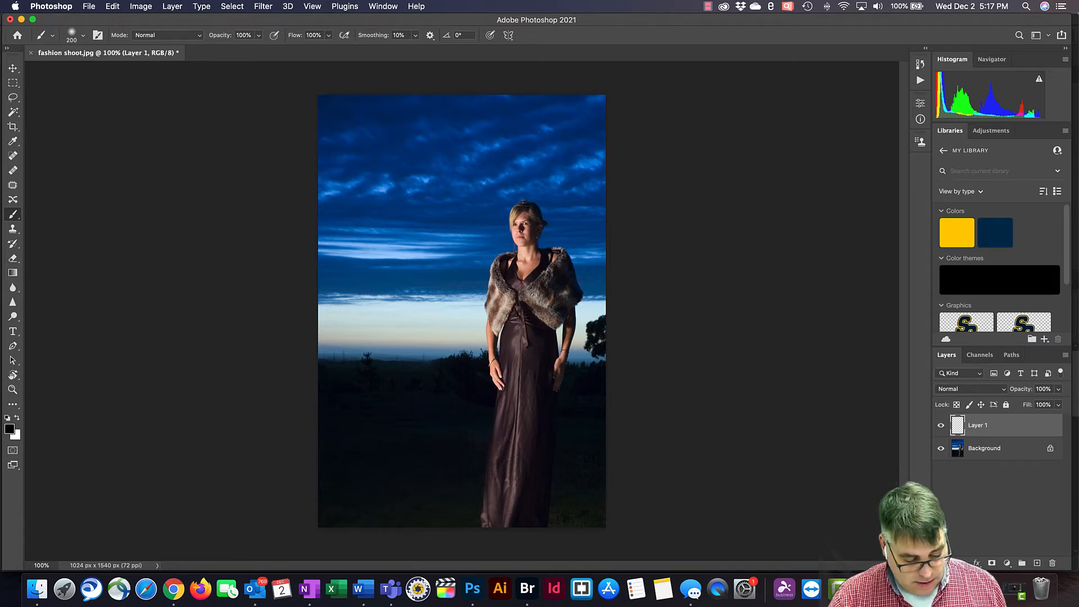
{"action": "key", "text": "alt+BackSpace"}
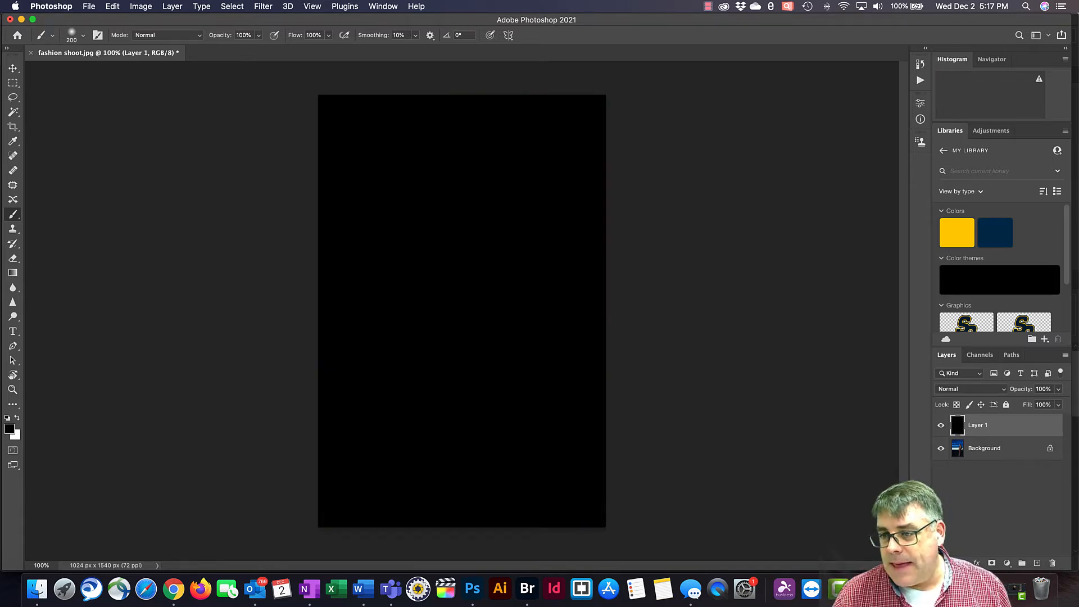
{"action": "right_click", "coordinate": [978, 428]}
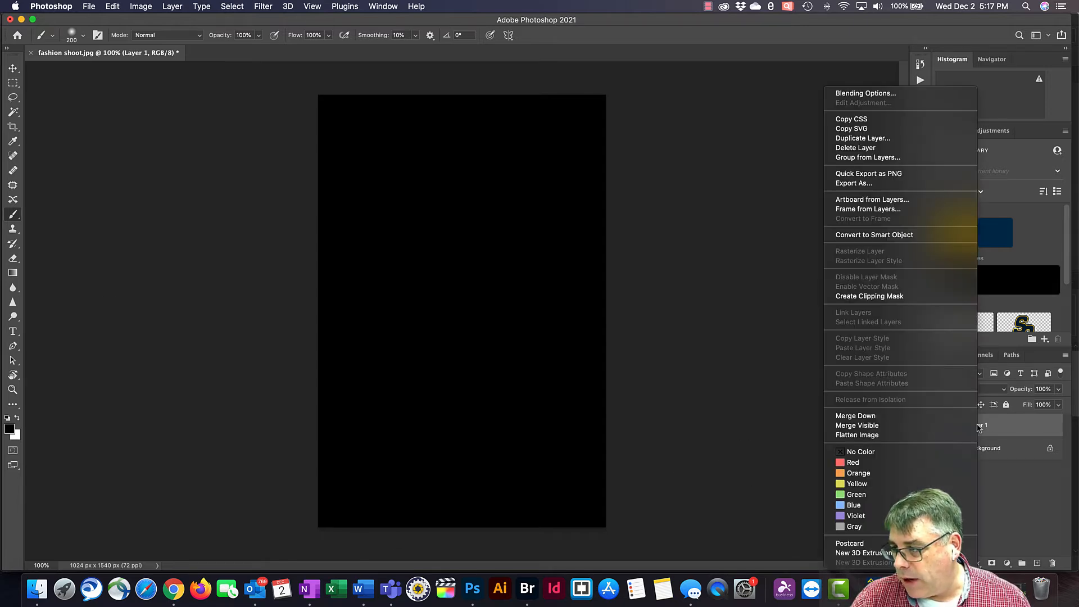
{"action": "left_click", "coordinate": [893, 236]}
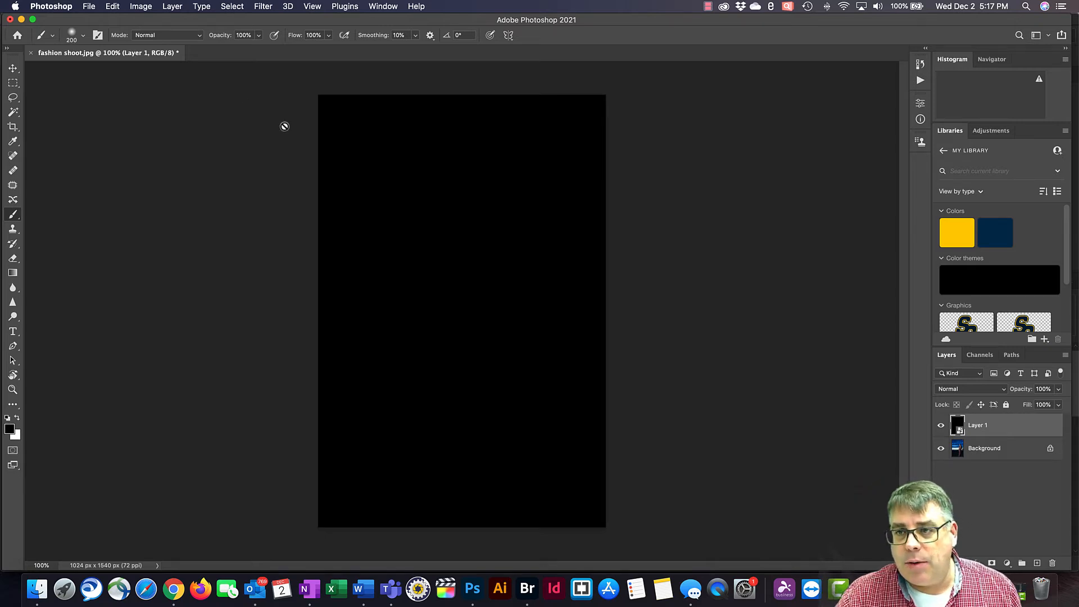
Render a Lens Flare on the black Smart Object with 100% brightness and the 50-300mm Zoom lens type.
{"action": "left_click", "coordinate": [262, 6]}
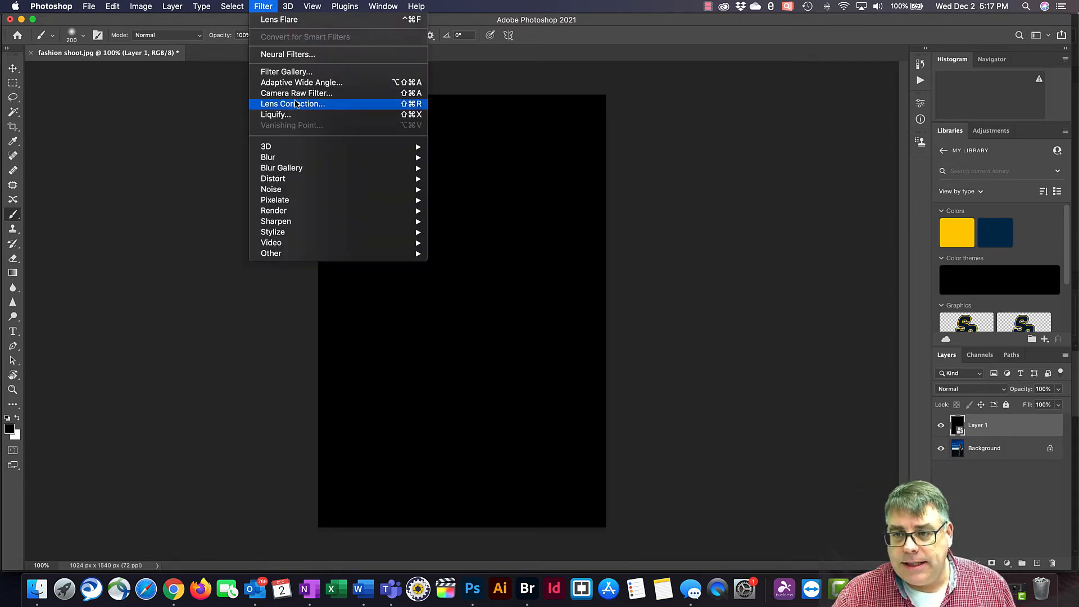
{"action": "mouse_move", "coordinate": [301, 211]}
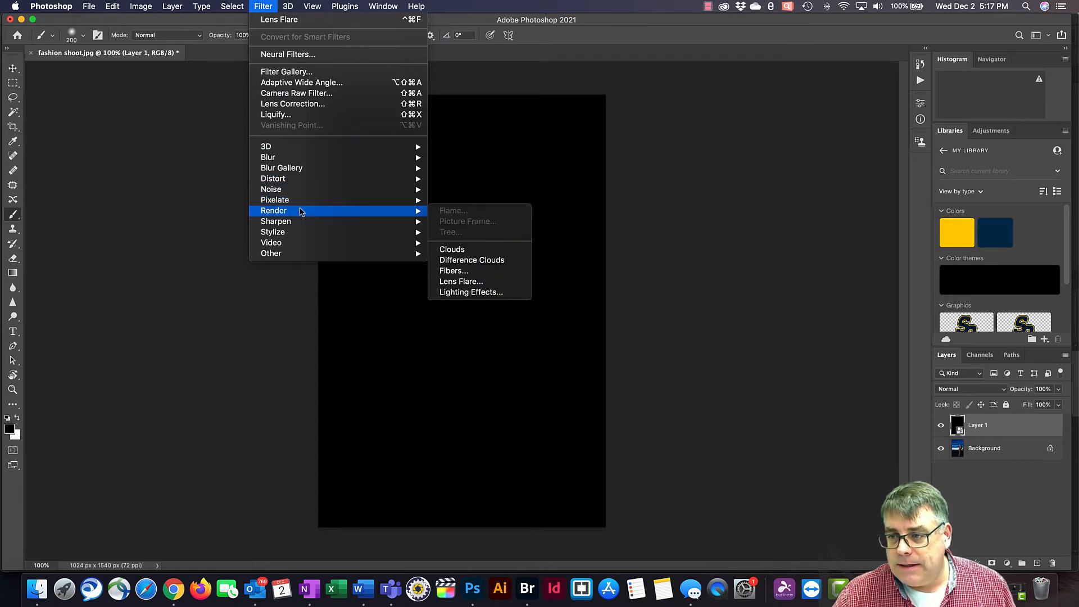
{"action": "left_click", "coordinate": [481, 281]}
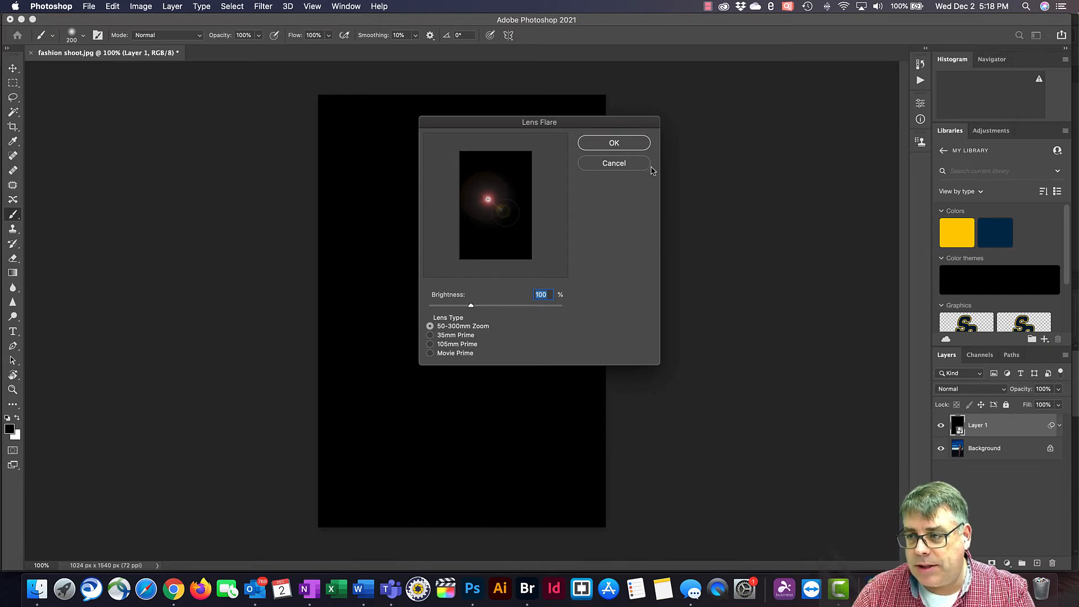
{"action": "left_click", "coordinate": [614, 143]}
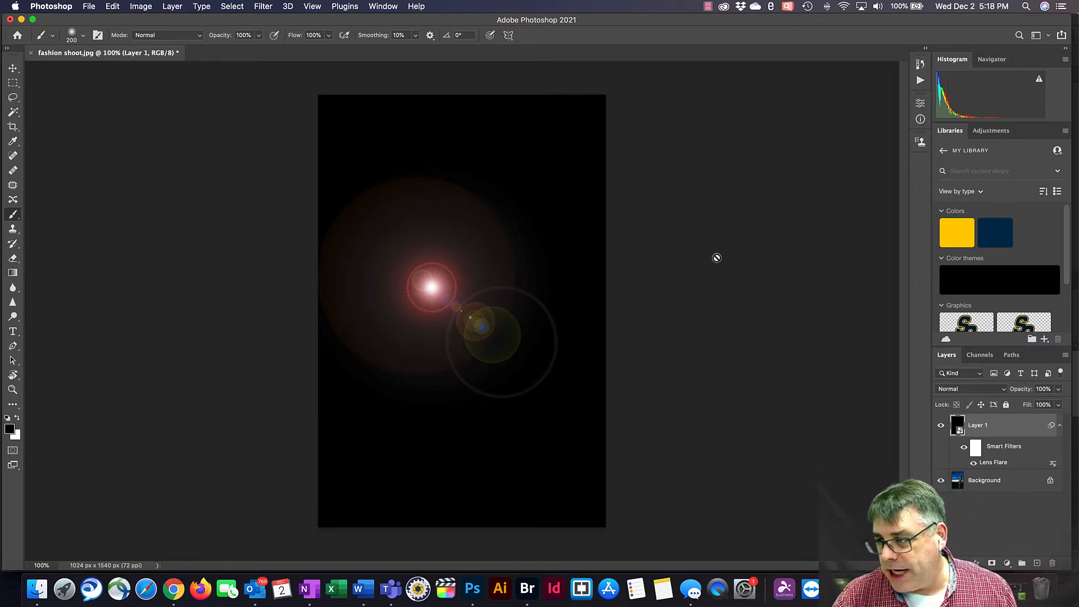
Set the lens flare layer's blend mode to Screen and move the layer so the flare sits further left, near the horizon.
{"action": "left_click", "coordinate": [1003, 390]}
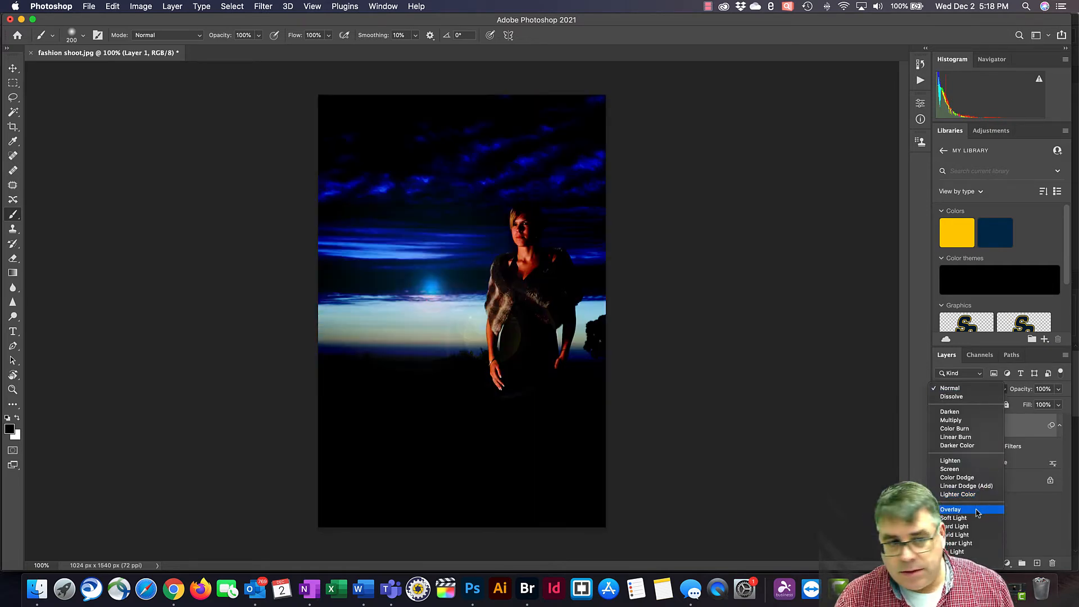
{"action": "scroll", "coordinate": [975, 513], "scroll_direction": "down", "scroll_amount": 1}
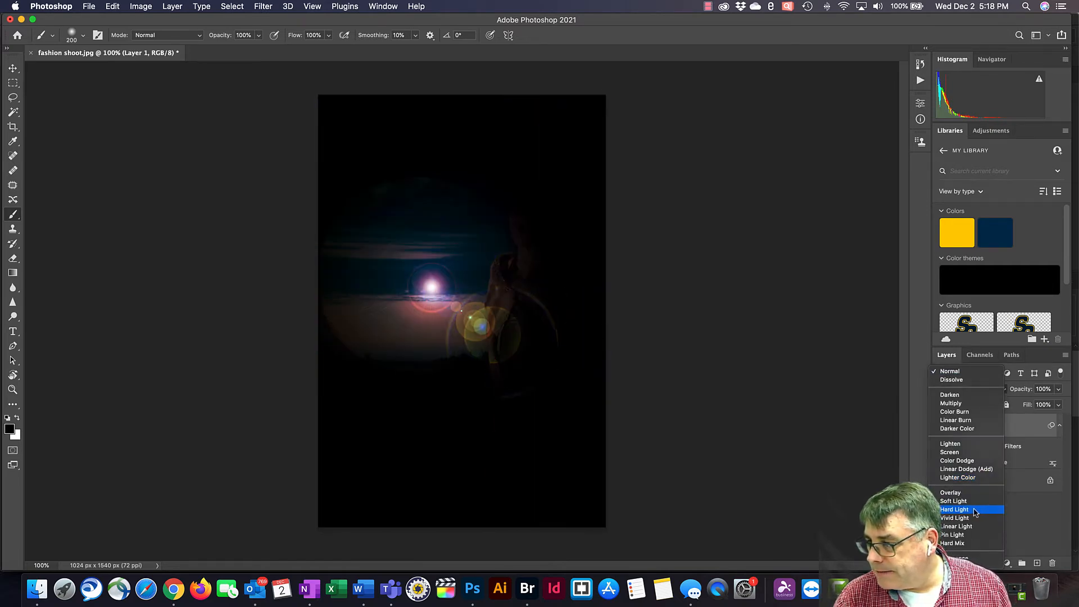
{"action": "left_click", "coordinate": [973, 452]}
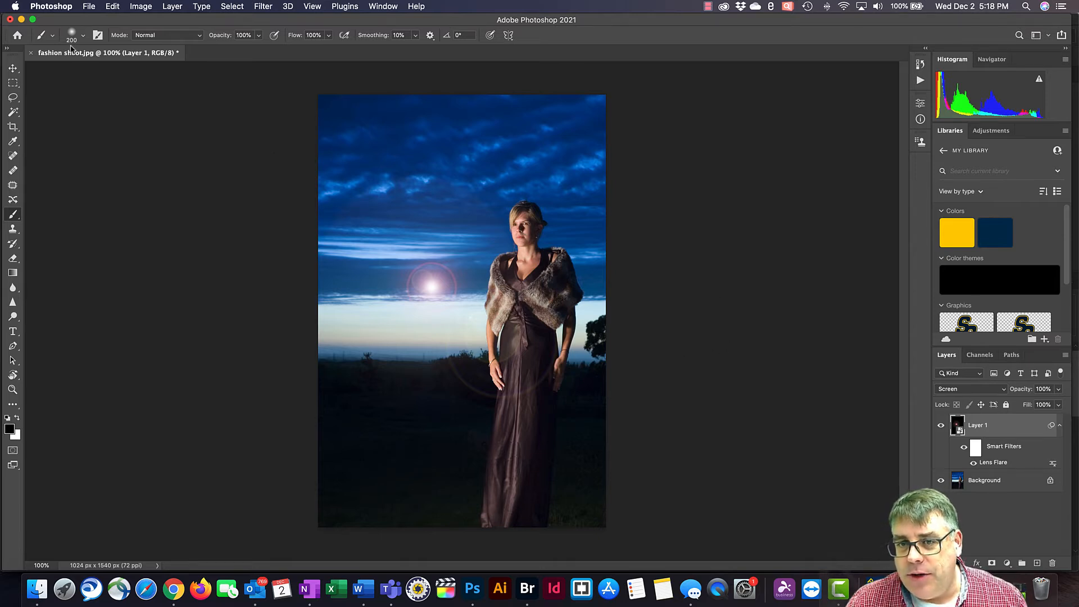
{"action": "left_click", "coordinate": [12, 68]}
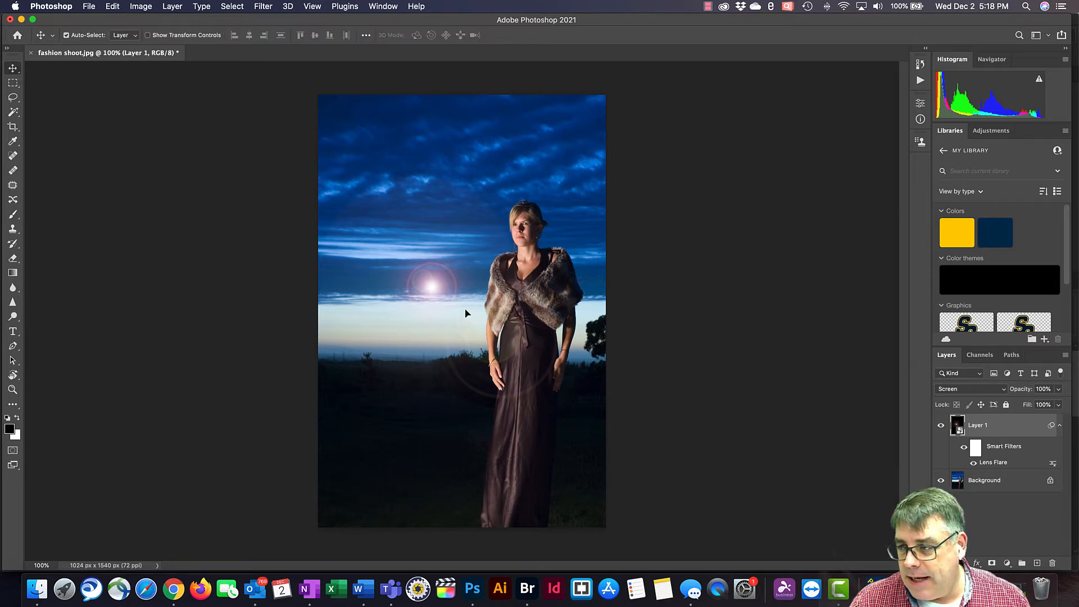
{"action": "left_click_drag", "start_coordinate": [465, 313], "coordinate": [412, 310]}
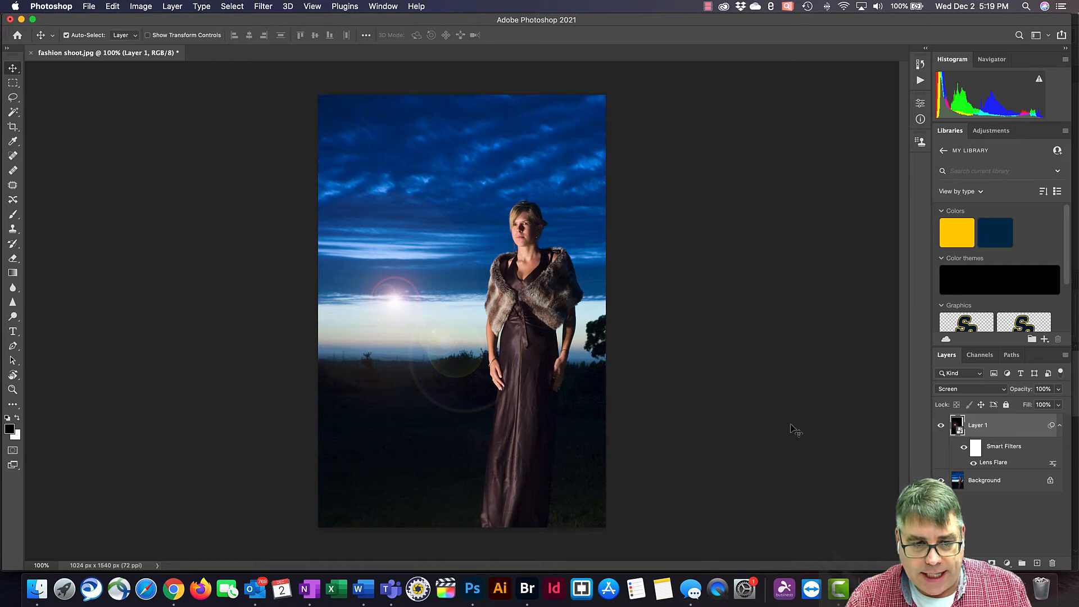
Reopen the Lens Flare smart filter, shift the flare centre slightly down and left, and apply the change.
{"action": "double_click", "coordinate": [1000, 462]}
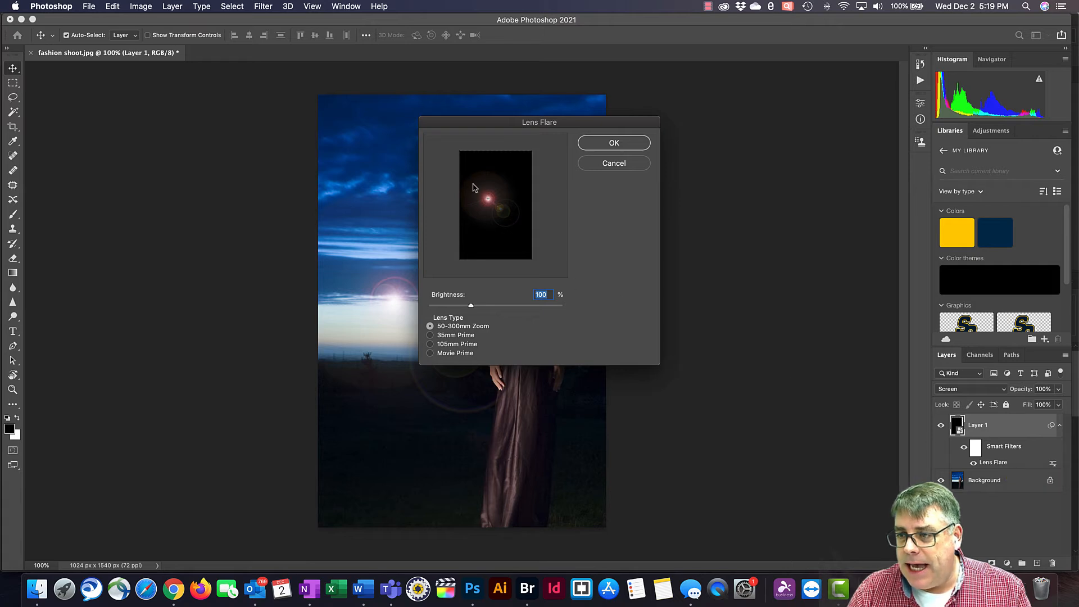
{"action": "left_click_drag", "start_coordinate": [488, 200], "coordinate": [485, 208]}
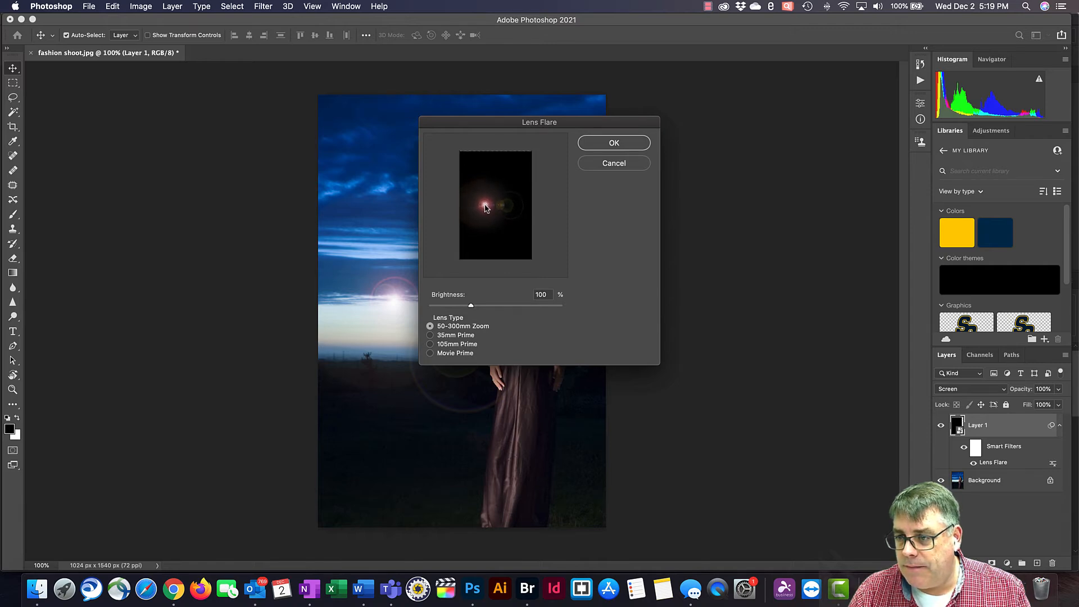
{"action": "left_click", "coordinate": [612, 145]}
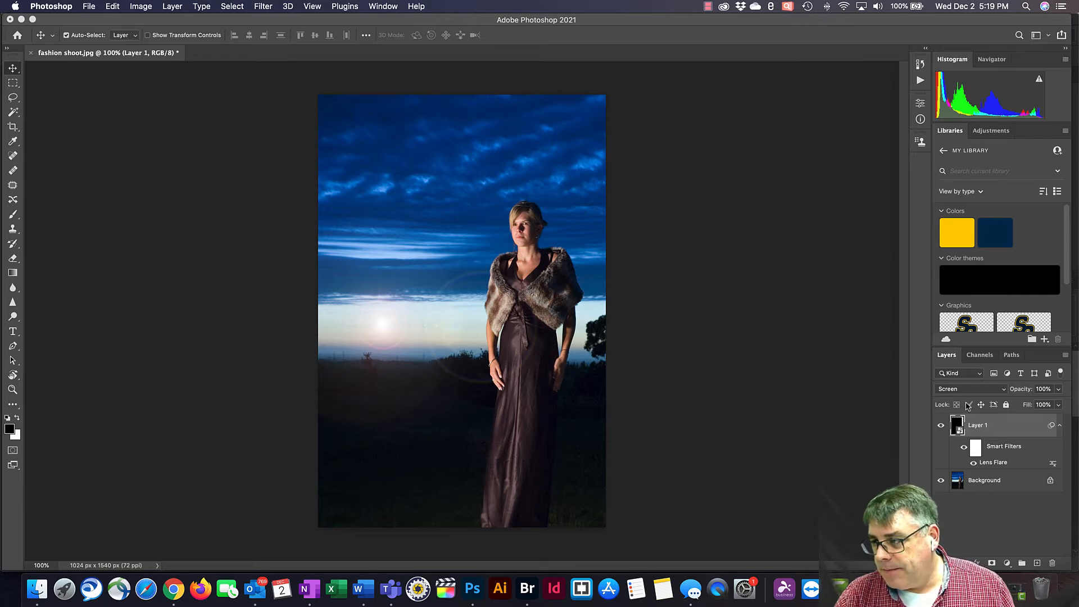
Set the flare layer's blend mode to Normal and add a layer mask to it.
{"action": "left_click", "coordinate": [977, 389]}
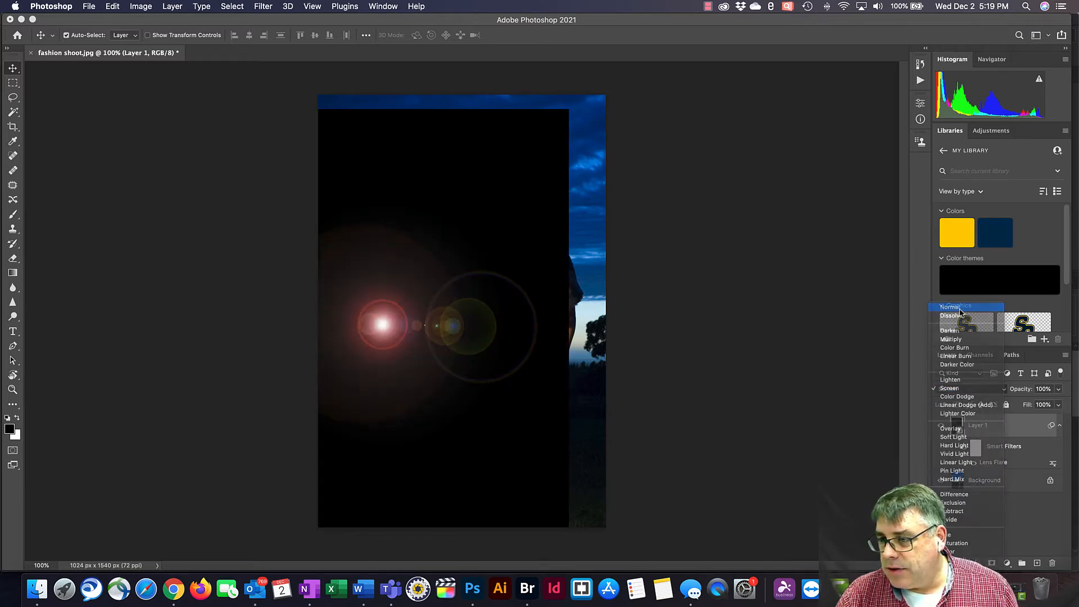
{"action": "left_click", "coordinate": [950, 306]}
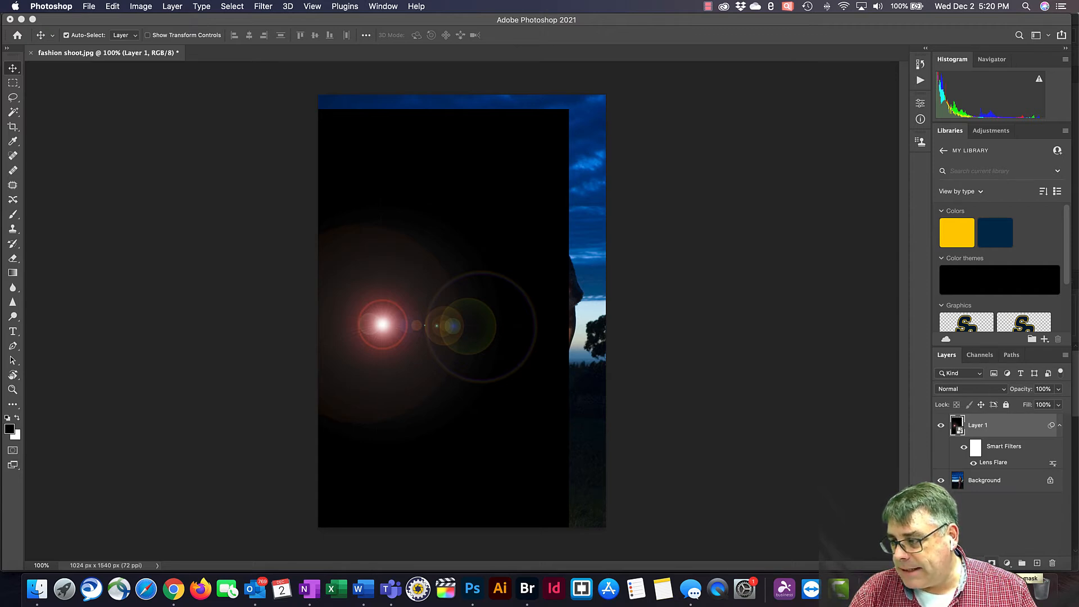
{"action": "left_click", "coordinate": [991, 562]}
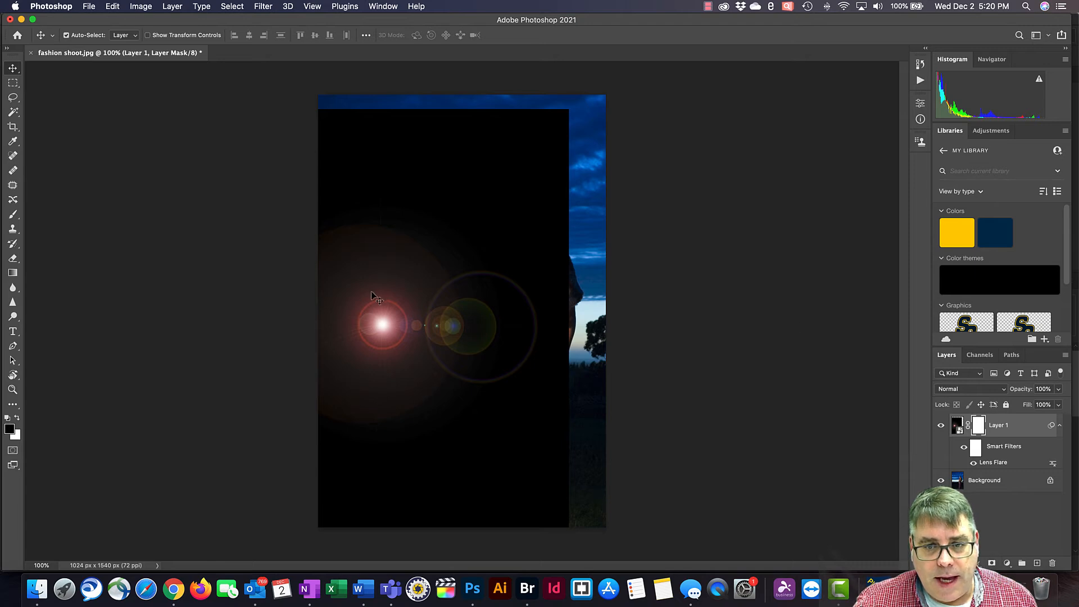
Paint black on the layer mask with the soft 200 px Brush along the flare layer's top and right edges.
{"action": "left_click", "coordinate": [14, 215]}
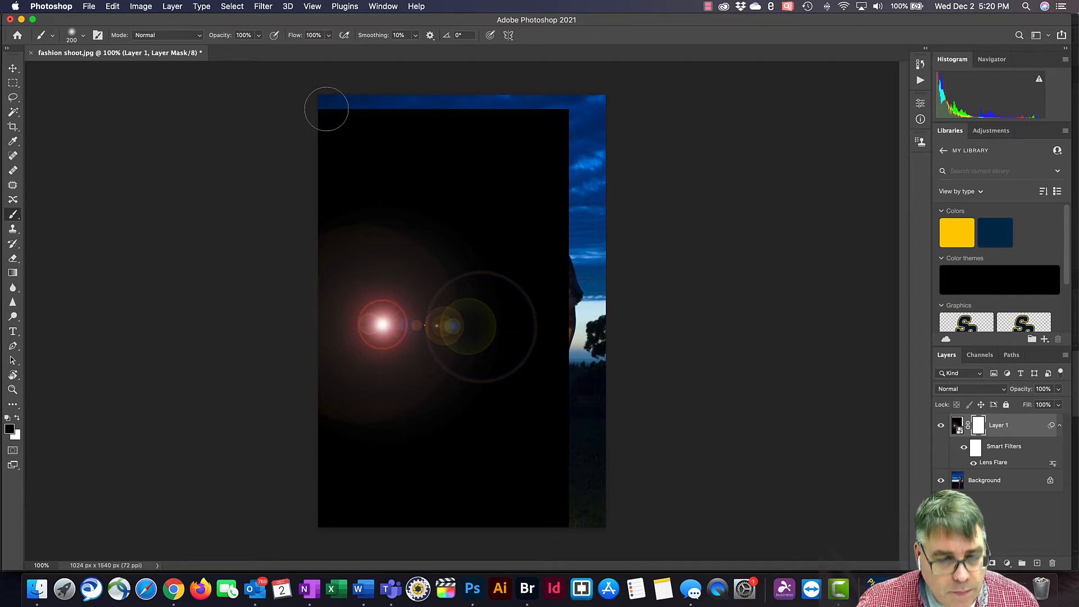
{"action": "key", "text": "x"}
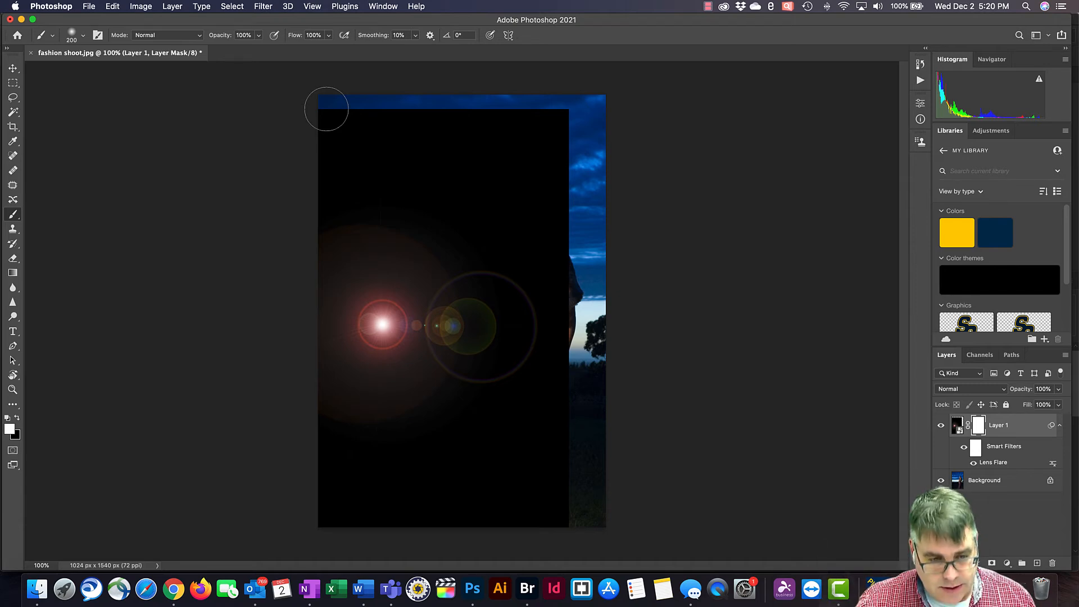
{"action": "key", "text": "x"}
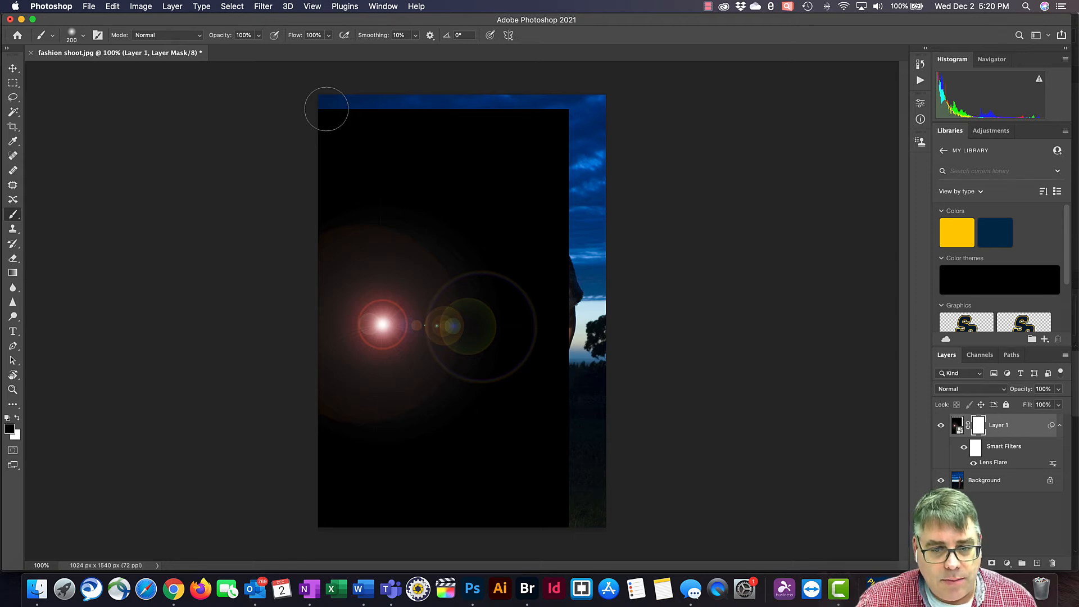
{"action": "key", "text": "x"}
{"action": "key", "text": "x"}
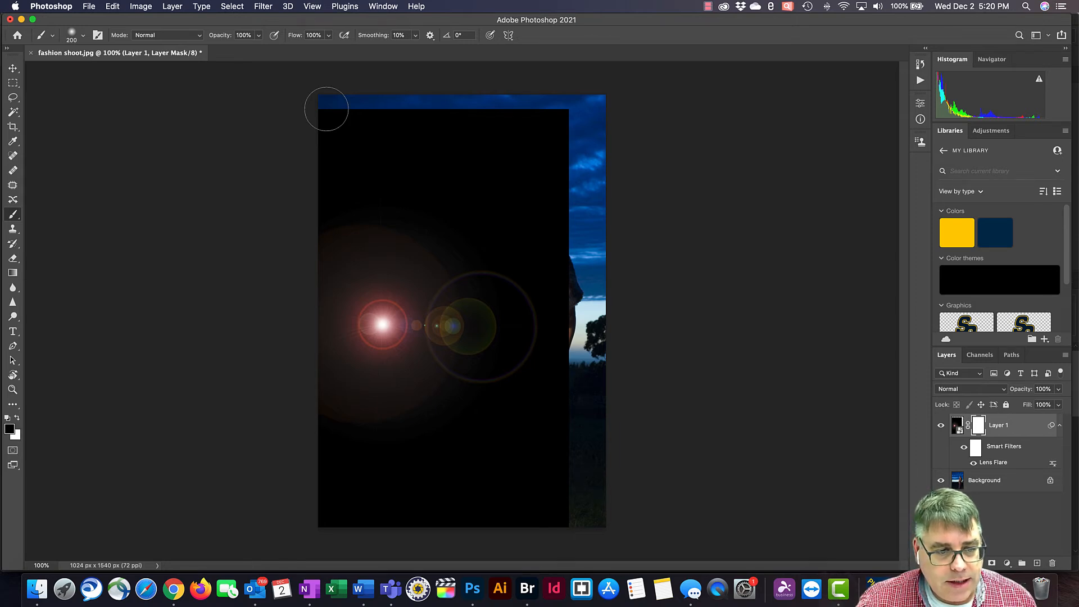
{"action": "key", "text": "x"}
{"action": "key", "text": "x"}
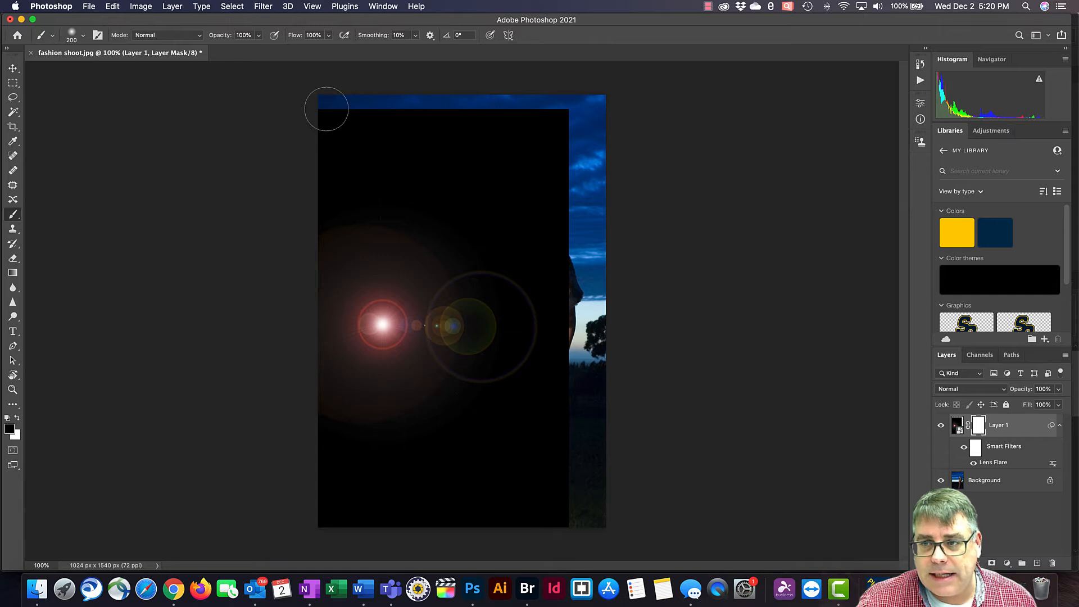
{"action": "mouse_move", "coordinate": [326, 109]}
{"action": "left_mouse_down"}
{"action": "mouse_move", "coordinate": [576, 108]}
{"action": "mouse_move", "coordinate": [563, 535]}
{"action": "left_mouse_up"}
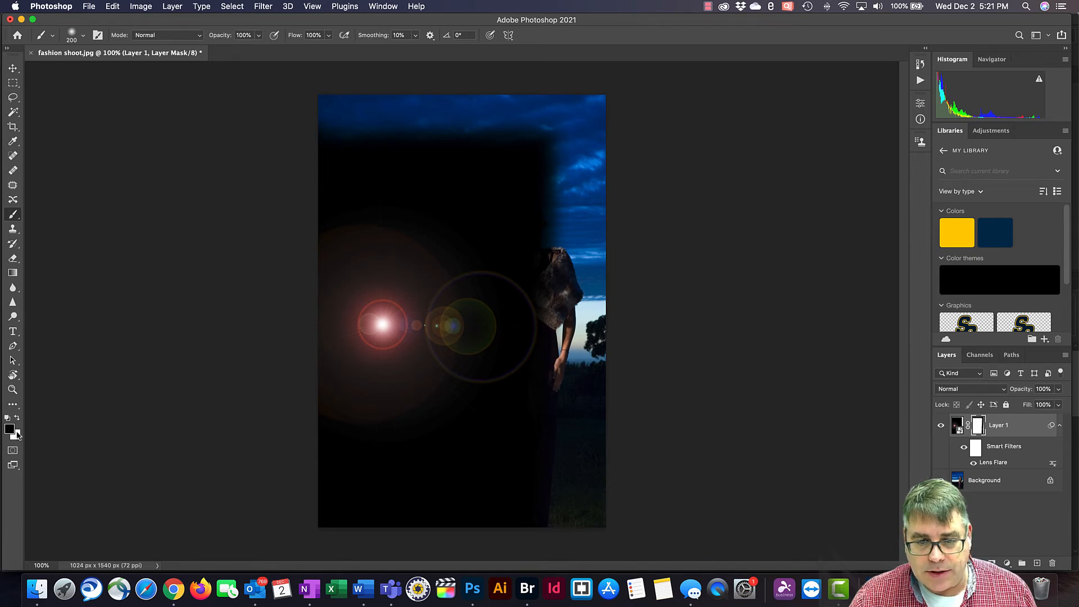
Return the masked flare layer's blend mode to Screen, keeping black as the foreground color.
{"action": "key", "text": "x"}
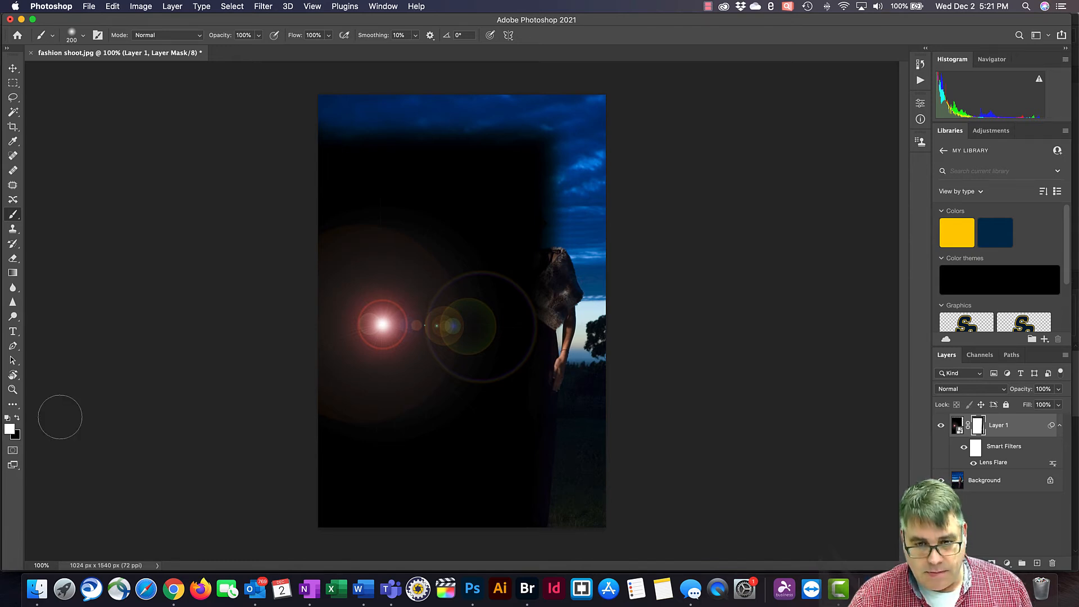
{"action": "key", "text": "x"}
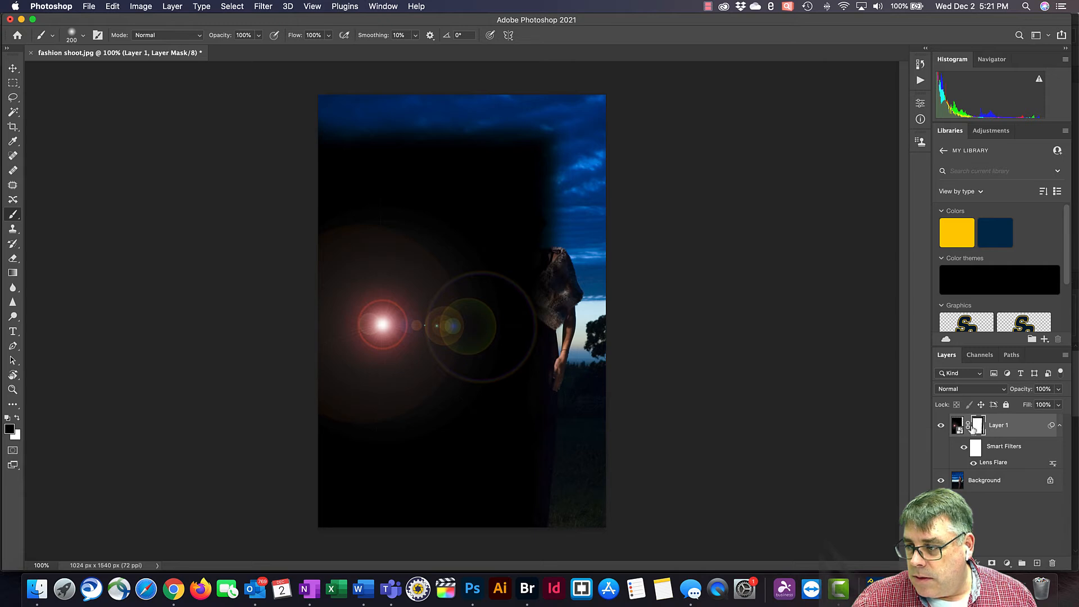
{"action": "left_click", "coordinate": [967, 392]}
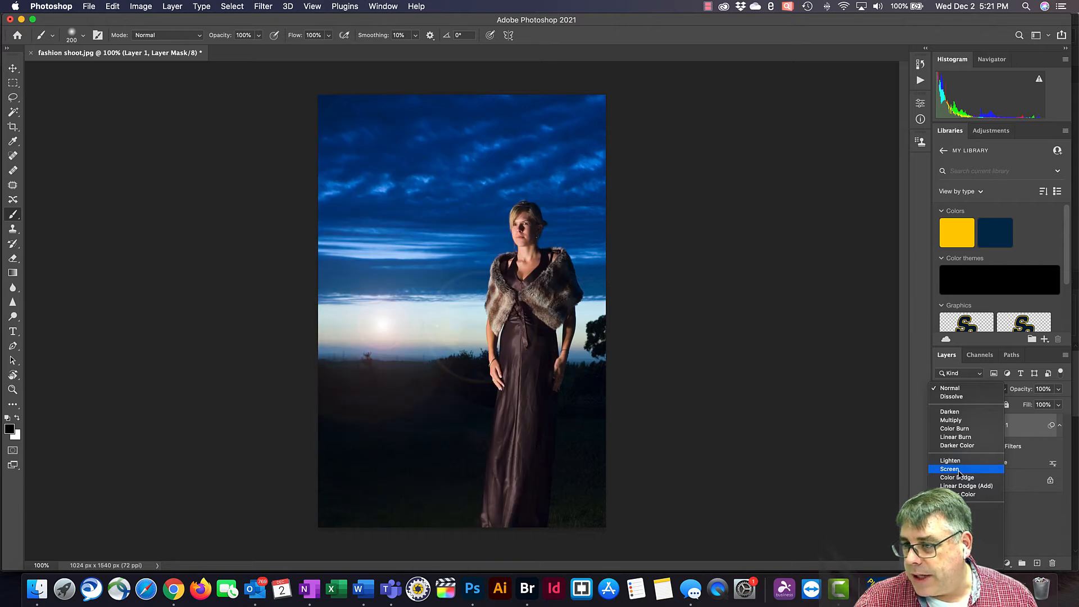
{"action": "left_click", "coordinate": [950, 469]}
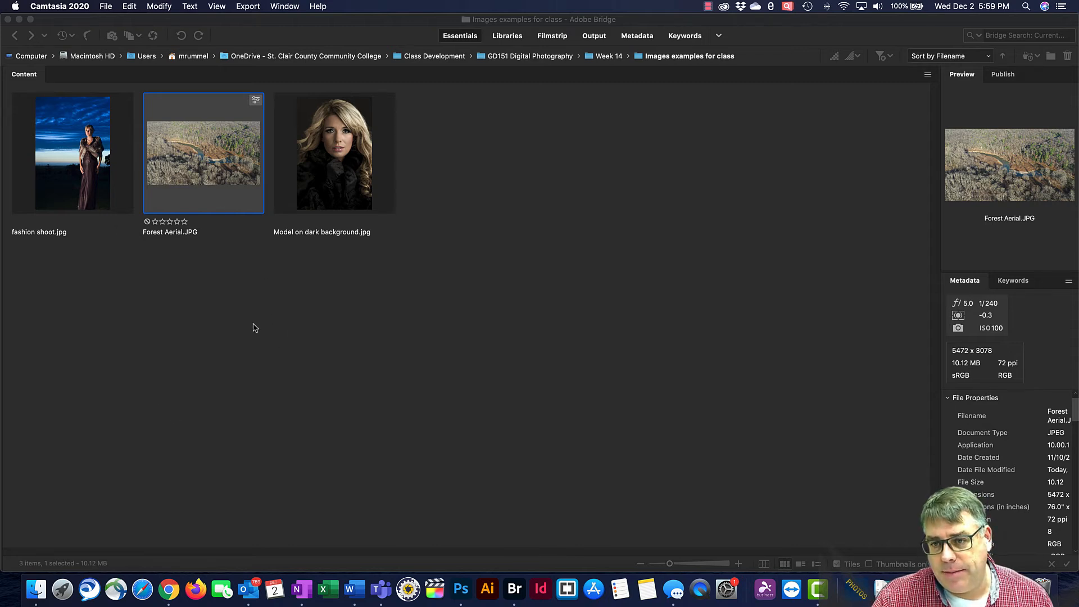
Switch to Adobe Bridge and open Forest Aerial.JPG in Camera Raw.
{"action": "left_click", "coordinate": [196, 170]}
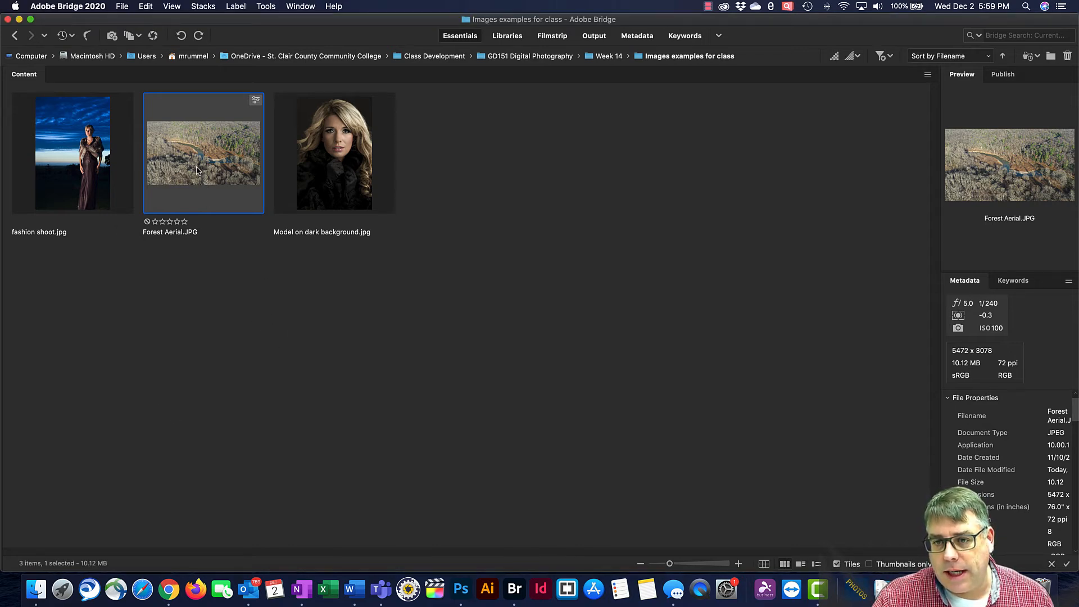
{"action": "right_click", "coordinate": [196, 171]}
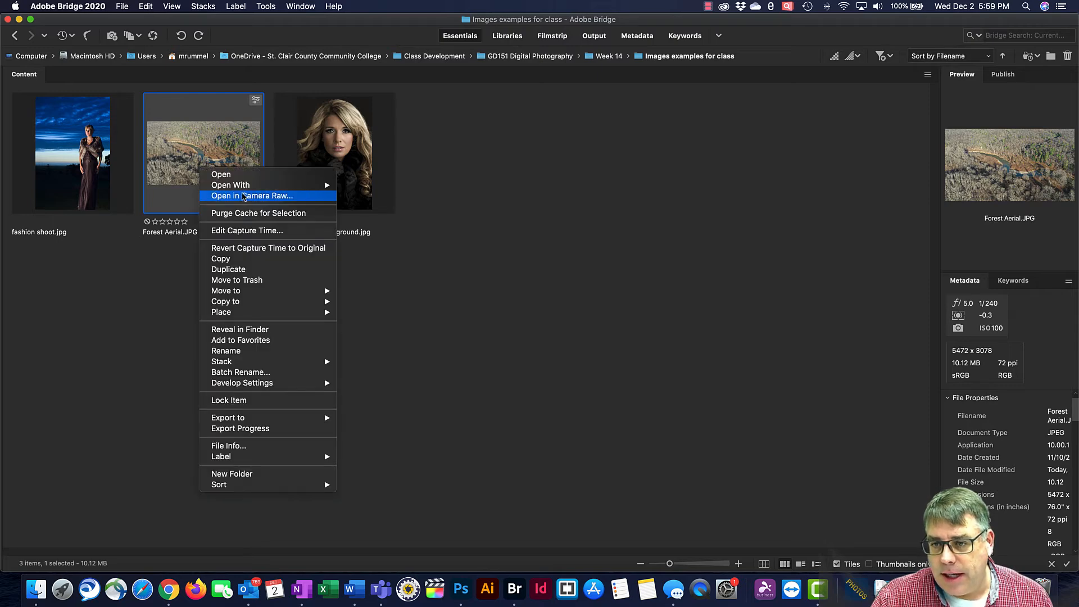
{"action": "left_click", "coordinate": [242, 194]}
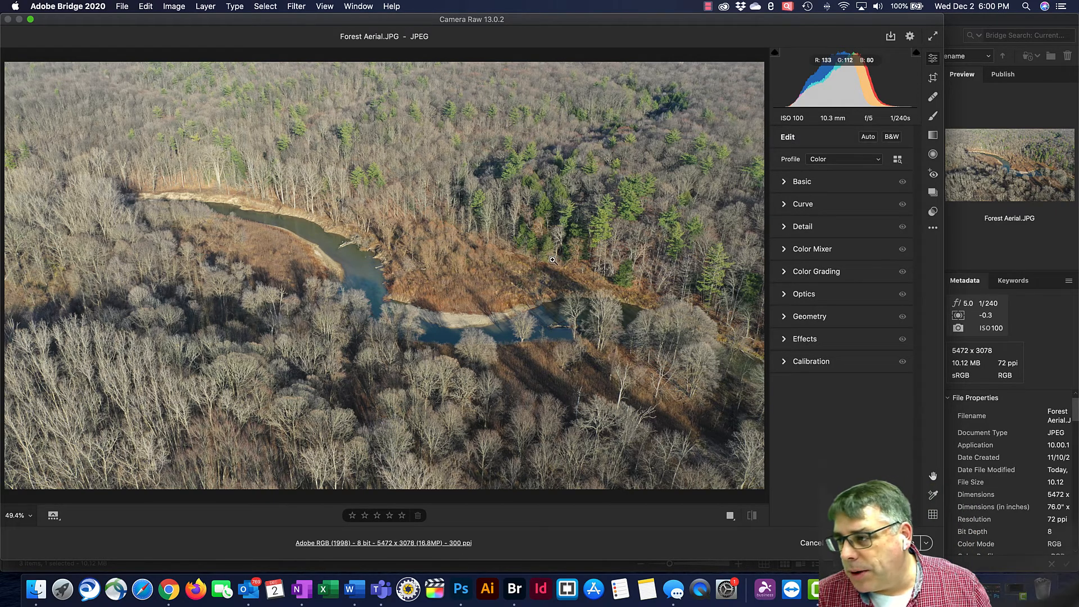
In the Basic adjustments, set Contrast to +100, Highlights to -100 and Shadows to +100.
{"action": "left_click", "coordinate": [785, 181]}
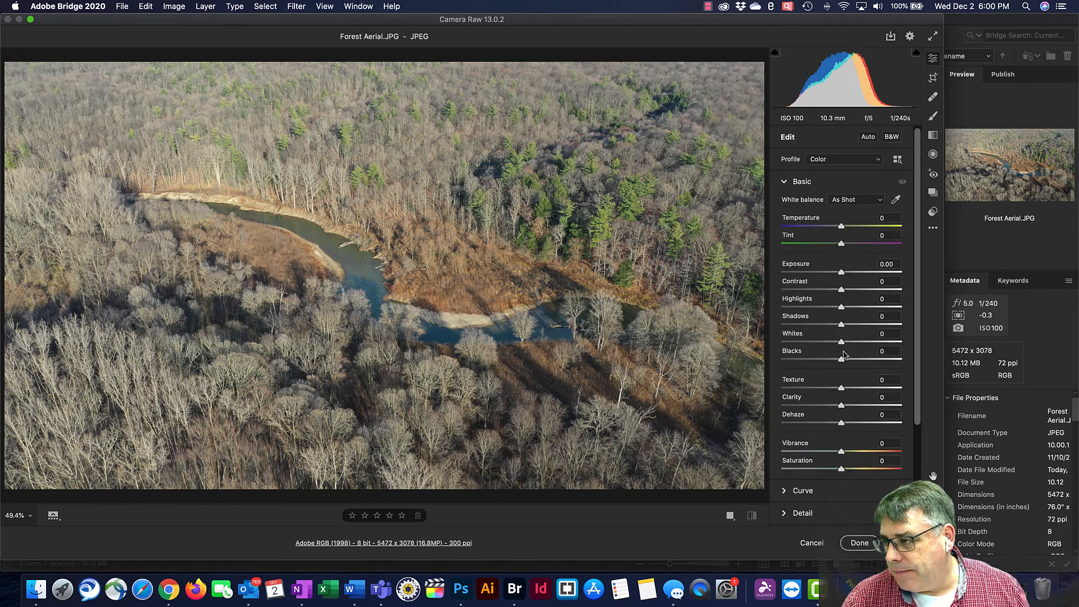
{"action": "left_click_drag", "start_coordinate": [841, 289], "coordinate": [930, 292]}
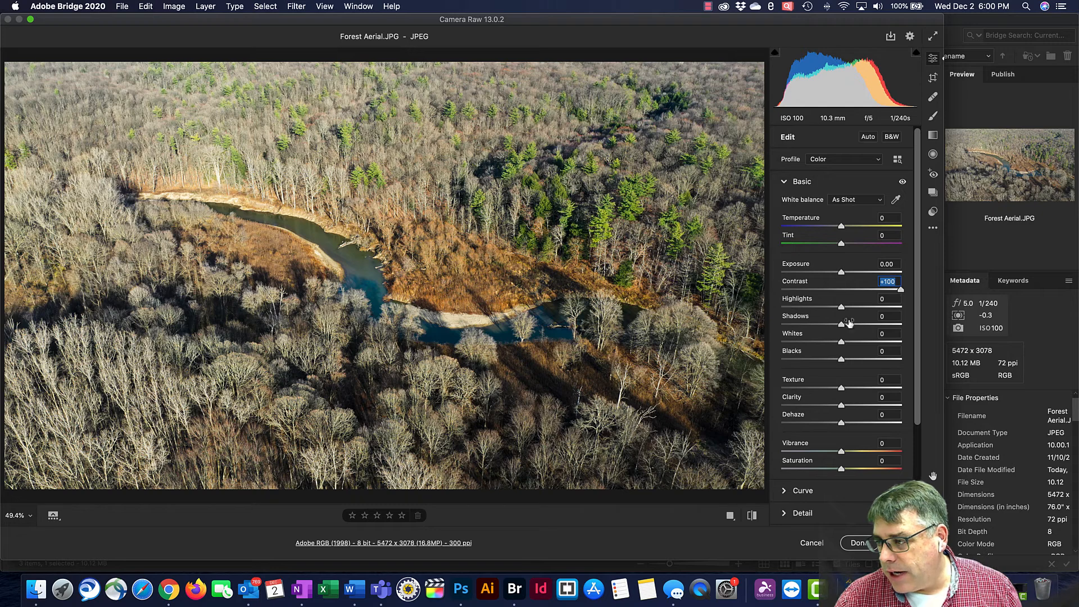
{"action": "left_click_drag", "start_coordinate": [841, 307], "coordinate": [749, 312]}
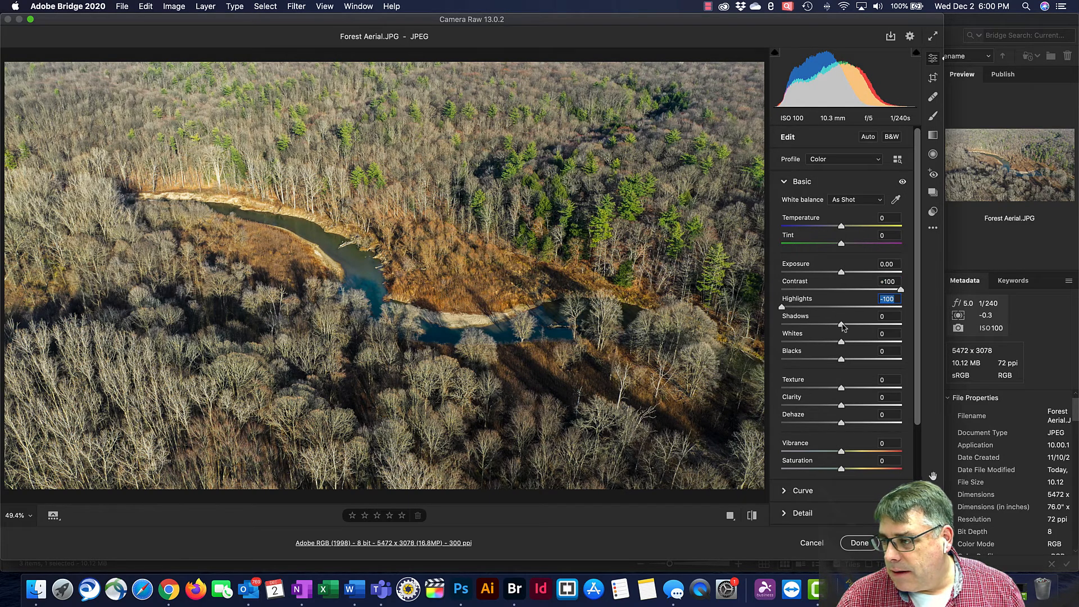
{"action": "left_click_drag", "start_coordinate": [842, 327], "coordinate": [908, 329]}
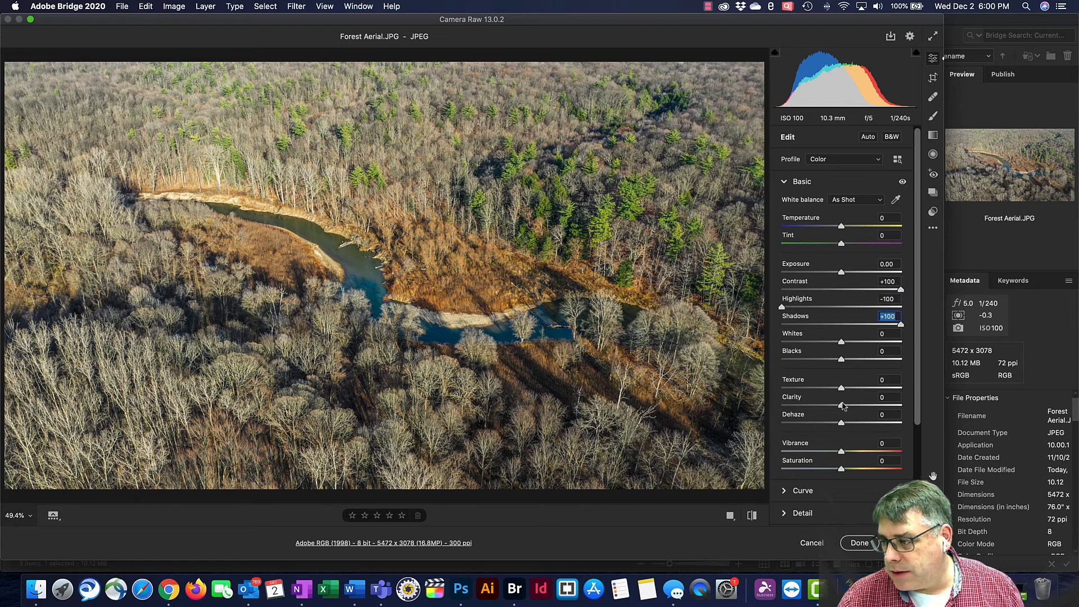
Set the forest photo's Clarity to +100 and its Texture to -30.
{"action": "left_click_drag", "start_coordinate": [842, 406], "coordinate": [909, 409]}
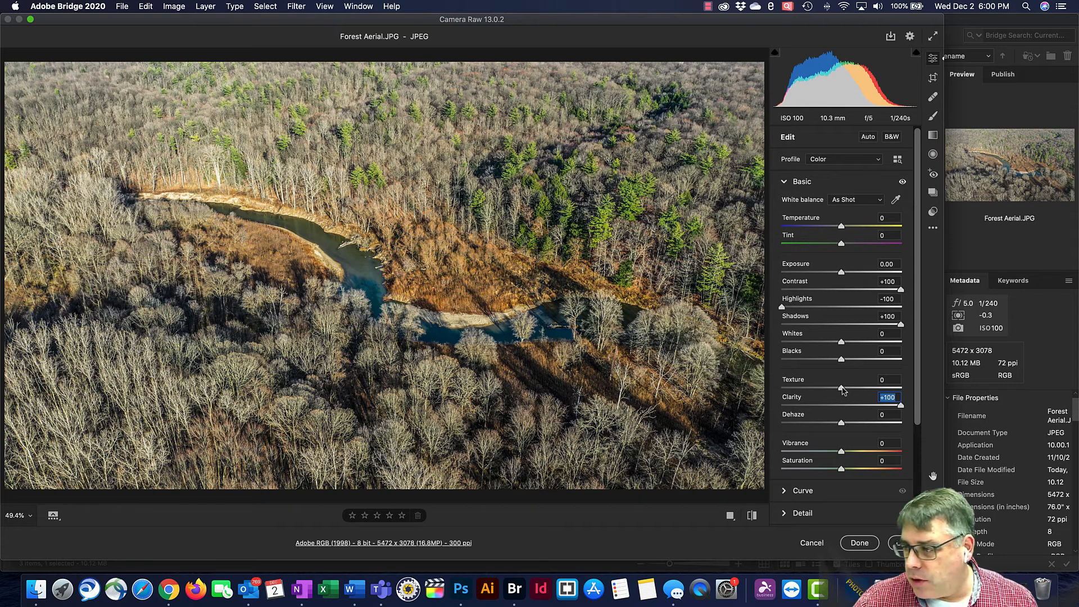
{"action": "left_click_drag", "start_coordinate": [841, 388], "coordinate": [901, 389]}
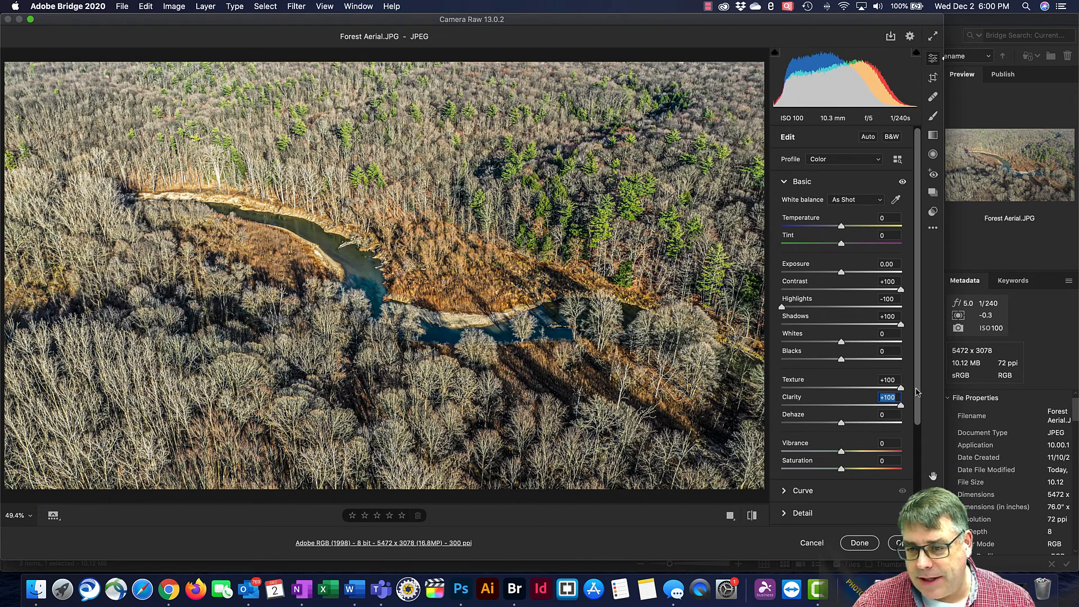
{"action": "left_click_drag", "start_coordinate": [901, 388], "coordinate": [783, 388]}
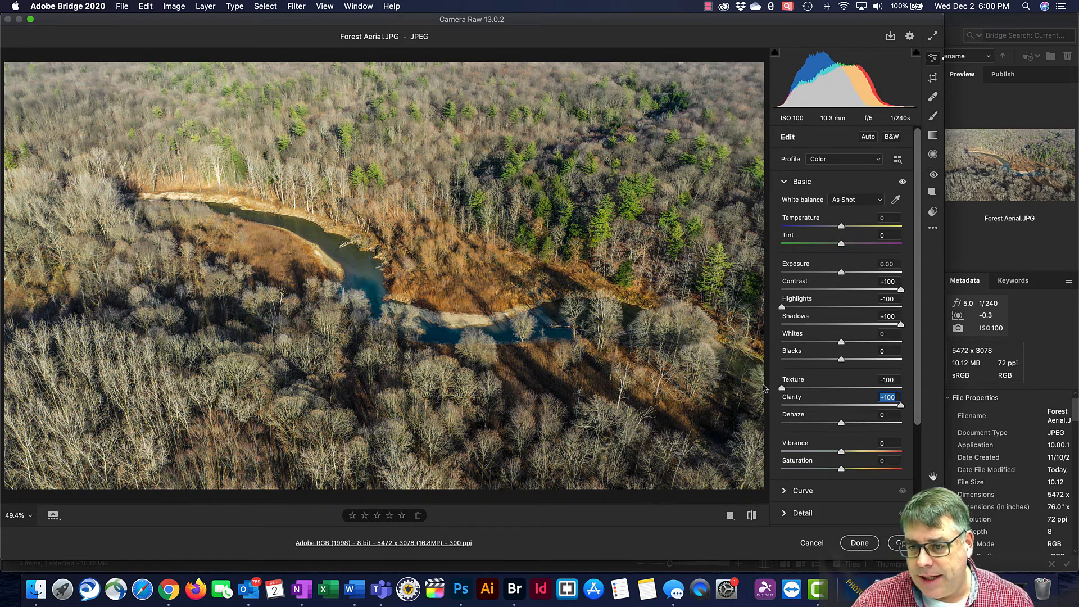
{"action": "left_click_drag", "start_coordinate": [782, 387], "coordinate": [824, 389]}
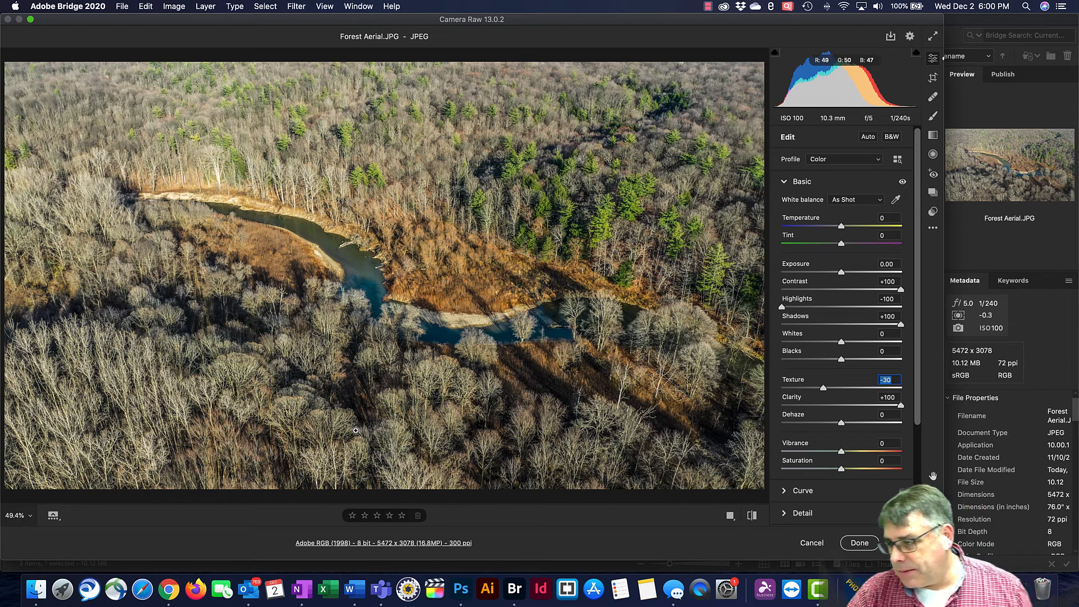
Set the forest photo's Vibrance to +20 and its Saturation to +20.
{"action": "left_click", "coordinate": [890, 443]}
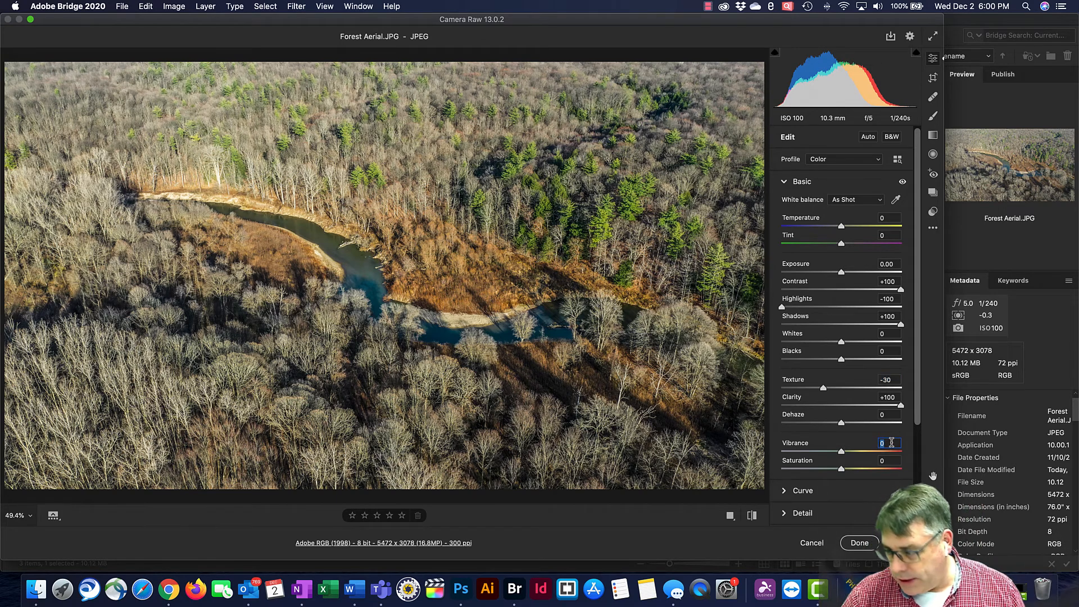
{"action": "type", "text": "20"}
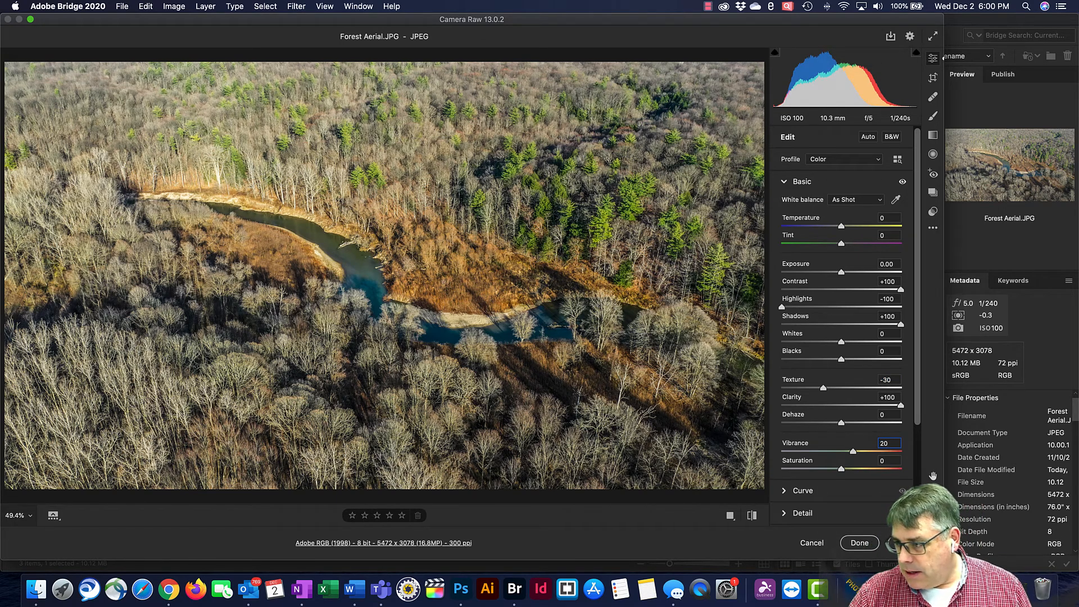
{"action": "key", "text": "Tab"}
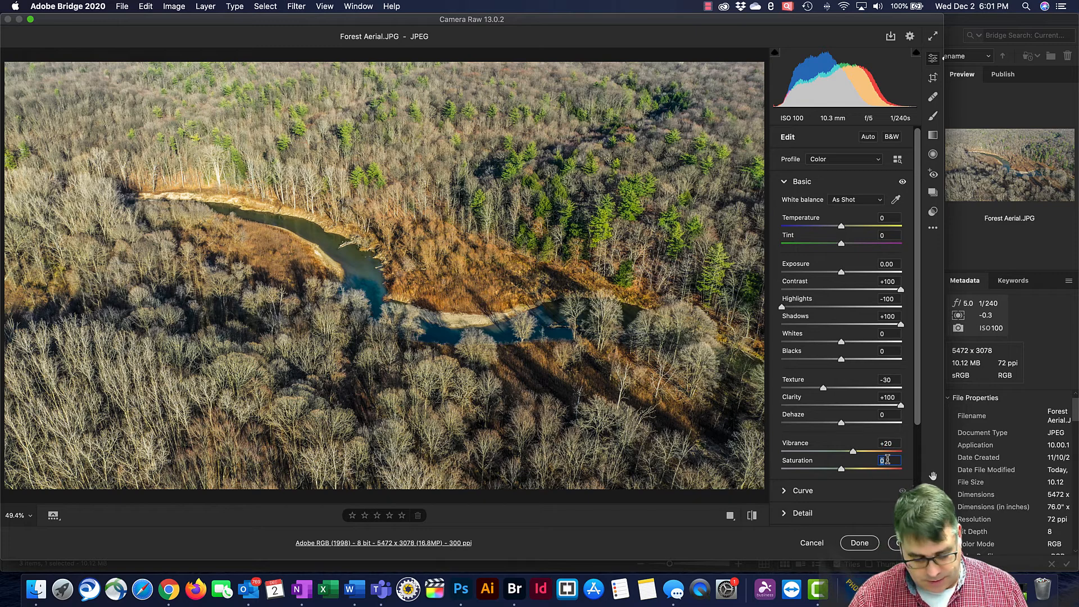
{"action": "type", "text": "20"}
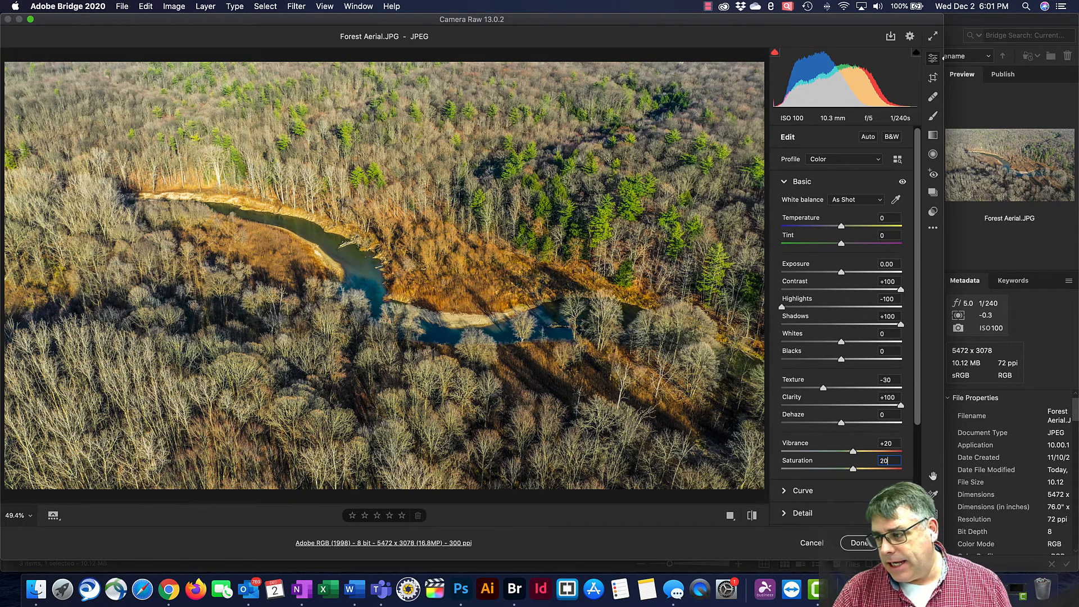
Set the Vignetting effect to -15 with the Highlight Priority style, and open the forest photo in Photoshop.
{"action": "scroll", "coordinate": [855, 315], "scroll_direction": "down", "scroll_amount": 5}
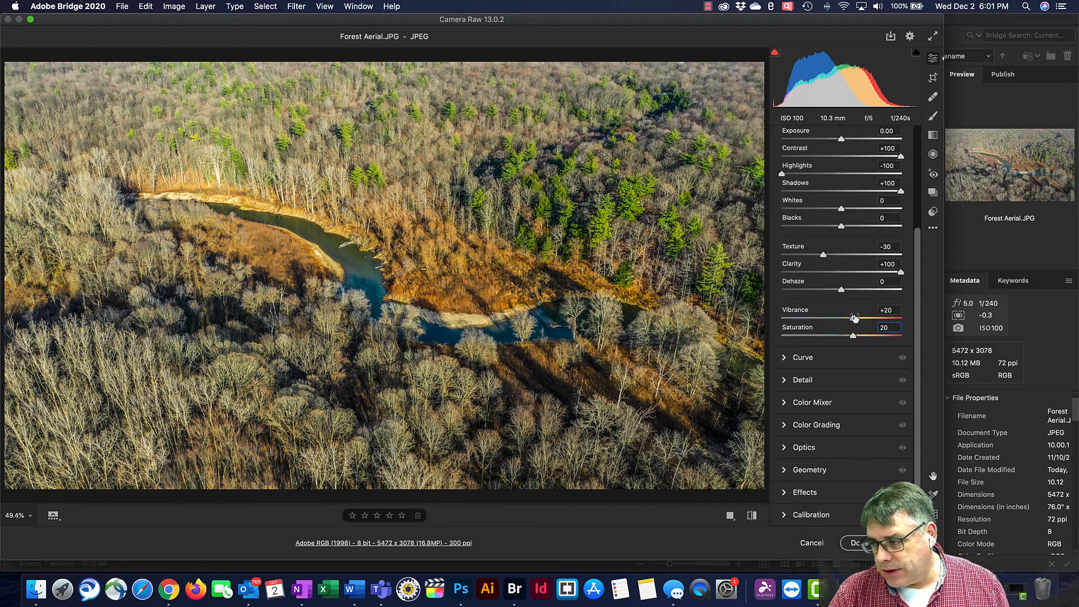
{"action": "left_click", "coordinate": [785, 492]}
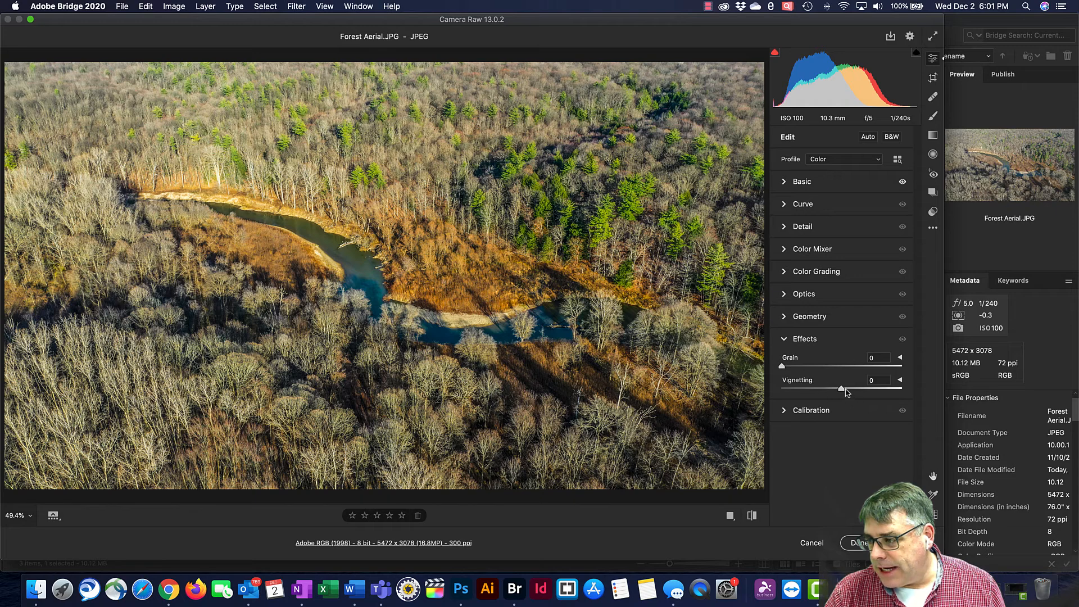
{"action": "left_click_drag", "start_coordinate": [846, 389], "coordinate": [850, 389]}
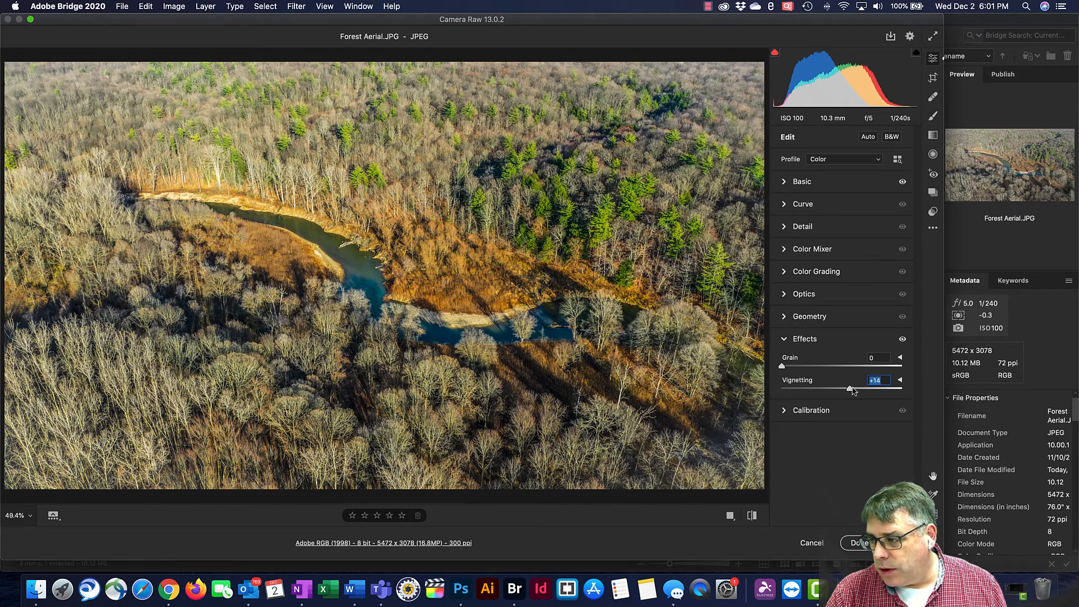
{"action": "left_click", "coordinate": [900, 381]}
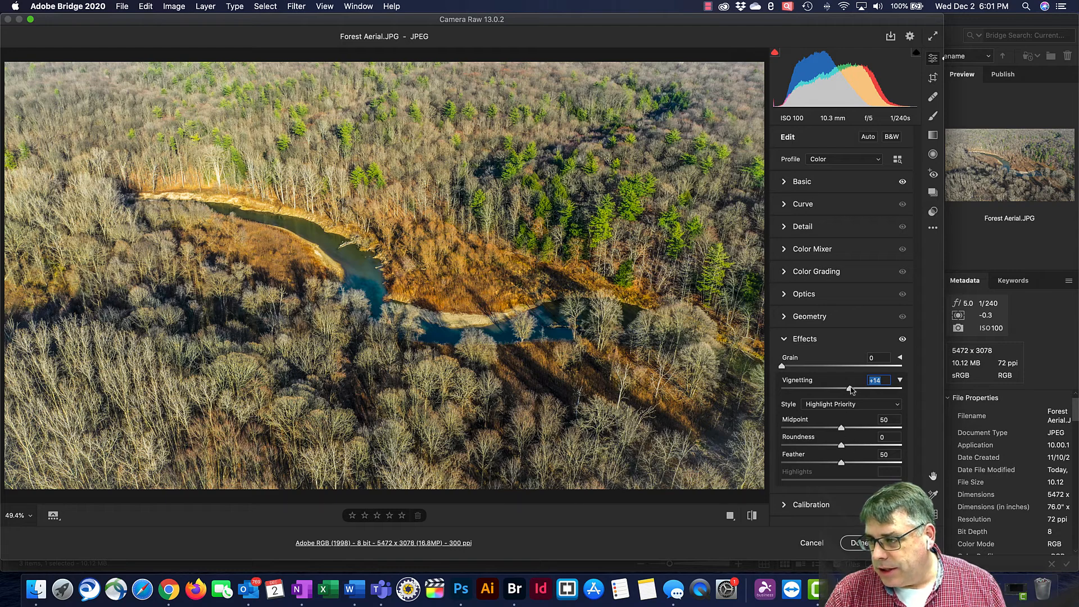
{"action": "mouse_move", "coordinate": [852, 389]}
{"action": "left_mouse_down"}
{"action": "mouse_move", "coordinate": [874, 390]}
{"action": "mouse_move", "coordinate": [821, 391]}
{"action": "mouse_move", "coordinate": [833, 393]}
{"action": "left_mouse_up"}
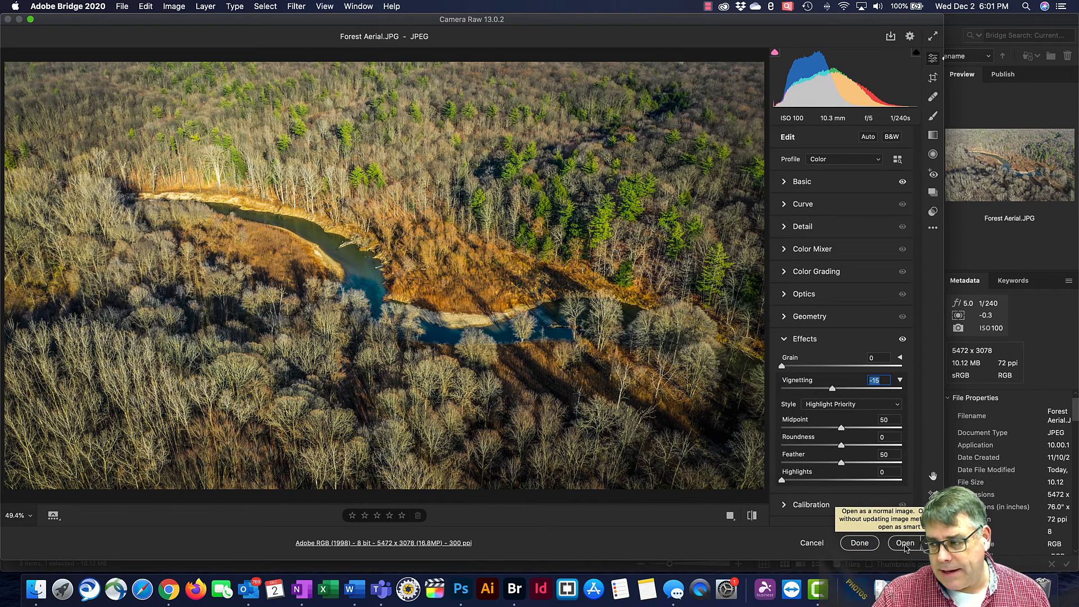
{"action": "left_click", "coordinate": [905, 544]}
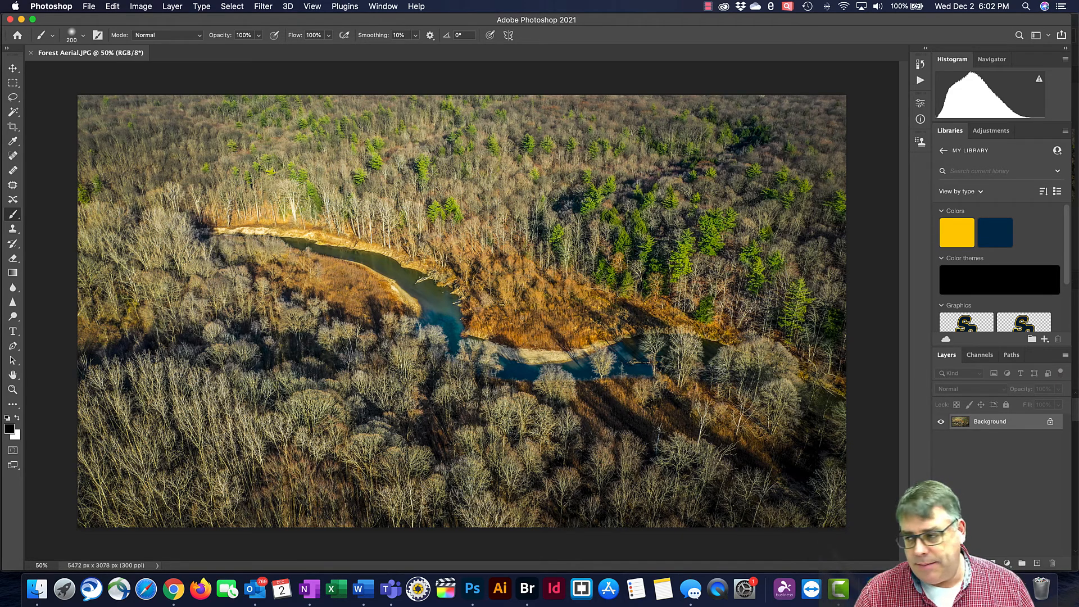
Duplicate the Background layer and rename the copy "Sharpening layer".
{"action": "key", "text": "super+j"}
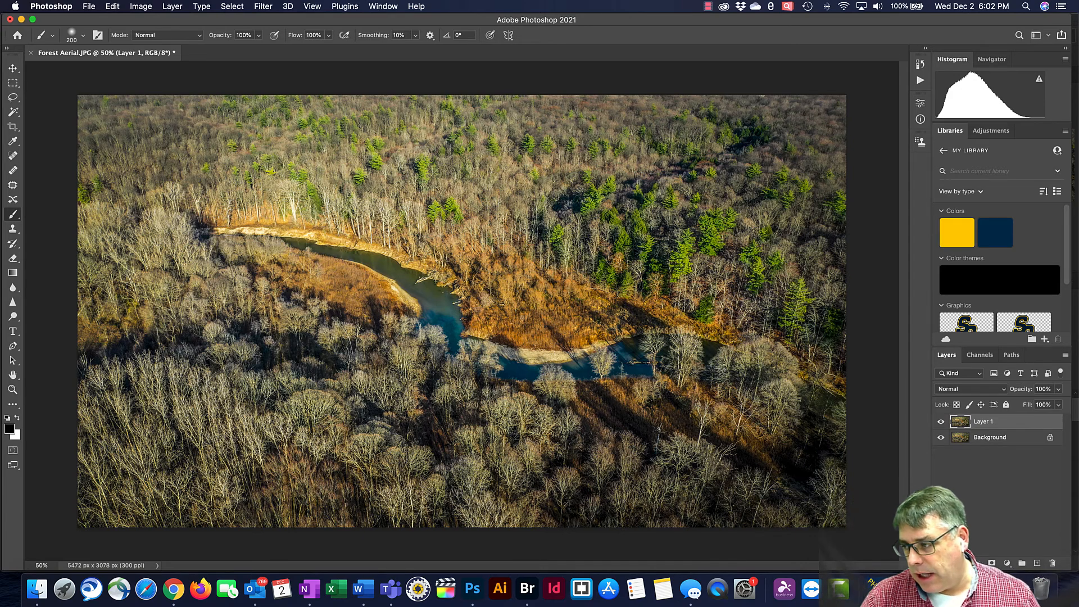
{"action": "double_click", "coordinate": [984, 422]}
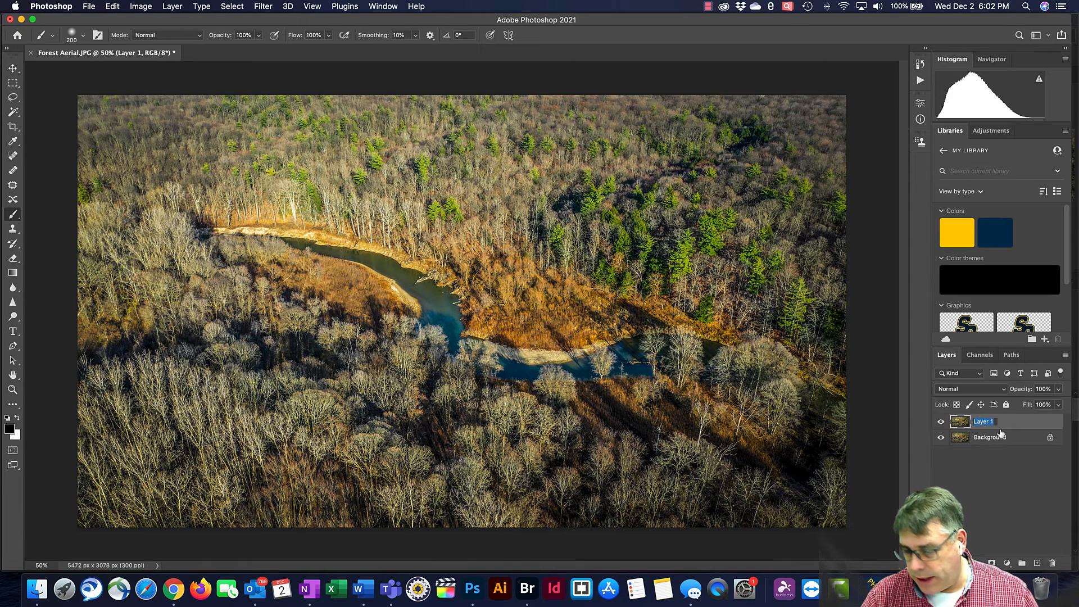
{"action": "type", "text": "SHaroi"}
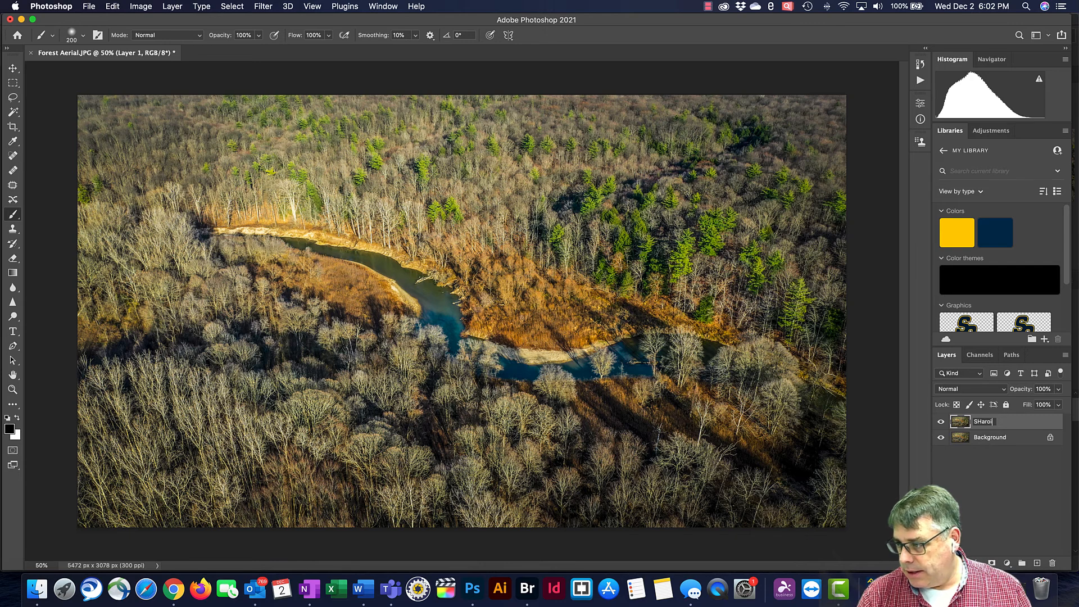
{"action": "key", "text": "BackSpace"}
{"action": "key", "text": "BackSpace"}
{"action": "key", "text": "BackSpace"}
{"action": "key", "text": "BackSpace"}
{"action": "key", "text": "BackSpace"}
{"action": "type", "text": "haro"}
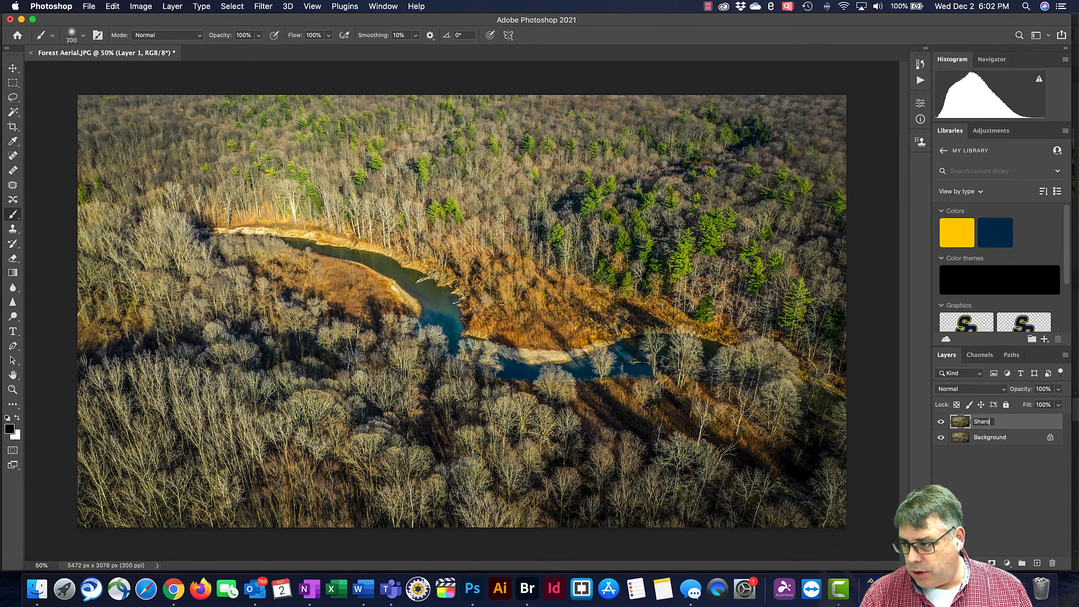
{"action": "type", "text": "ing"}
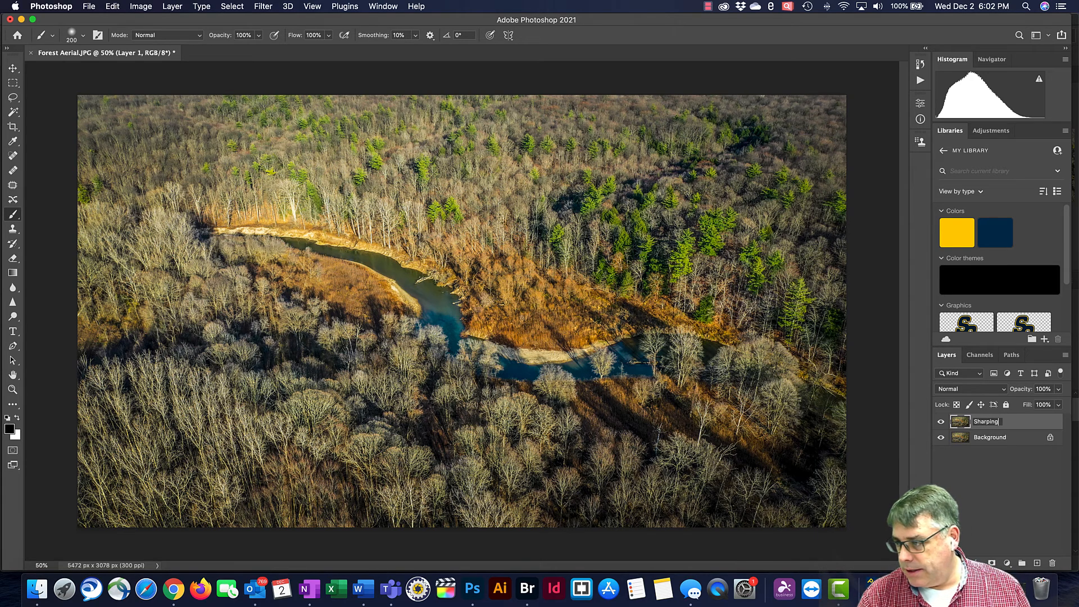
{"action": "key", "text": "BackSpace"}
{"action": "key", "text": "BackSpace"}
{"action": "key", "text": "BackSpace"}
{"action": "type", "text": "enin"}
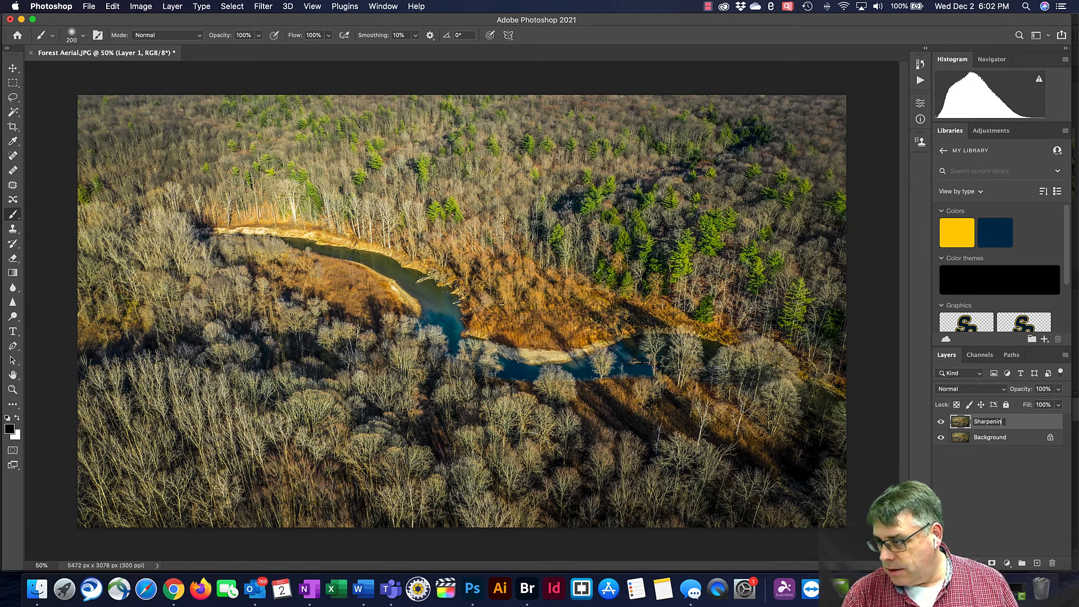
{"action": "type", "text": "g layer"}
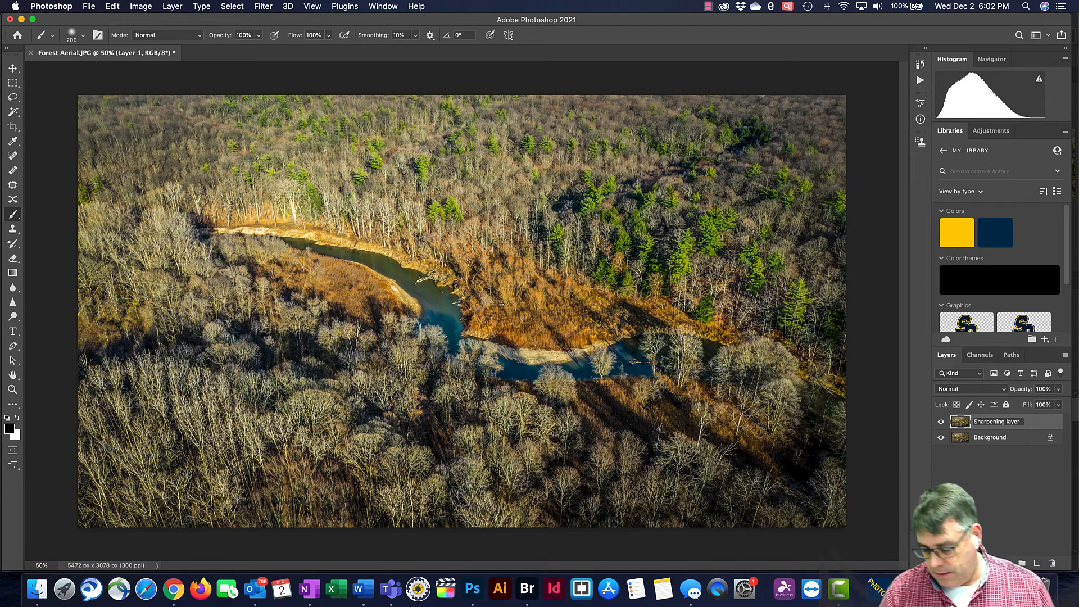
{"action": "key", "text": "Return"}
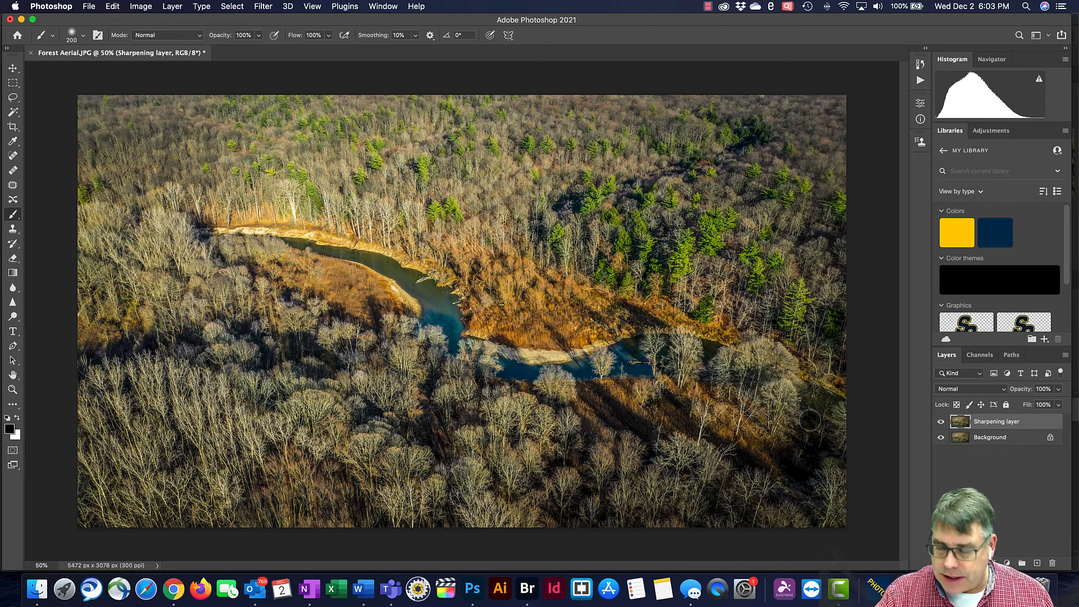
Convert the Sharpening layer to a Smart Object and apply a High Pass filter with a radius of 7.0 pixels.
{"action": "right_click", "coordinate": [990, 422]}
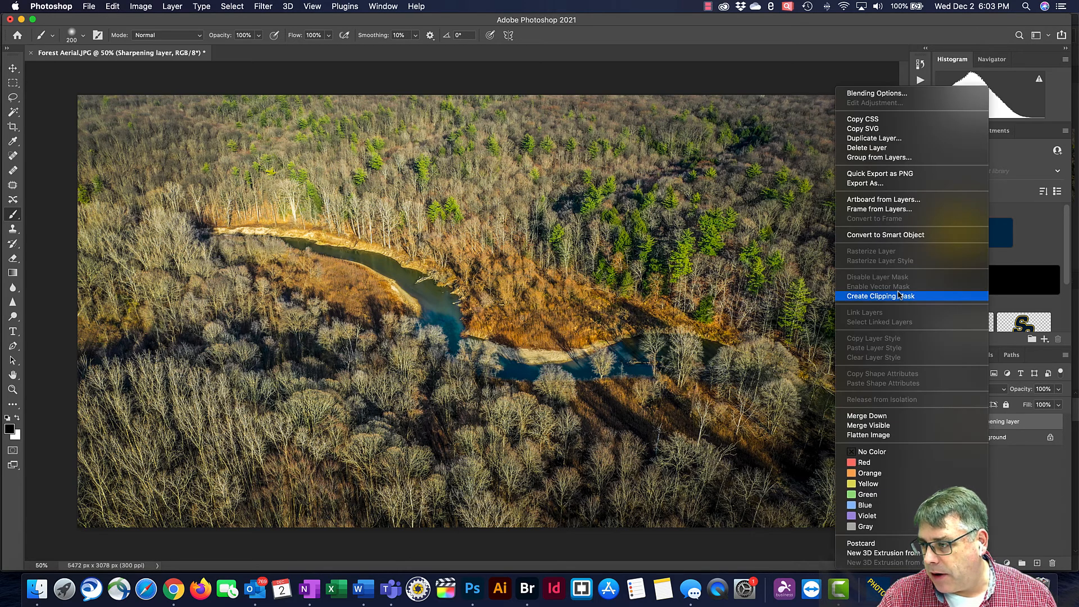
{"action": "left_click", "coordinate": [898, 237]}
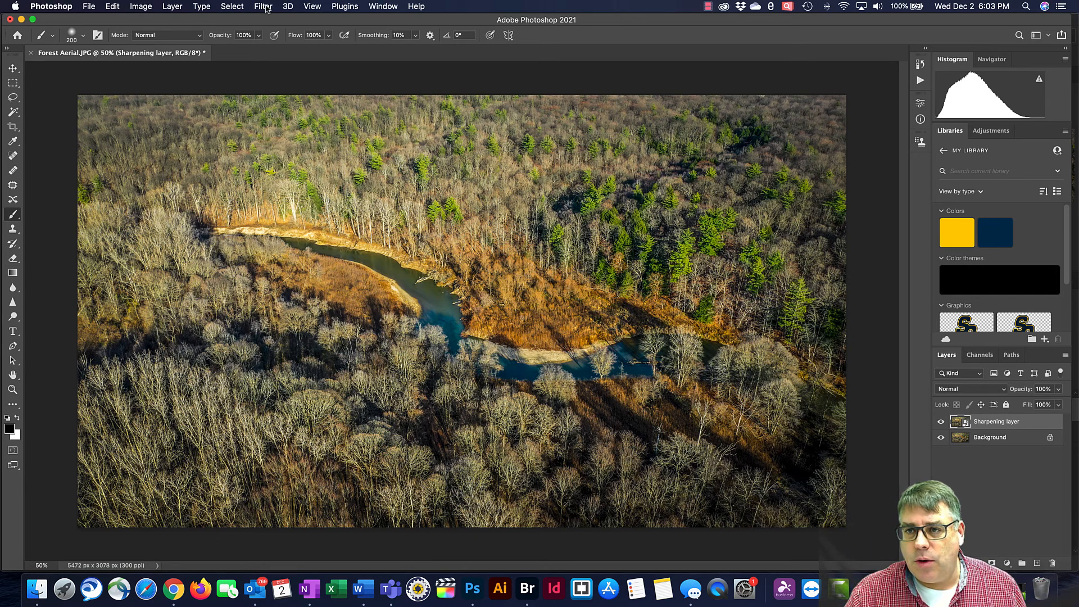
{"action": "left_click", "coordinate": [266, 7]}
{"action": "mouse_move", "coordinate": [415, 253]}
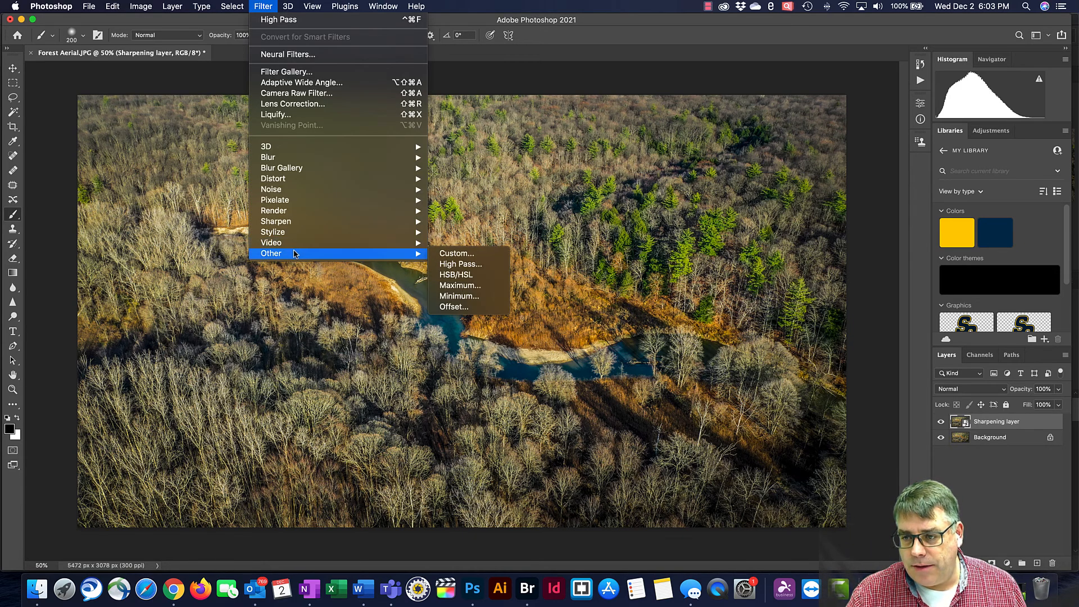
{"action": "left_click", "coordinate": [452, 264]}
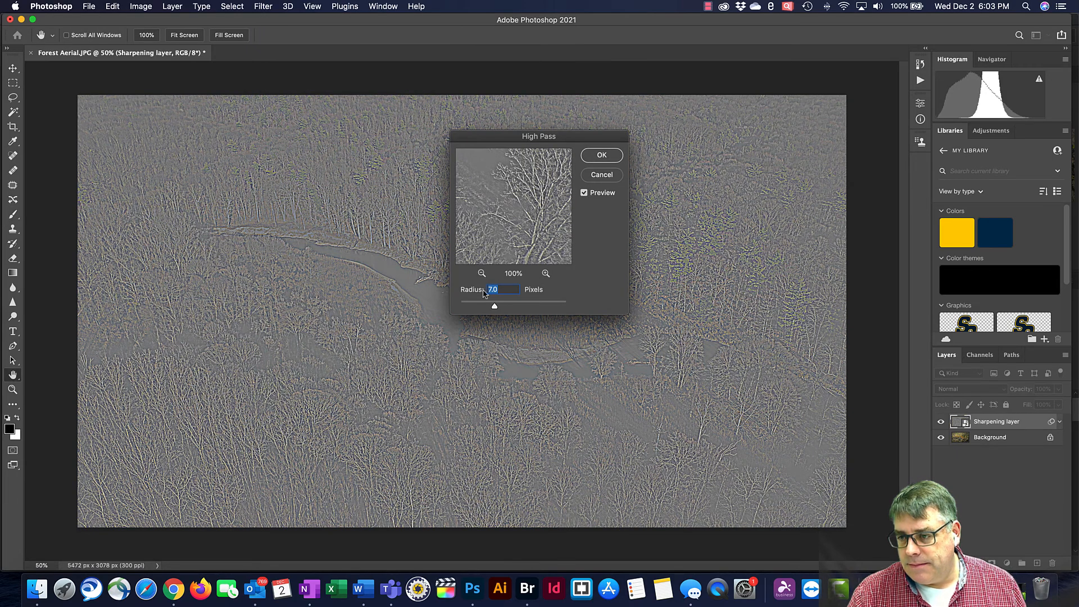
{"action": "left_click_drag", "start_coordinate": [484, 292], "coordinate": [428, 300]}
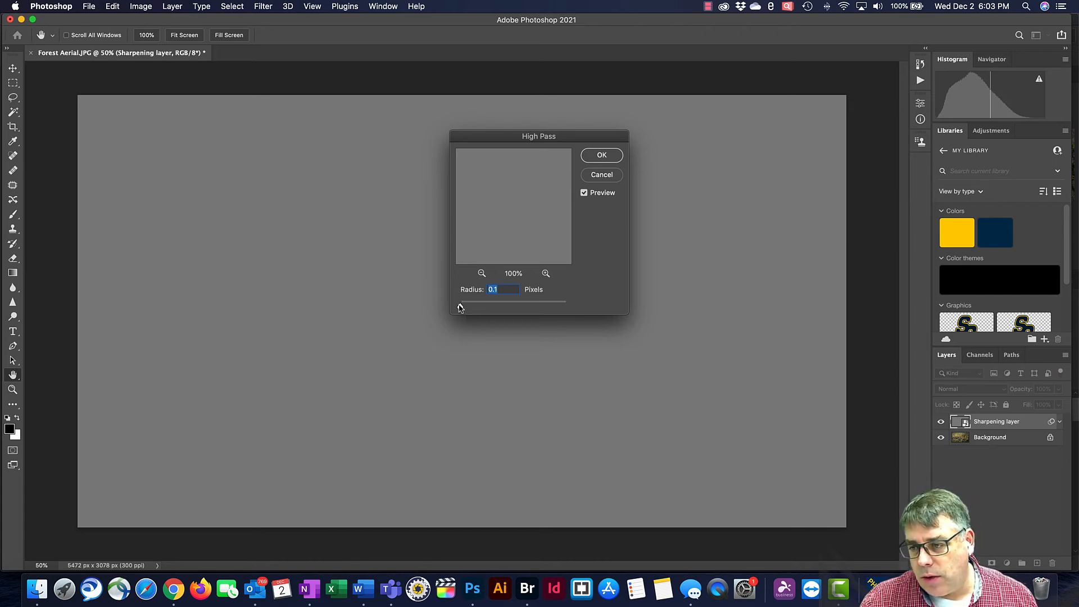
{"action": "left_click_drag", "start_coordinate": [460, 307], "coordinate": [493, 307]}
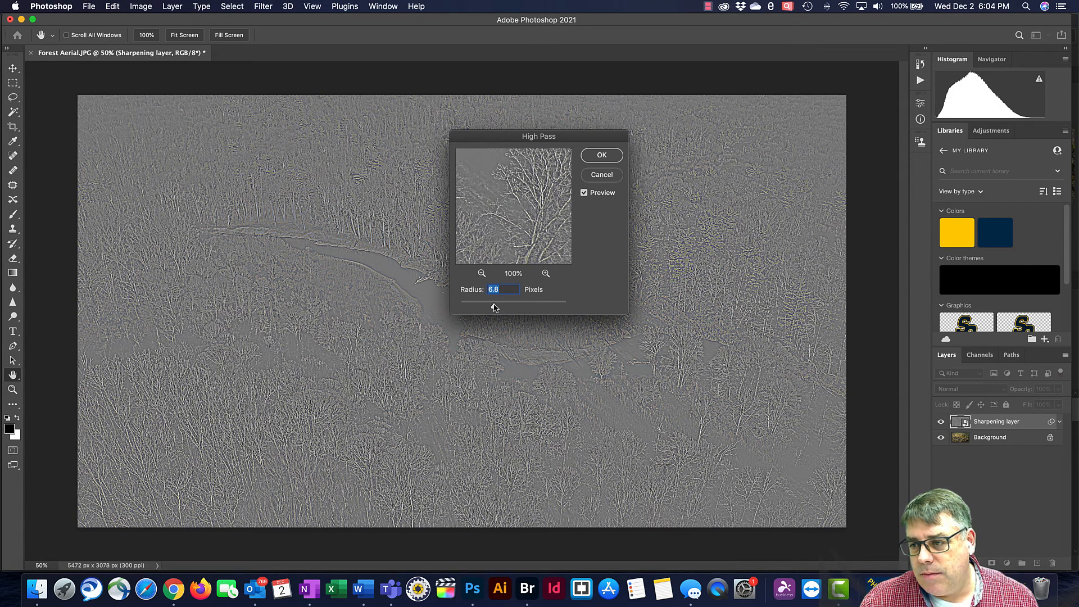
{"action": "left_click_drag", "start_coordinate": [494, 307], "coordinate": [495, 307]}
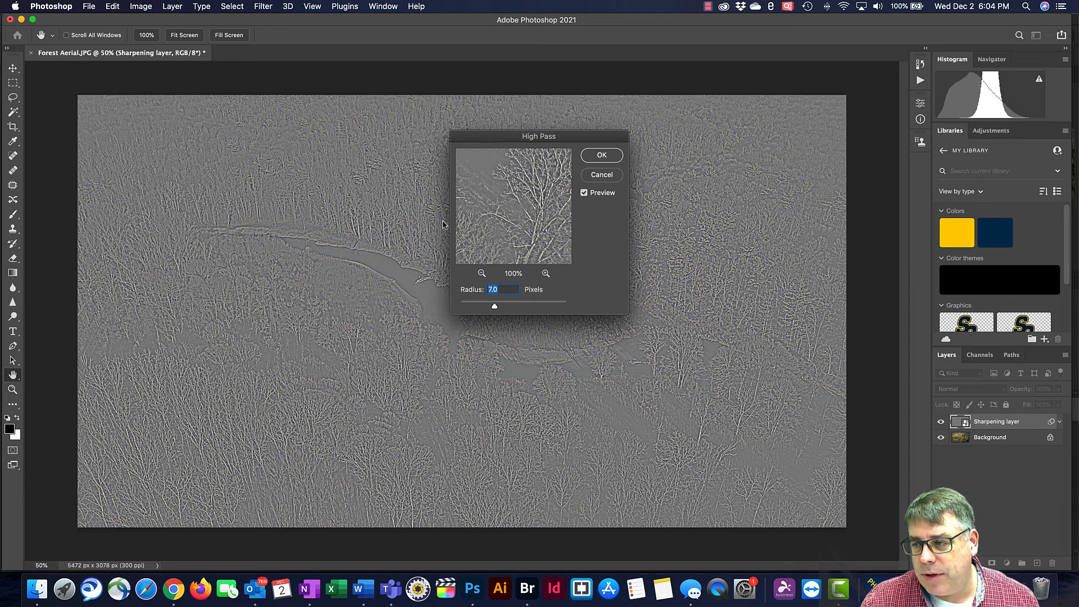
{"action": "left_click", "coordinate": [601, 155]}
{"action": "key", "text": "b"}
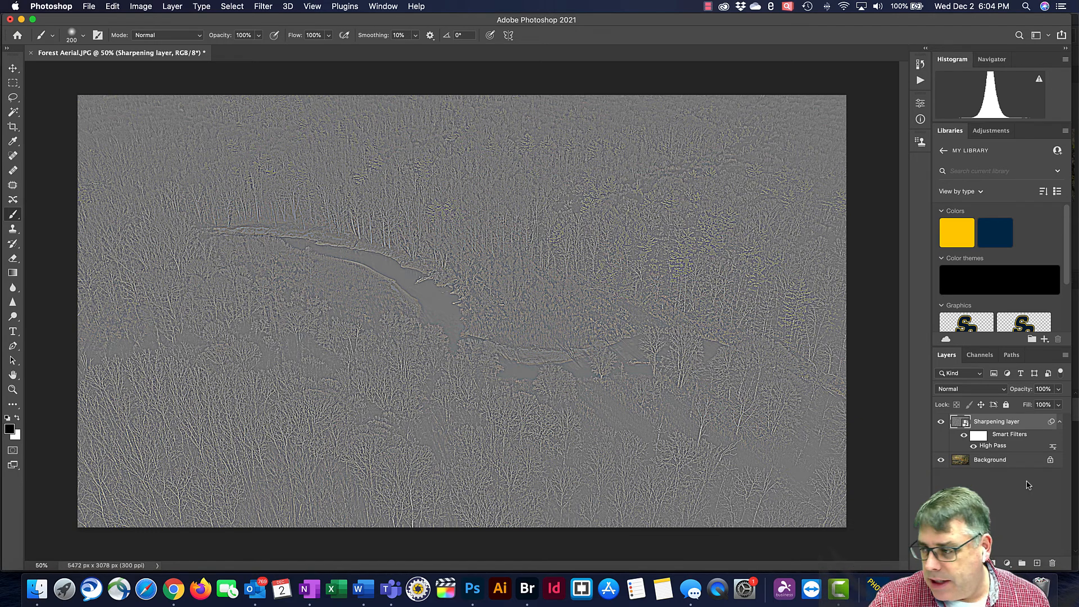
Set the Sharpening layer's blend mode to Hard Light and keep its opacity at 100%.
{"action": "left_click", "coordinate": [980, 389]}
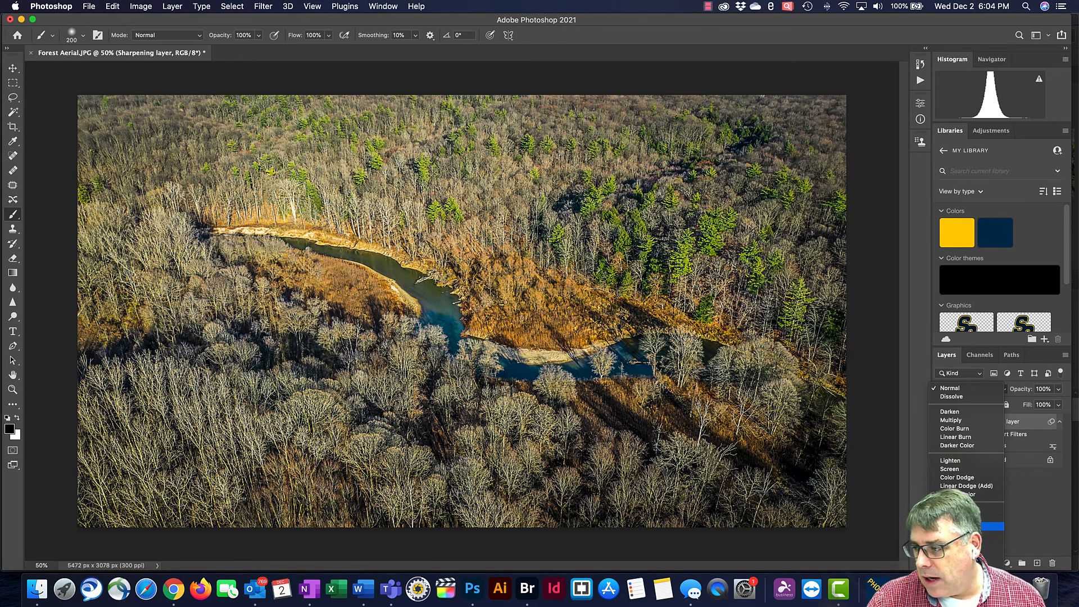
{"action": "left_click", "coordinate": [966, 525]}
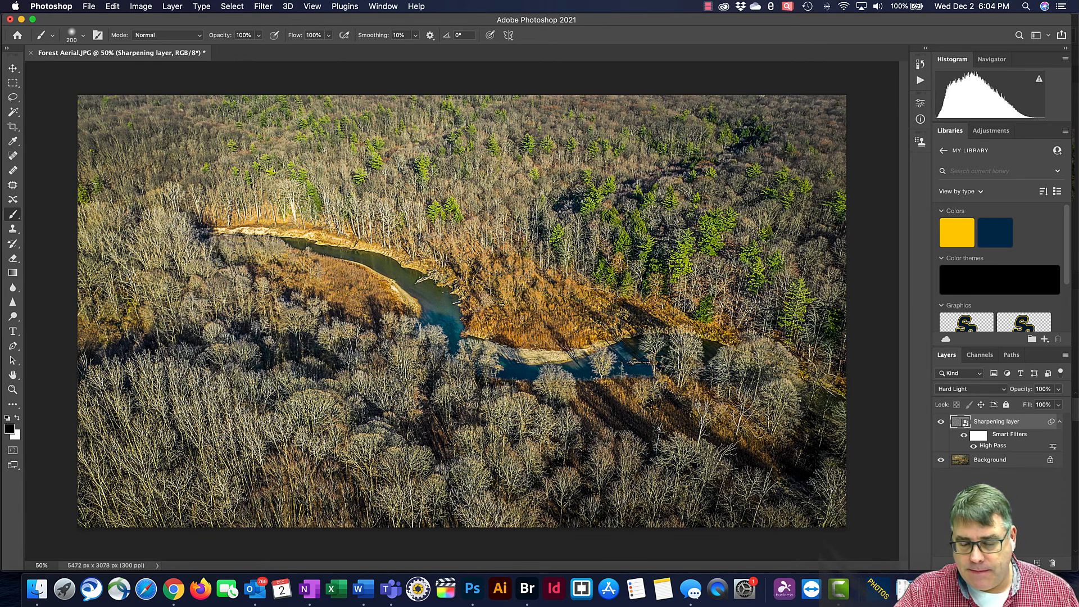
{"action": "left_click", "coordinate": [1058, 389]}
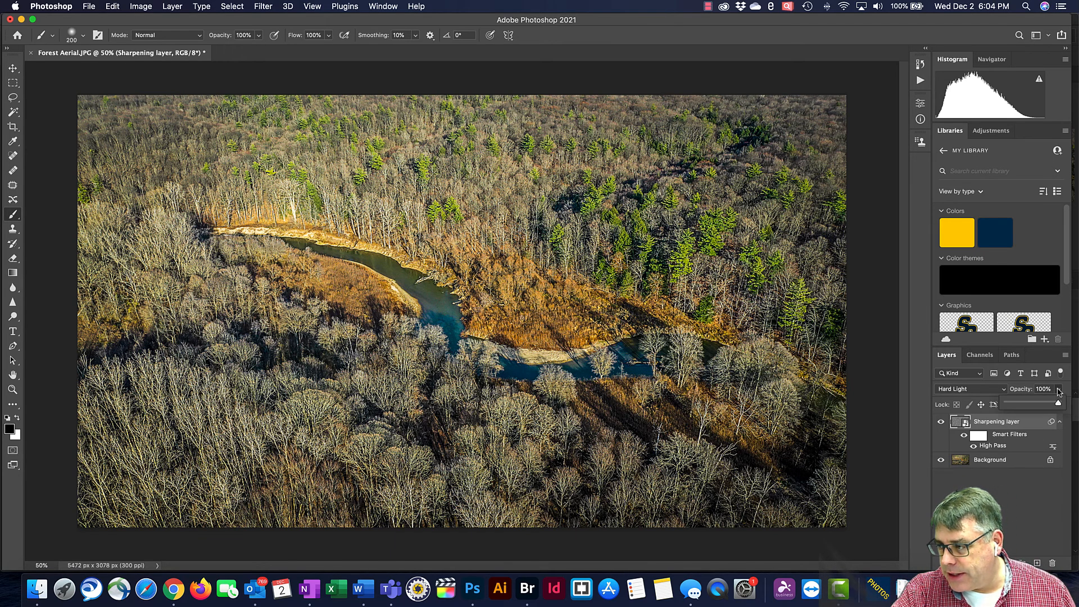
{"action": "mouse_move", "coordinate": [1058, 404]}
{"action": "left_mouse_down"}
{"action": "mouse_move", "coordinate": [1028, 405]}
{"action": "mouse_move", "coordinate": [1068, 405]}
{"action": "left_mouse_up"}
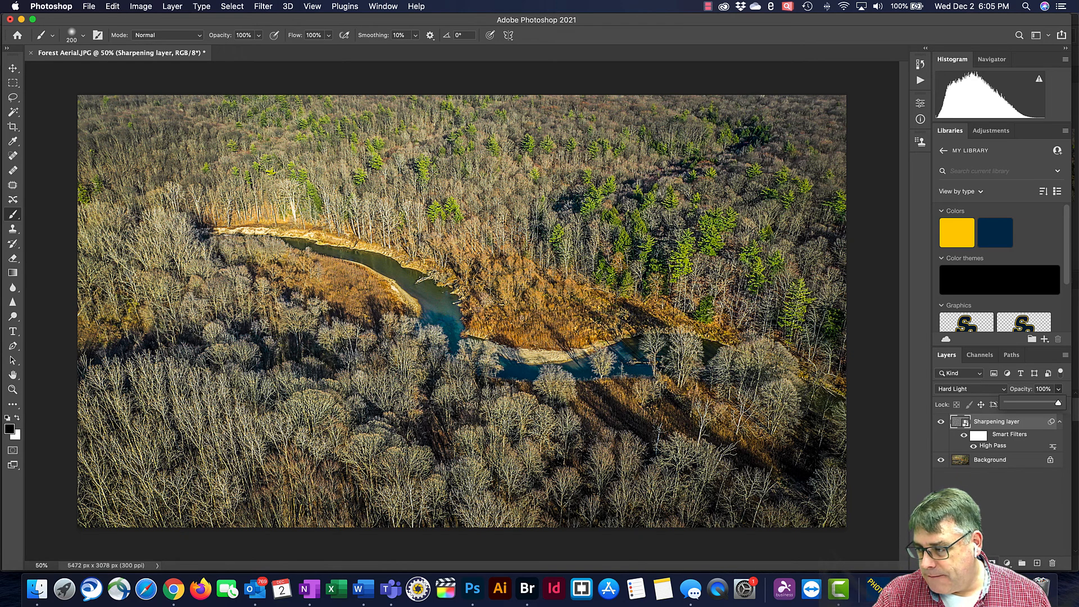
Add a black layer mask to the Sharpening layer and swap the foreground and background colors repeatedly, ending with black as the foreground.
{"action": "left_click", "coordinate": [992, 563], "text": "alt"}
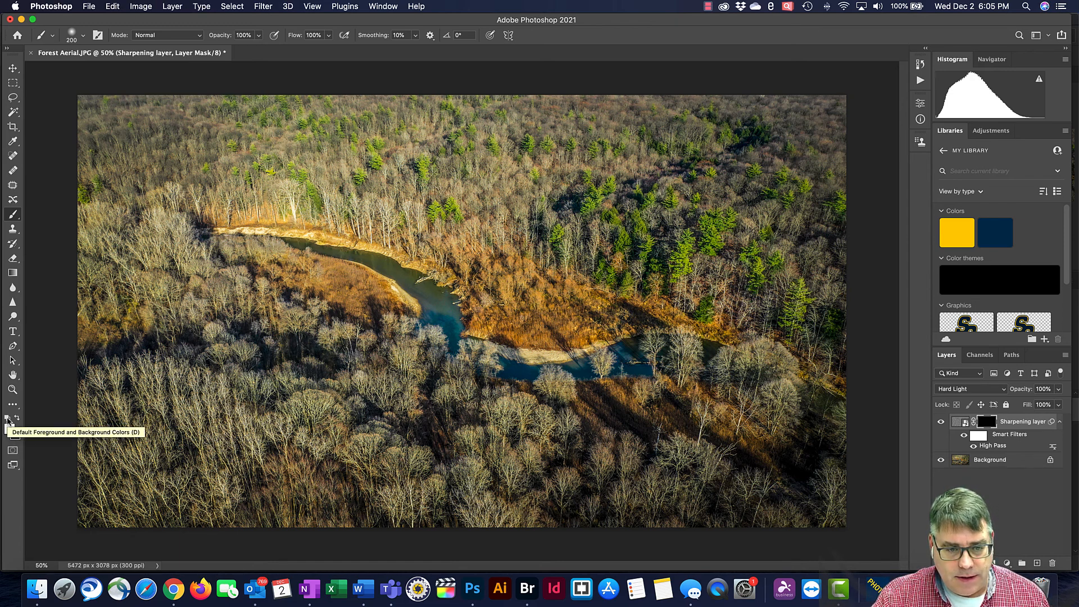
{"action": "key", "text": "x"}
{"action": "key", "text": "x"}
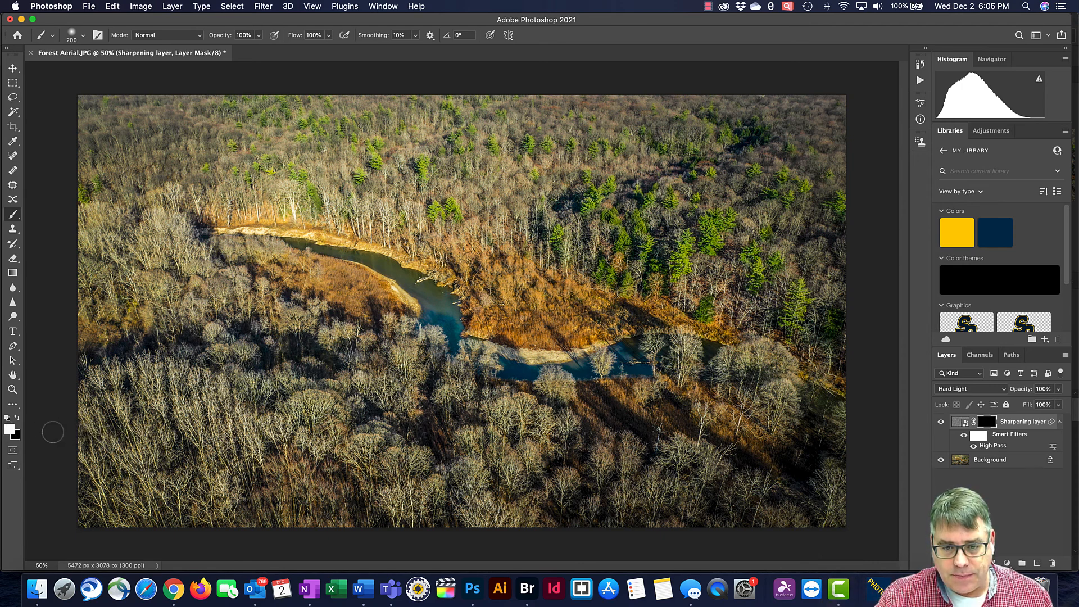
{"action": "key", "text": "x"}
{"action": "key", "text": "x"}
{"action": "key", "text": "x"}
{"action": "key", "text": "x"}
{"action": "key", "text": "x"}
{"action": "key", "text": "x"}
{"action": "key", "text": "x"}
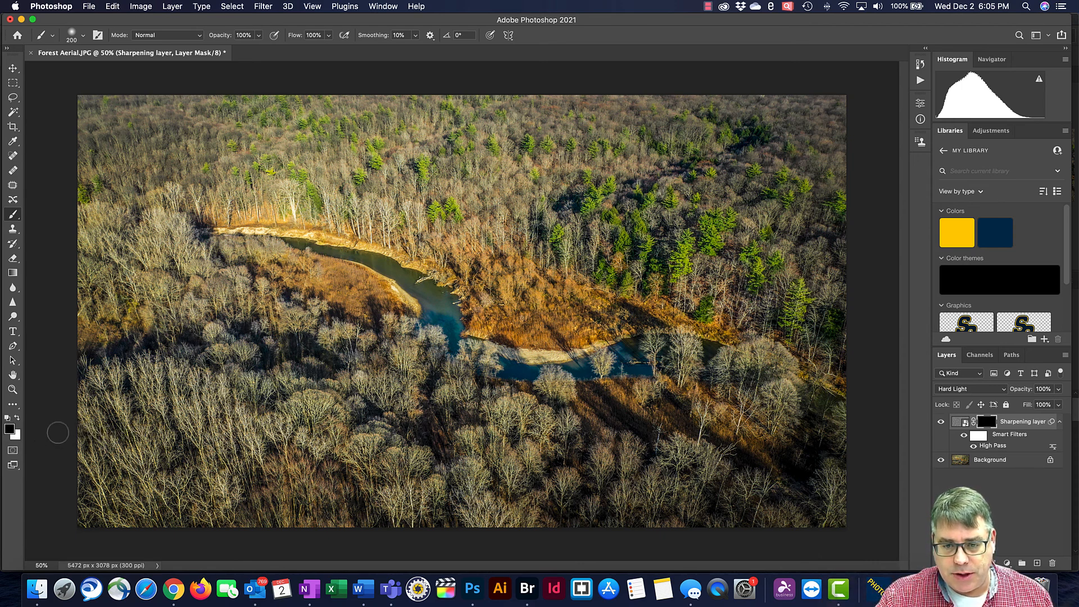
{"action": "key", "text": "x"}
{"action": "key", "text": "x"}
{"action": "key", "text": "x"}
{"action": "key", "text": "x"}
{"action": "key", "text": "x"}
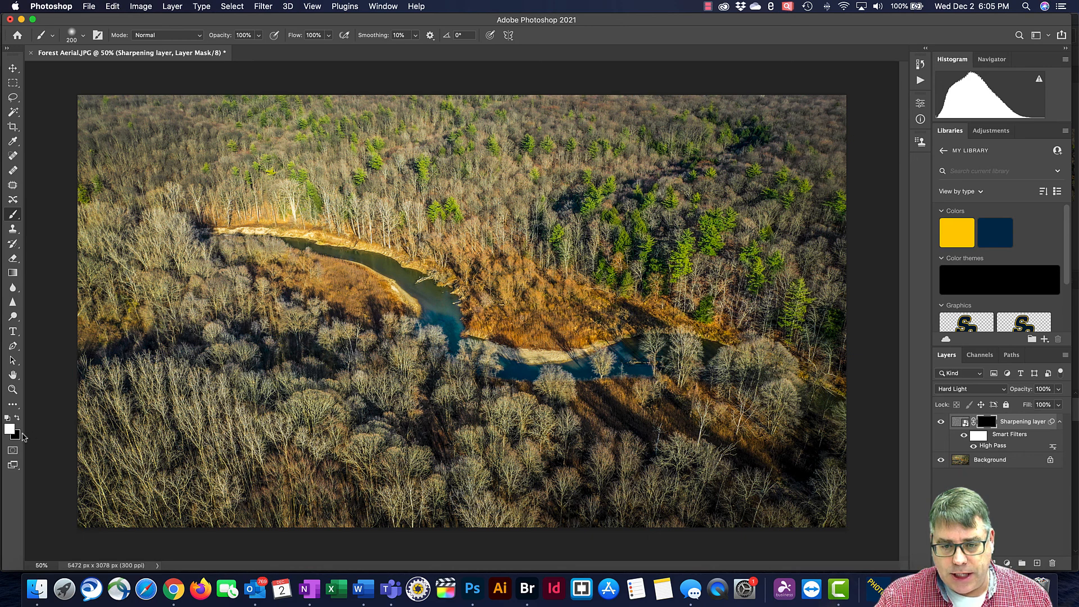
{"action": "key", "text": "x"}
{"action": "key", "text": "x"}
{"action": "key", "text": "x"}
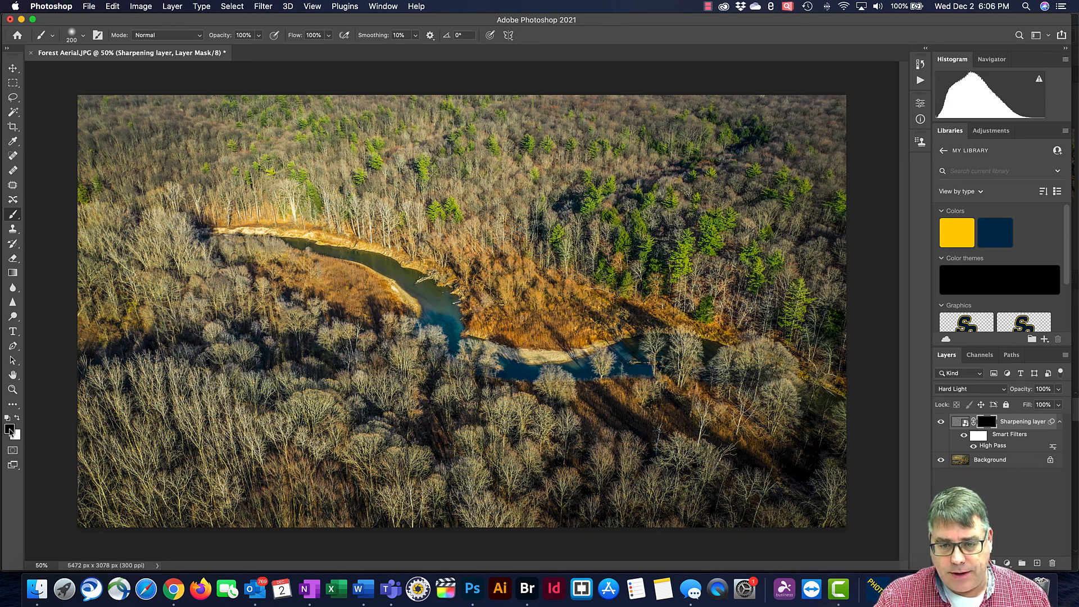
Paint white on the Sharpening layer's mask with a 700 px brush, covering the river and the trees along its banks.
{"action": "key", "text": "x"}
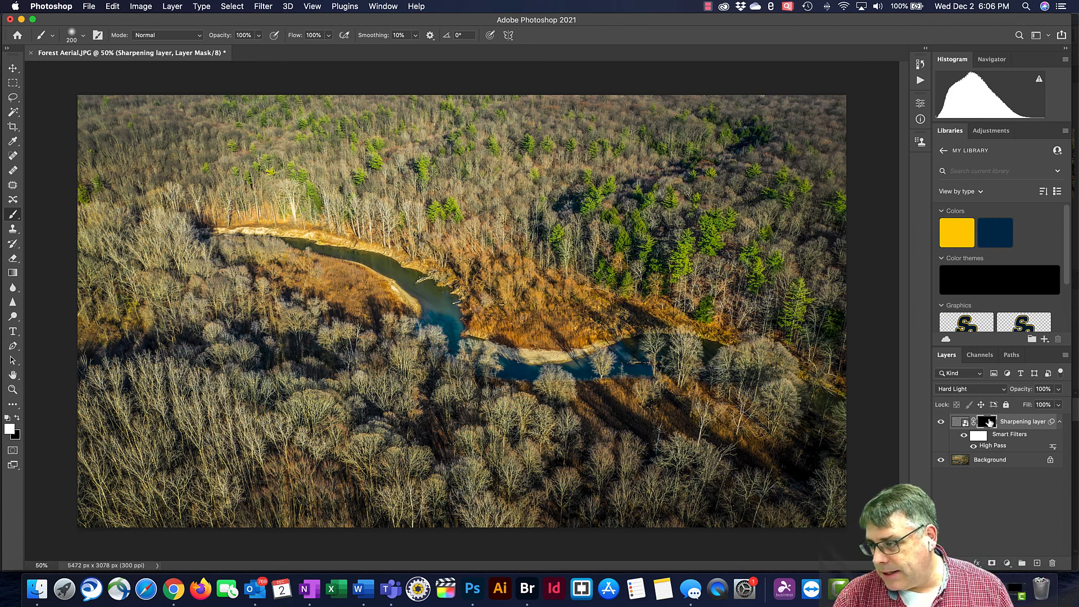
{"action": "key", "text": "bracketright"}
{"action": "key", "text": "bracketright"}
{"action": "key", "text": "bracketright"}
{"action": "key", "text": "bracketright"}
{"action": "key", "text": "bracketright"}
{"action": "key", "text": "bracketright"}
{"action": "key", "text": "bracketright"}
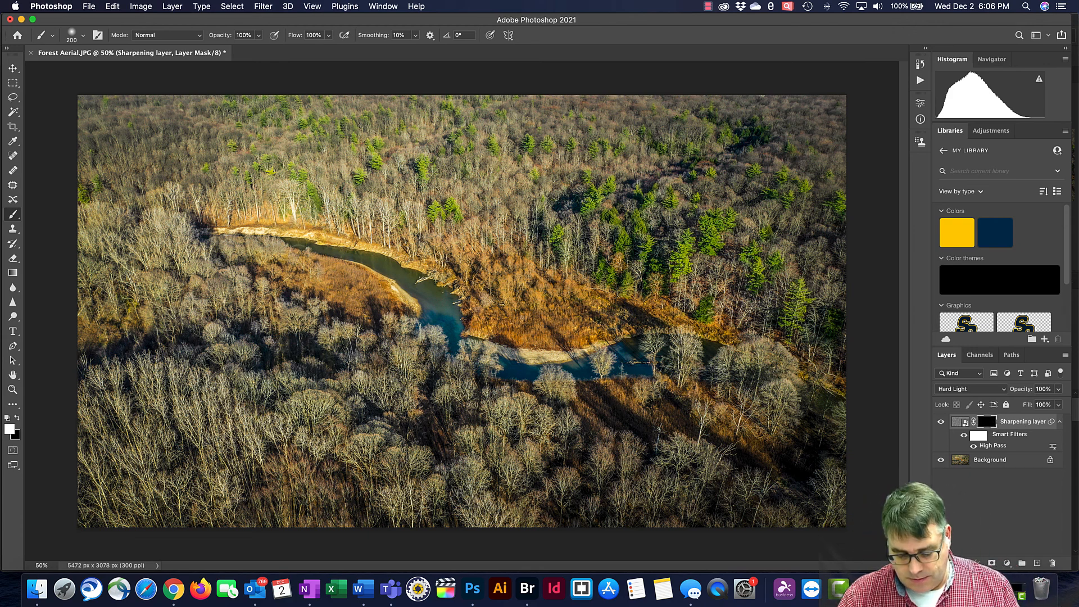
{"action": "key", "text": "bracketright"}
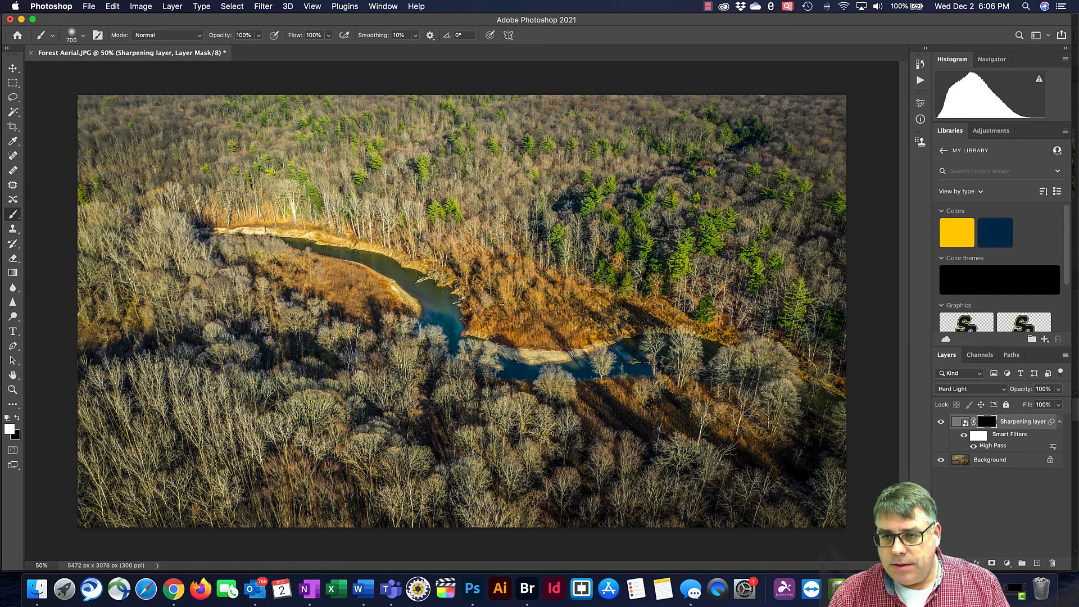
{"action": "left_click_drag", "start_coordinate": [478, 351], "coordinate": [801, 368]}
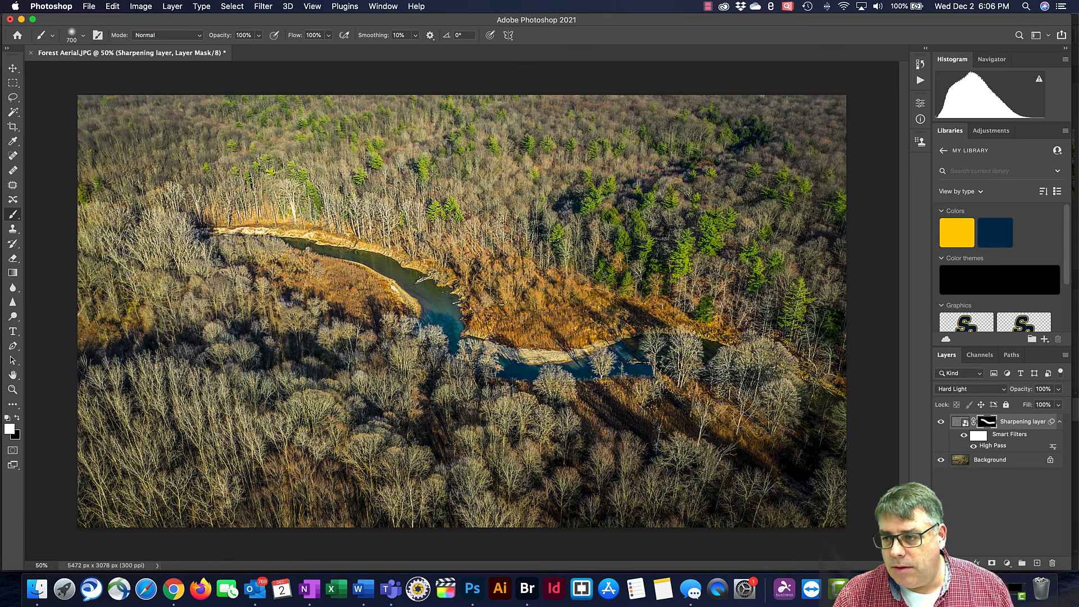
{"action": "mouse_move", "coordinate": [548, 276]}
{"action": "left_mouse_down"}
{"action": "mouse_move", "coordinate": [97, 254]}
{"action": "mouse_move", "coordinate": [382, 359]}
{"action": "mouse_move", "coordinate": [584, 392]}
{"action": "mouse_move", "coordinate": [760, 398]}
{"action": "left_mouse_up"}
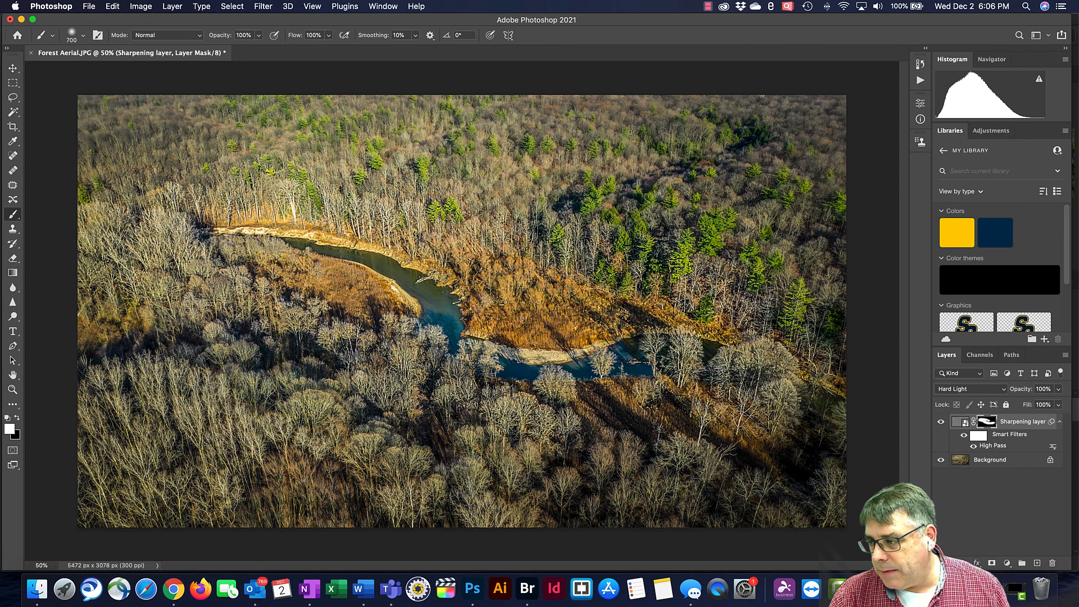
{"action": "mouse_move", "coordinate": [766, 359]}
{"action": "left_mouse_down"}
{"action": "mouse_move", "coordinate": [599, 400]}
{"action": "mouse_move", "coordinate": [432, 405]}
{"action": "mouse_move", "coordinate": [484, 302]}
{"action": "left_mouse_up"}
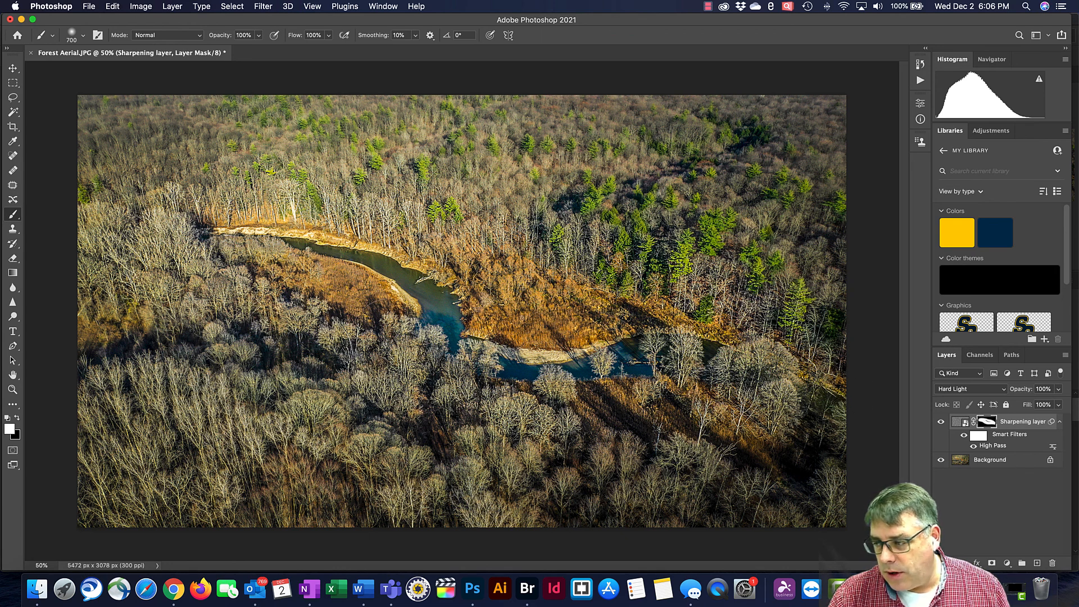